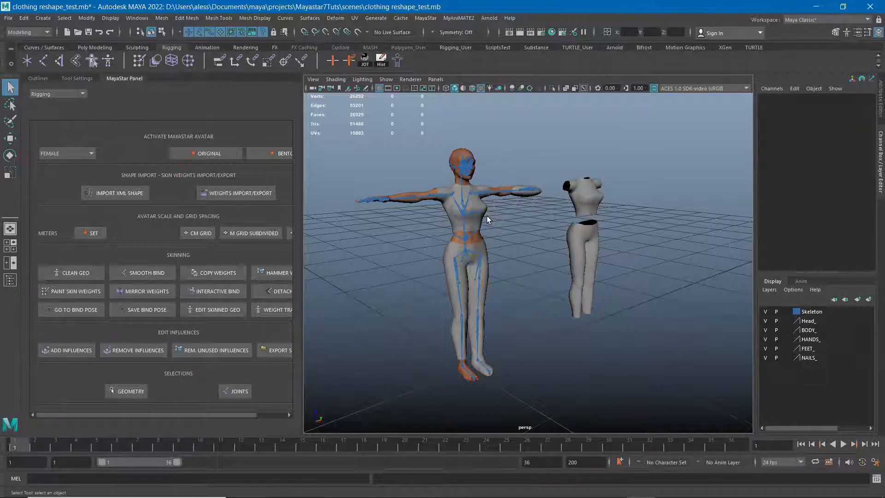
Step: Examine the dressed avatar from several angles, selecting the left-hand cover and then the left-foot cover for inspection
{"action": "left_click_drag", "start_coordinate": [513, 245], "coordinate": [485, 252], "text": "alt"}
{"action": "right_click_drag", "start_coordinate": [486, 251], "coordinate": [528, 310], "text": "alt"}
{"action": "left_click_drag", "start_coordinate": [528, 311], "coordinate": [515, 267], "text": "alt"}
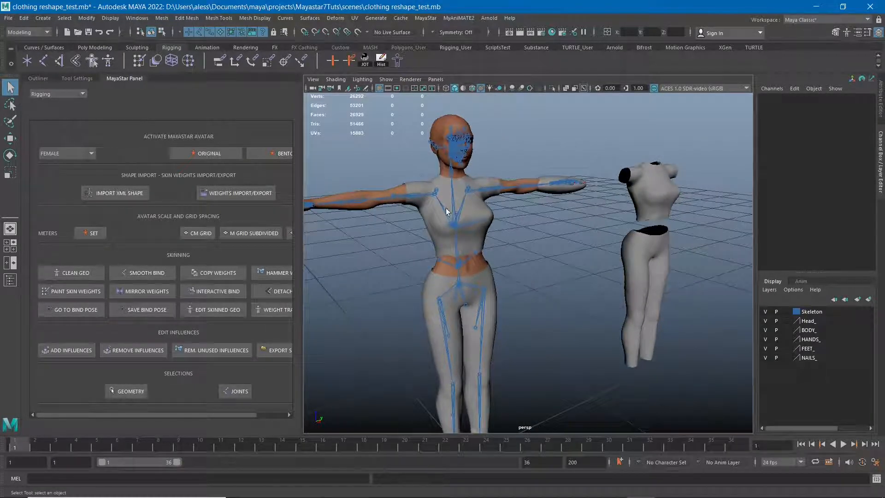
{"action": "mouse_move", "coordinate": [530, 245]}
{"action": "left_mouse_down", "text": "alt"}
{"action": "mouse_move", "coordinate": [511, 258]}
{"action": "mouse_move", "coordinate": [517, 252]}
{"action": "left_mouse_up", "text": "alt"}
{"action": "left_click", "coordinate": [569, 174]}
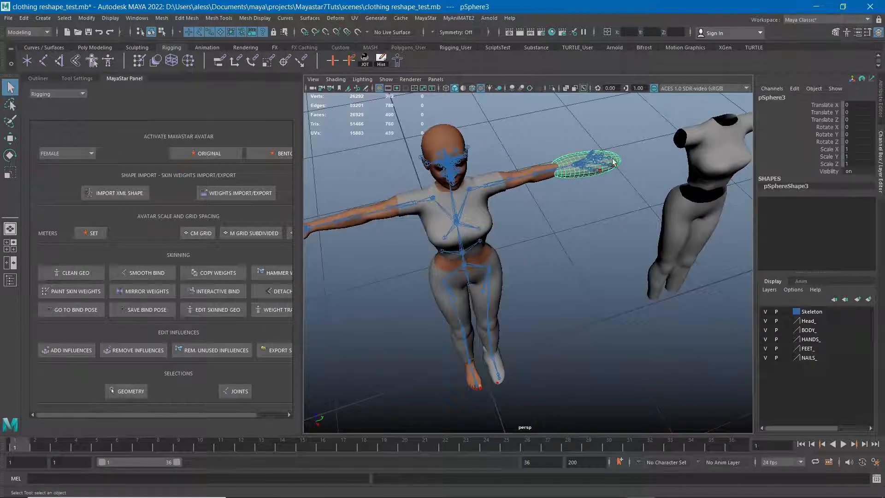
{"action": "mouse_move", "coordinate": [548, 209]}
{"action": "left_mouse_down", "text": "alt"}
{"action": "mouse_move", "coordinate": [559, 233]}
{"action": "mouse_move", "coordinate": [556, 219]}
{"action": "left_mouse_up", "text": "alt"}
{"action": "left_click_drag", "start_coordinate": [553, 283], "coordinate": [575, 209], "text": "alt"}
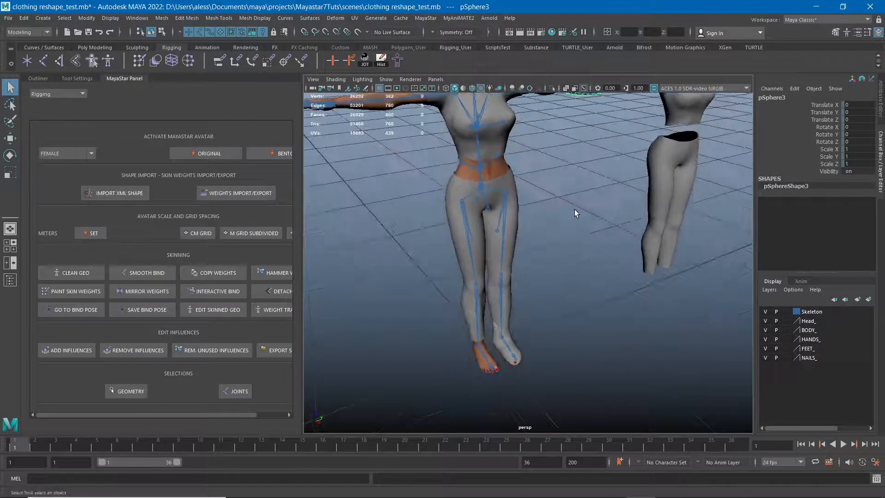
{"action": "left_click", "coordinate": [495, 341]}
{"action": "left_click_drag", "start_coordinate": [599, 331], "coordinate": [510, 355], "text": "alt"}
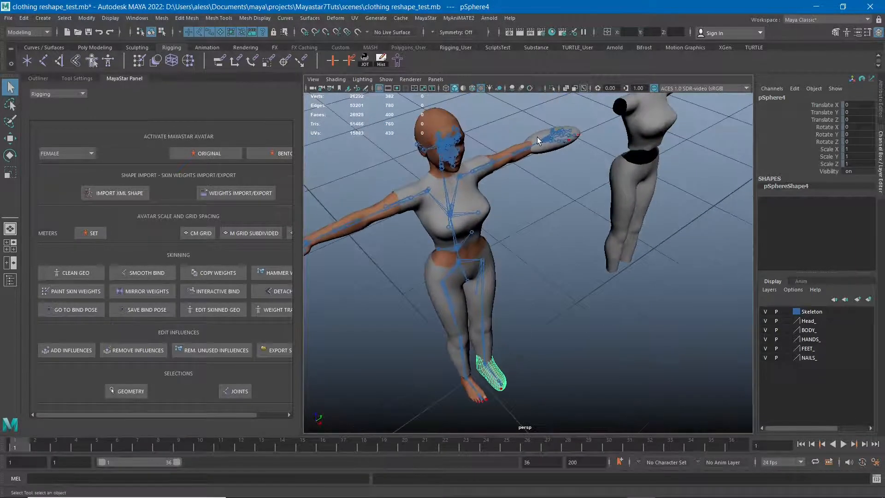
{"action": "left_click_drag", "start_coordinate": [546, 241], "coordinate": [555, 272], "text": "alt"}
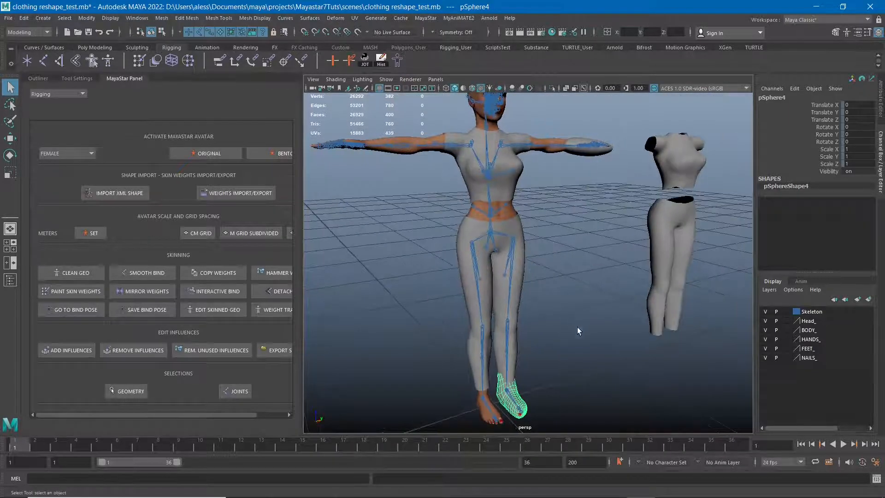
{"action": "left_click_drag", "start_coordinate": [579, 331], "coordinate": [545, 328], "text": "alt"}
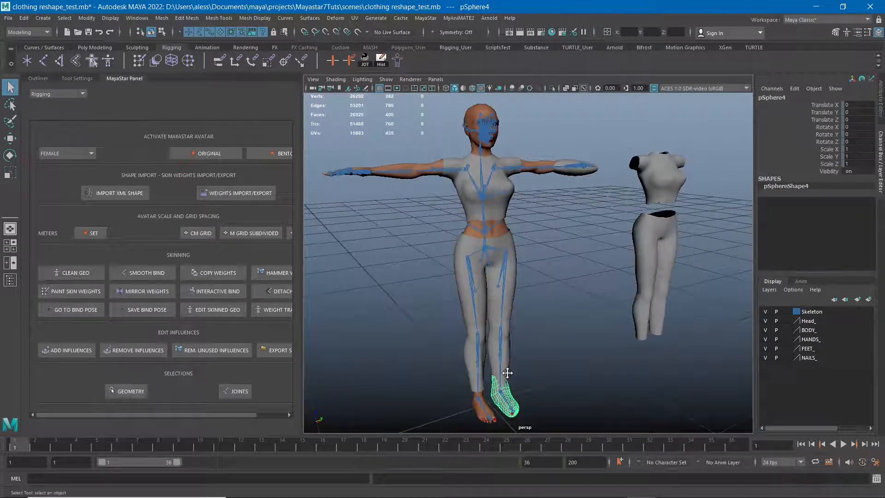
Step: Inspect the avatar's legs and foot cover up close, and scrub the timeline to preview the avatar's animation before returning to frame 1
{"action": "middle_click_drag", "start_coordinate": [507, 373], "coordinate": [507, 356], "text": "alt"}
{"action": "middle_click_drag", "start_coordinate": [573, 334], "coordinate": [581, 265], "text": "alt"}
{"action": "right_click_drag", "start_coordinate": [540, 276], "coordinate": [558, 389], "text": "alt"}
{"action": "mouse_move", "coordinate": [560, 300]}
{"action": "left_mouse_down", "text": "alt"}
{"action": "mouse_move", "coordinate": [525, 333]}
{"action": "mouse_move", "coordinate": [518, 302]}
{"action": "mouse_move", "coordinate": [626, 309]}
{"action": "mouse_move", "coordinate": [572, 308]}
{"action": "left_mouse_up", "text": "alt"}
{"action": "right_click_drag", "start_coordinate": [586, 364], "coordinate": [508, 322], "text": "alt"}
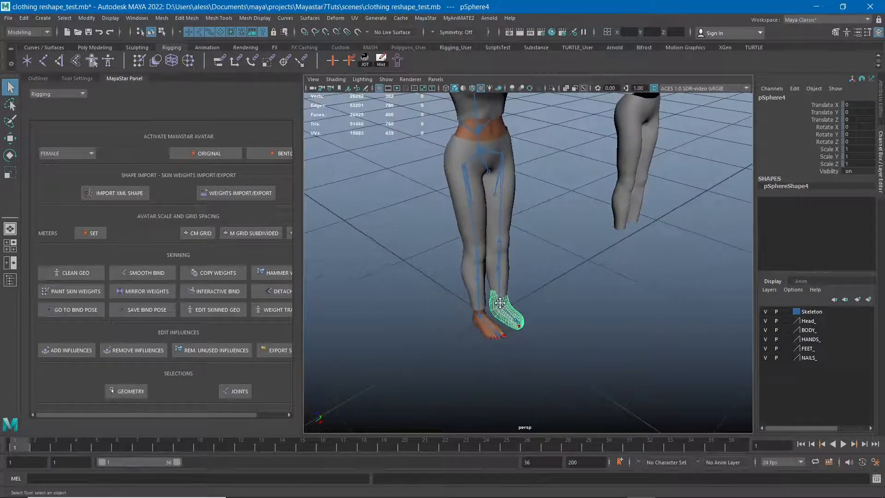
{"action": "middle_click_drag", "start_coordinate": [500, 303], "coordinate": [484, 386], "text": "alt"}
{"action": "right_click_drag", "start_coordinate": [530, 349], "coordinate": [492, 306], "text": "alt"}
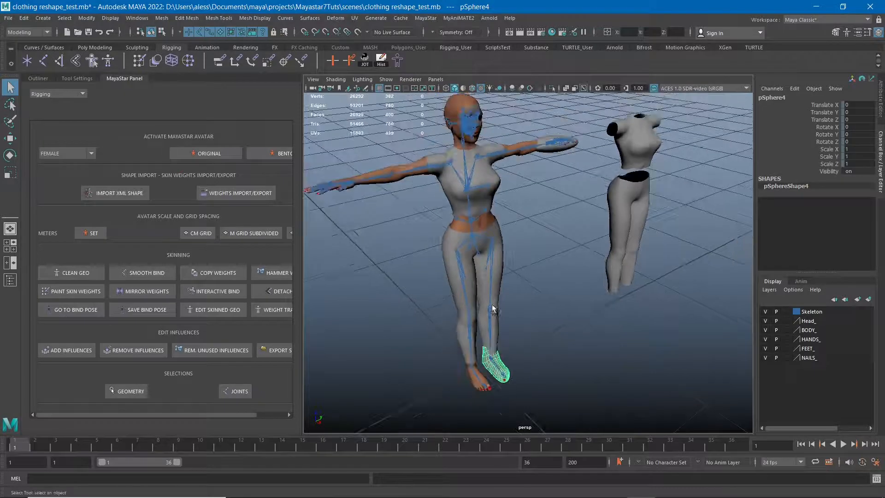
{"action": "middle_click_drag", "start_coordinate": [504, 301], "coordinate": [523, 312], "text": "alt"}
{"action": "right_click_drag", "start_coordinate": [531, 332], "coordinate": [518, 303], "text": "alt"}
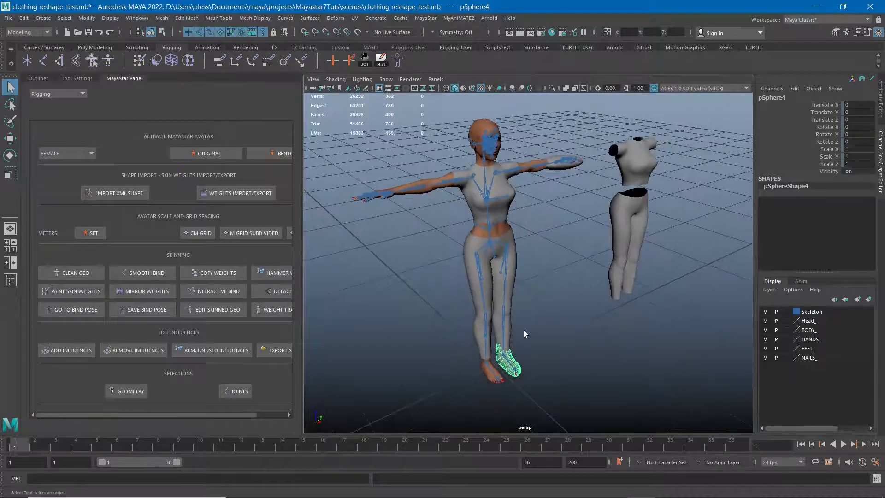
{"action": "left_click_drag", "start_coordinate": [523, 330], "coordinate": [518, 325], "text": "alt"}
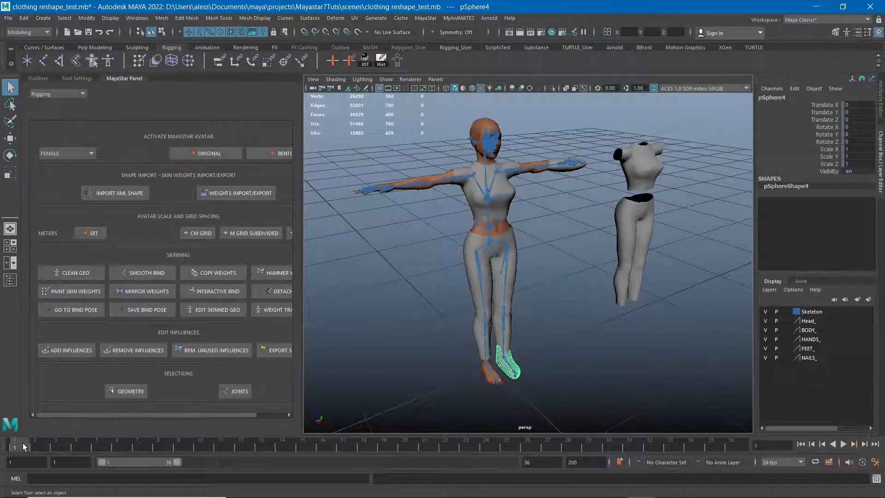
{"action": "left_click_drag", "start_coordinate": [24, 447], "coordinate": [3, 451]}
{"action": "middle_click_drag", "start_coordinate": [536, 360], "coordinate": [558, 329], "text": "alt"}
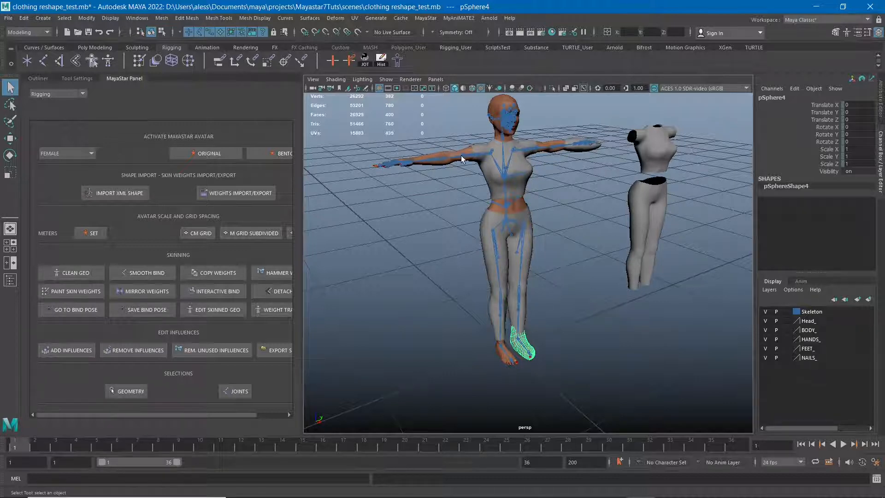
{"action": "middle_click_drag", "start_coordinate": [540, 292], "coordinate": [515, 305], "text": "alt"}
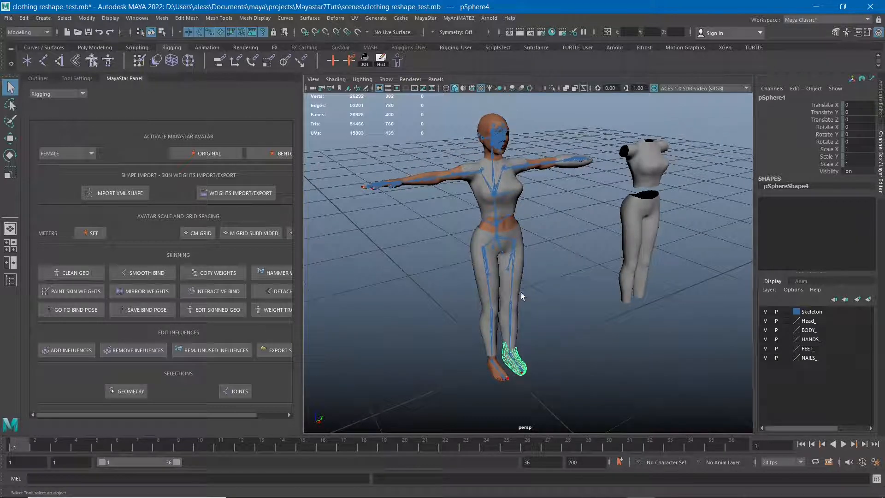
{"action": "middle_click_drag", "start_coordinate": [535, 287], "coordinate": [542, 289], "text": "alt"}
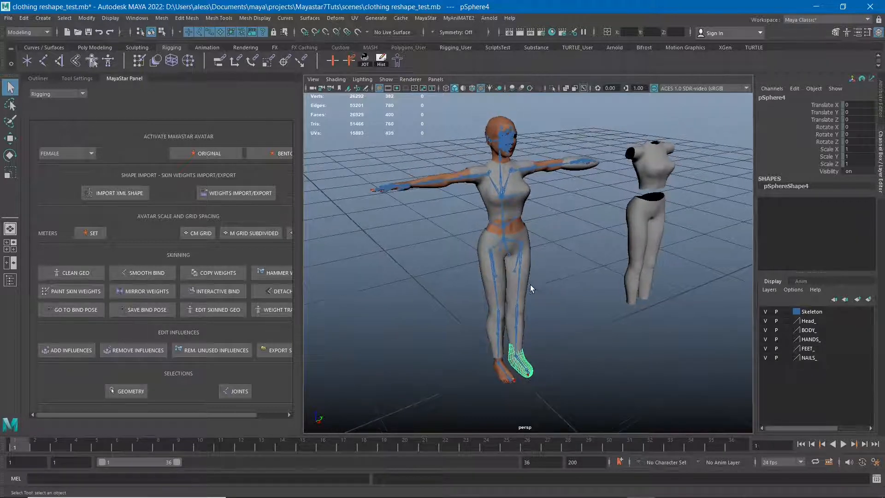
Step: Add the avatar's pants, shirt and hand cover to the foot-cover selection and run Automatic Bind from the MayaStar Body tools with Athletic Female
{"action": "left_click", "coordinate": [527, 284]}
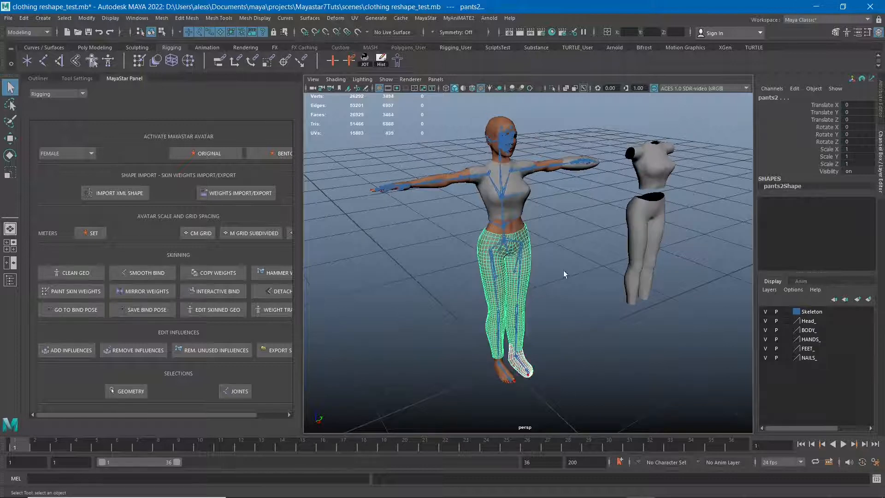
{"action": "left_click", "coordinate": [524, 211]}
{"action": "mouse_move", "coordinate": [579, 201]}
{"action": "left_mouse_down", "text": "alt"}
{"action": "mouse_move", "coordinate": [558, 215]}
{"action": "mouse_move", "coordinate": [563, 197]}
{"action": "left_mouse_up", "text": "alt"}
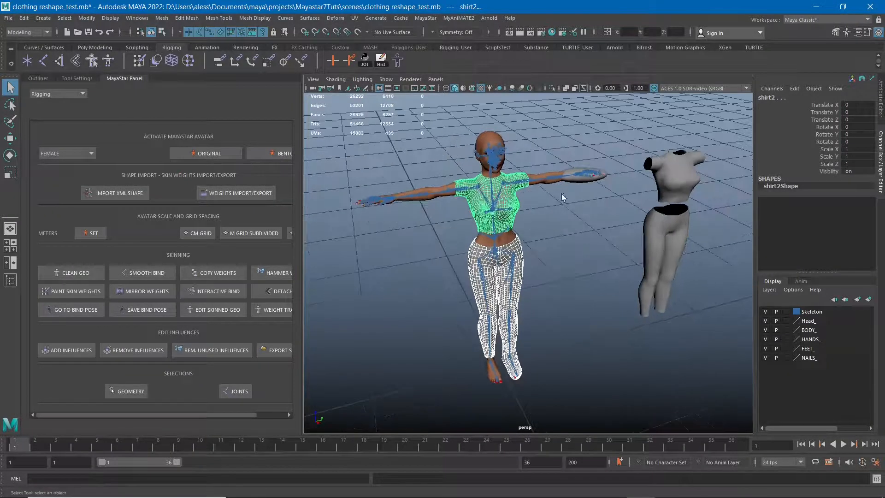
{"action": "left_click", "coordinate": [571, 184]}
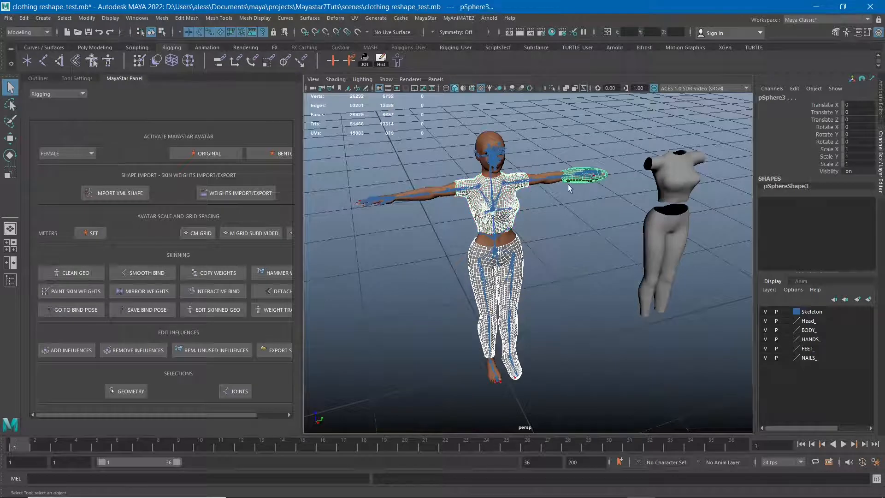
{"action": "left_click_drag", "start_coordinate": [568, 184], "coordinate": [557, 213], "text": "alt"}
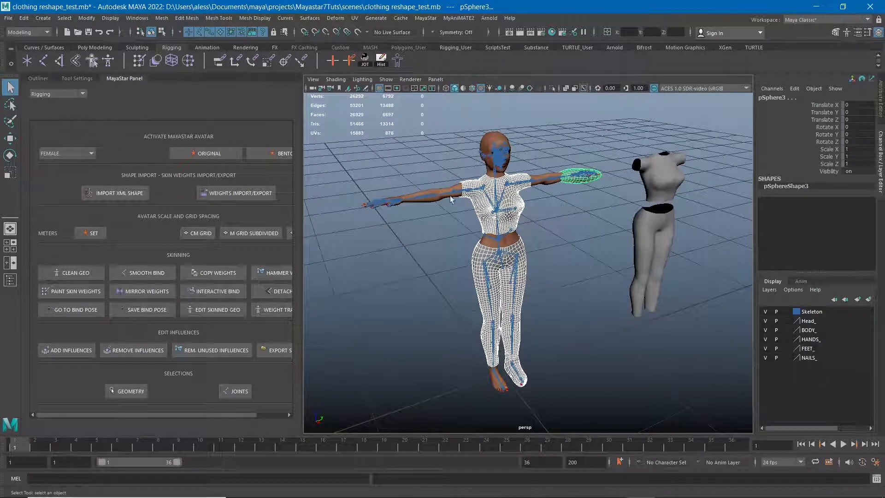
{"action": "left_click", "coordinate": [41, 97]}
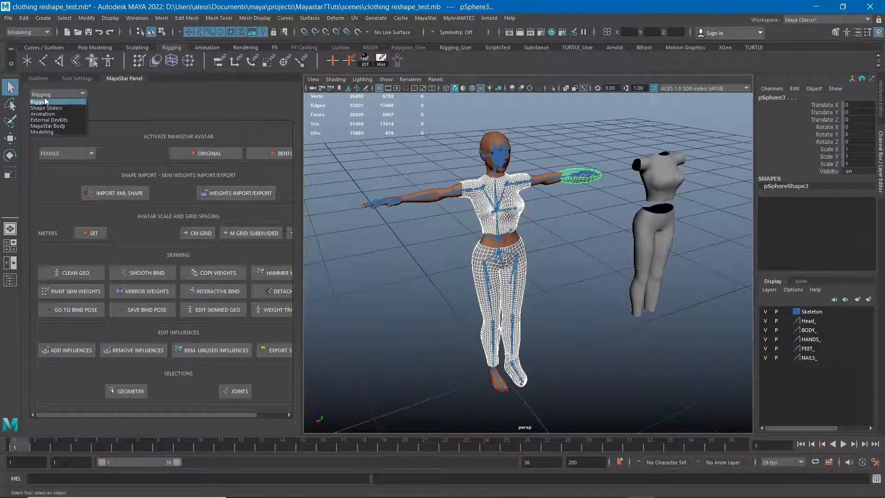
{"action": "left_click", "coordinate": [60, 125]}
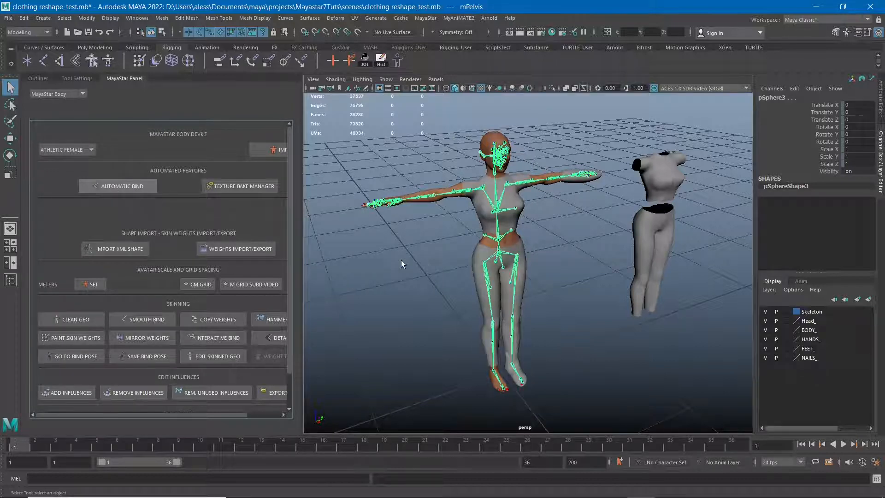
{"action": "left_click", "coordinate": [387, 314]}
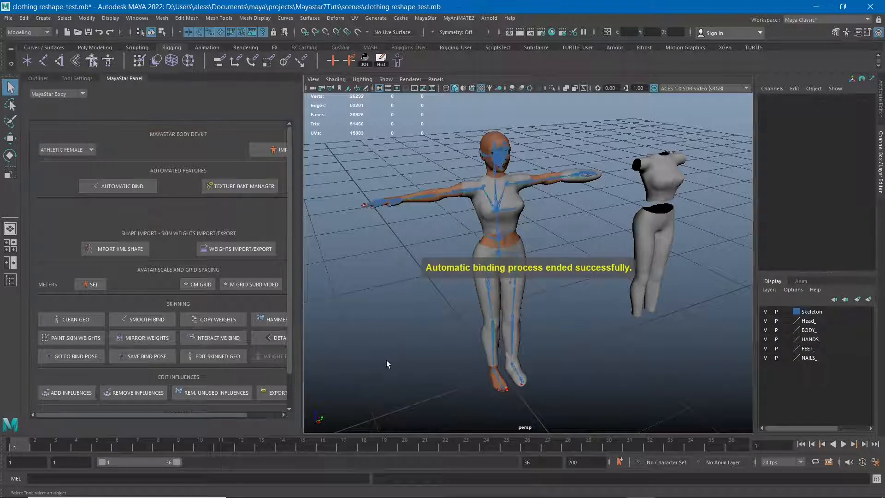
Step: Play the animation to check how the bound clothing follows the avatar, and return the timeline to frame 1
{"action": "key", "text": "alt+v"}
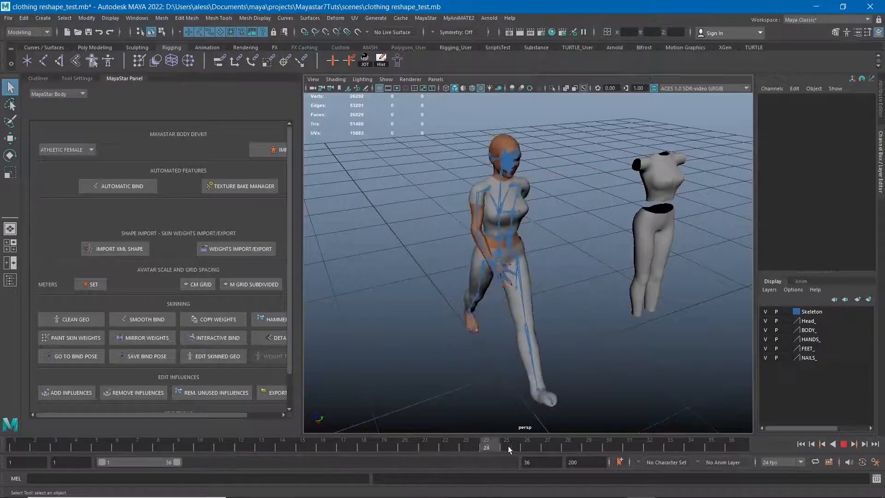
{"action": "left_click_drag", "start_coordinate": [65, 440], "coordinate": [2, 429]}
{"action": "middle_click_drag", "start_coordinate": [532, 360], "coordinate": [527, 357], "text": "alt"}
{"action": "left_click_drag", "start_coordinate": [527, 357], "coordinate": [498, 290], "text": "alt"}
{"action": "right_click_drag", "start_coordinate": [497, 290], "coordinate": [524, 324], "text": "alt"}
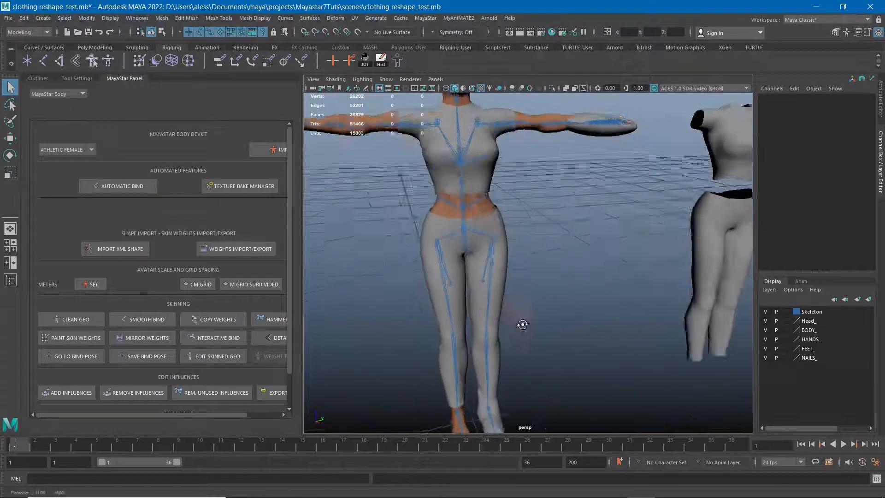
{"action": "middle_click_drag", "start_coordinate": [524, 324], "coordinate": [530, 286], "text": "alt"}
Step: Select the avatar's bound pants and shirt in turn and examine each mesh and its skin cluster up close
{"action": "left_click", "coordinate": [531, 251]}
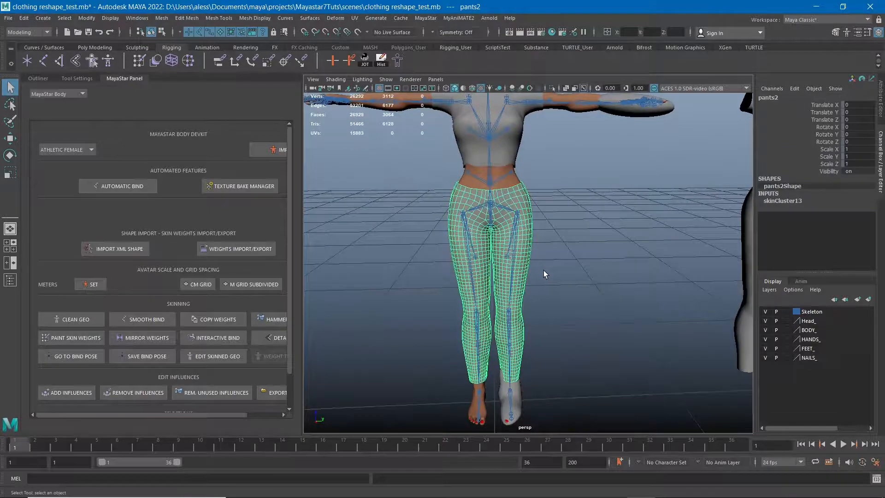
{"action": "left_click_drag", "start_coordinate": [544, 270], "coordinate": [520, 153], "text": "alt"}
{"action": "left_click", "coordinate": [515, 150]}
{"action": "left_click", "coordinate": [507, 144]}
{"action": "middle_click_drag", "start_coordinate": [509, 146], "coordinate": [530, 262], "text": "alt"}
{"action": "right_click_drag", "start_coordinate": [511, 245], "coordinate": [607, 350], "text": "alt"}
{"action": "left_click_drag", "start_coordinate": [560, 247], "coordinate": [544, 308], "text": "alt"}
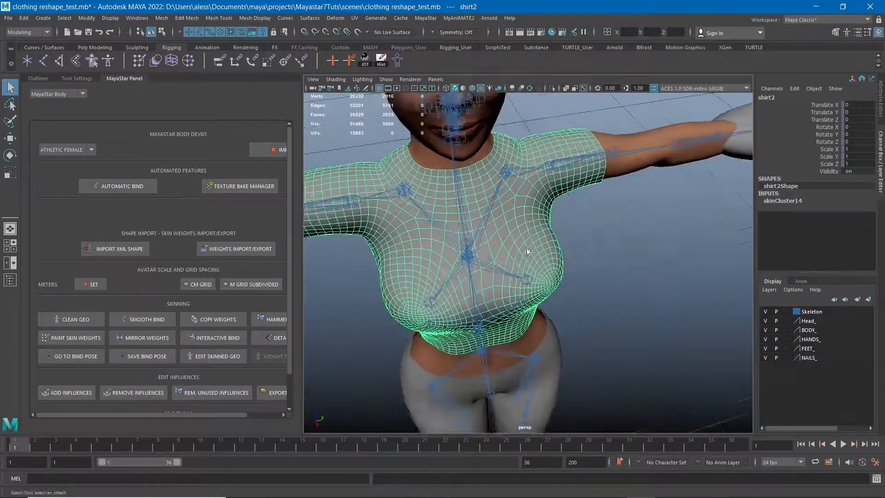
{"action": "right_click_drag", "start_coordinate": [585, 328], "coordinate": [507, 231], "text": "alt"}
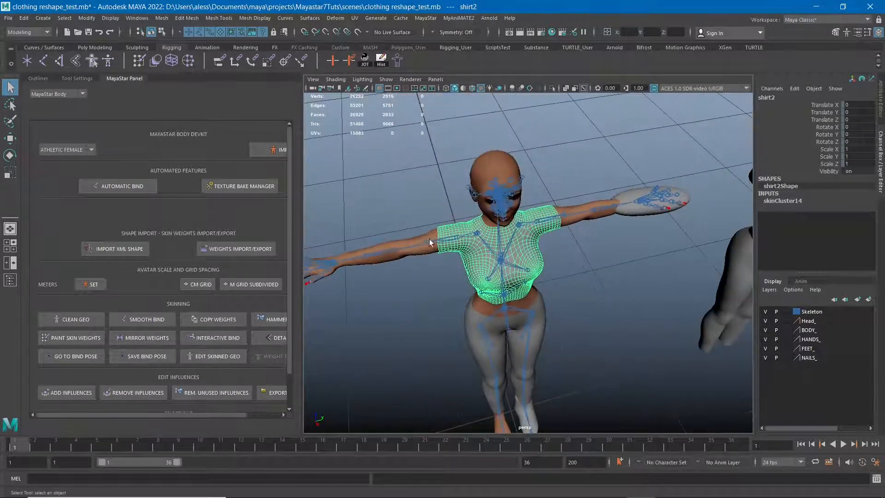
{"action": "left_click_drag", "start_coordinate": [527, 236], "coordinate": [487, 214], "text": "alt"}
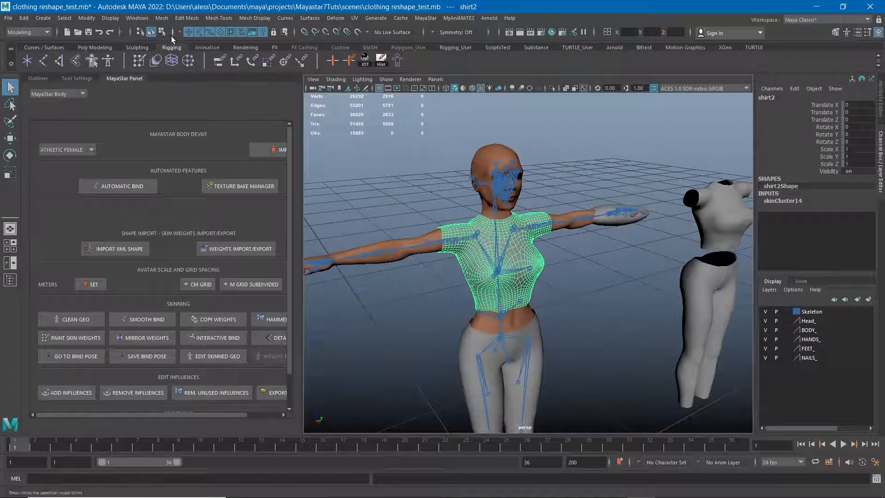
{"action": "right_click_drag", "start_coordinate": [499, 347], "coordinate": [526, 313], "text": "alt"}
{"action": "left_click_drag", "start_coordinate": [526, 313], "coordinate": [513, 269], "text": "alt"}
{"action": "scroll", "coordinate": [514, 269], "scroll_direction": "up", "scroll_amount": 6}
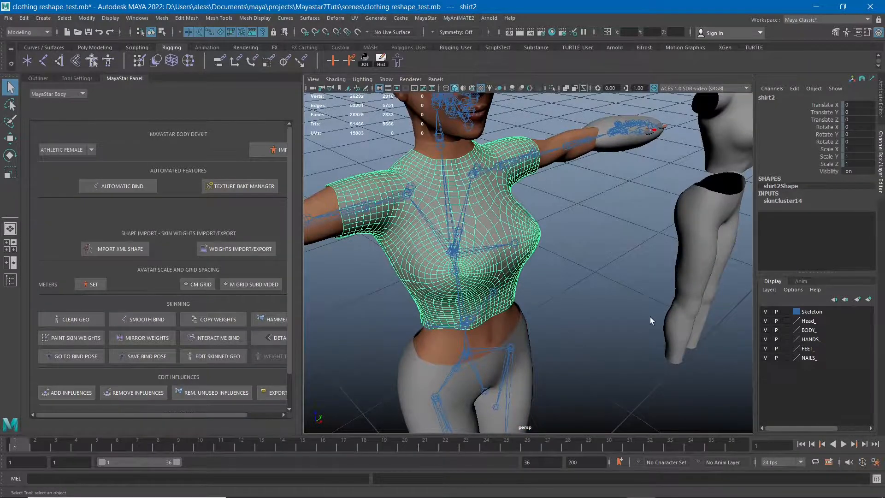
{"action": "scroll", "coordinate": [562, 249], "scroll_direction": "down", "scroll_amount": 6}
{"action": "middle_click_drag", "start_coordinate": [570, 313], "coordinate": [564, 279], "text": "alt"}
{"action": "left_click_drag", "start_coordinate": [594, 288], "coordinate": [570, 276], "text": "alt"}
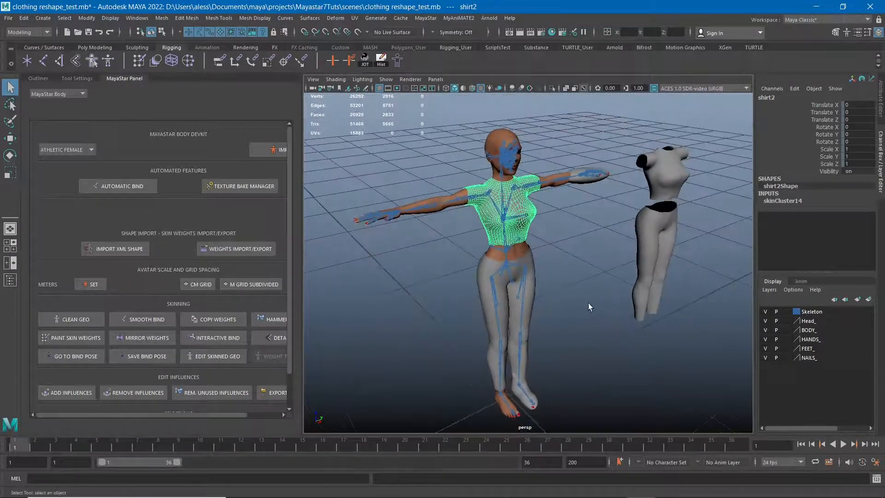
Step: Clear the shirt selection and switch the MayaStar tools to the External DevKits set
{"action": "right_click_drag", "start_coordinate": [589, 306], "coordinate": [549, 283], "text": "alt"}
{"action": "middle_click_drag", "start_coordinate": [574, 312], "coordinate": [577, 298], "text": "alt"}
{"action": "mouse_move", "coordinate": [576, 297]}
{"action": "left_mouse_down", "text": "alt"}
{"action": "mouse_move", "coordinate": [557, 279]}
{"action": "mouse_move", "coordinate": [573, 282]}
{"action": "left_mouse_up", "text": "alt"}
{"action": "middle_click_drag", "start_coordinate": [573, 283], "coordinate": [567, 274], "text": "alt"}
{"action": "left_click_drag", "start_coordinate": [556, 267], "coordinate": [562, 264], "text": "alt"}
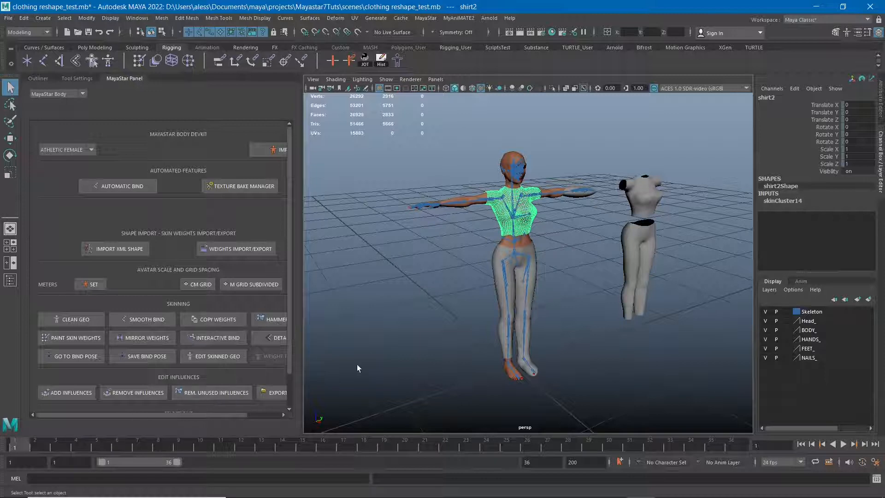
{"action": "left_click", "coordinate": [480, 335]}
{"action": "left_click_drag", "start_coordinate": [482, 334], "coordinate": [487, 328], "text": "alt"}
{"action": "right_click_drag", "start_coordinate": [443, 277], "coordinate": [486, 314], "text": "alt"}
{"action": "middle_click_drag", "start_coordinate": [498, 307], "coordinate": [504, 304], "text": "alt"}
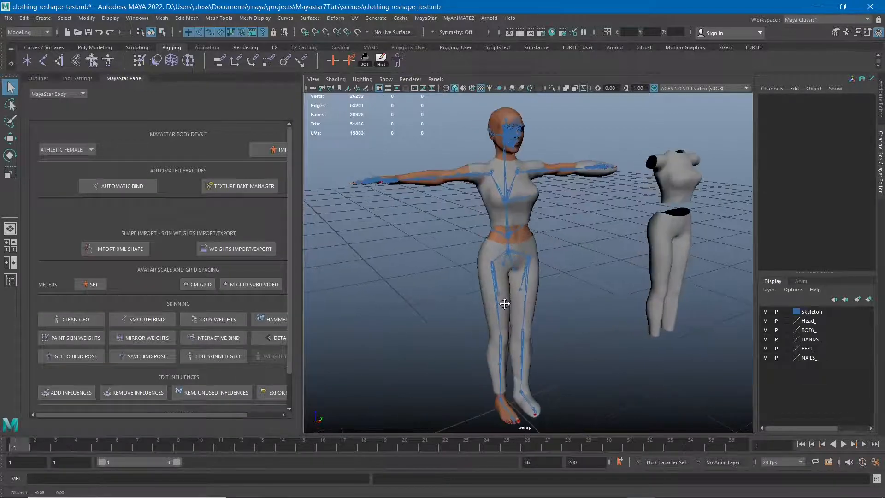
{"action": "right_click_drag", "start_coordinate": [504, 304], "coordinate": [487, 289], "text": "alt"}
{"action": "middle_click_drag", "start_coordinate": [472, 279], "coordinate": [481, 264], "text": "alt"}
{"action": "left_click", "coordinate": [54, 95]}
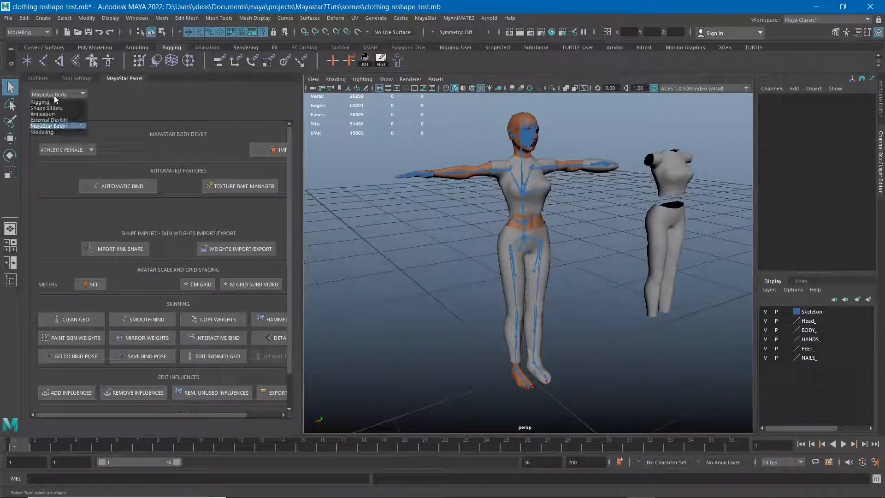
{"action": "left_click", "coordinate": [55, 120]}
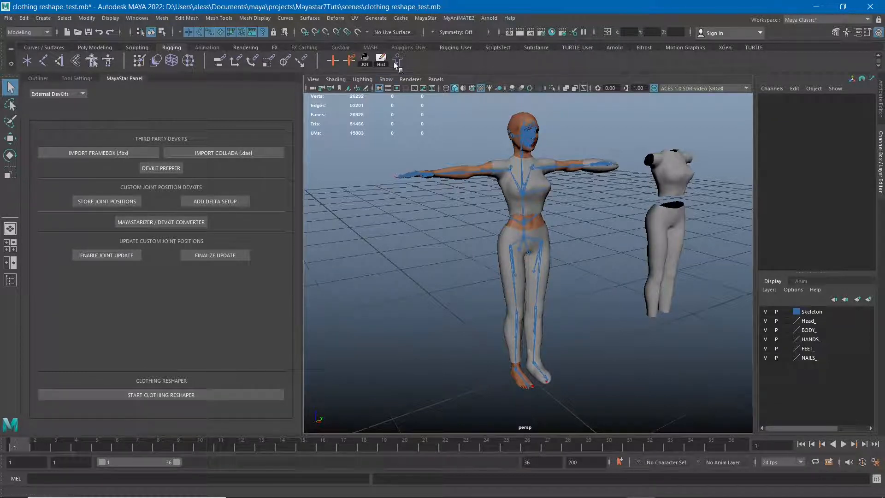
{"action": "left_click", "coordinate": [426, 19]}
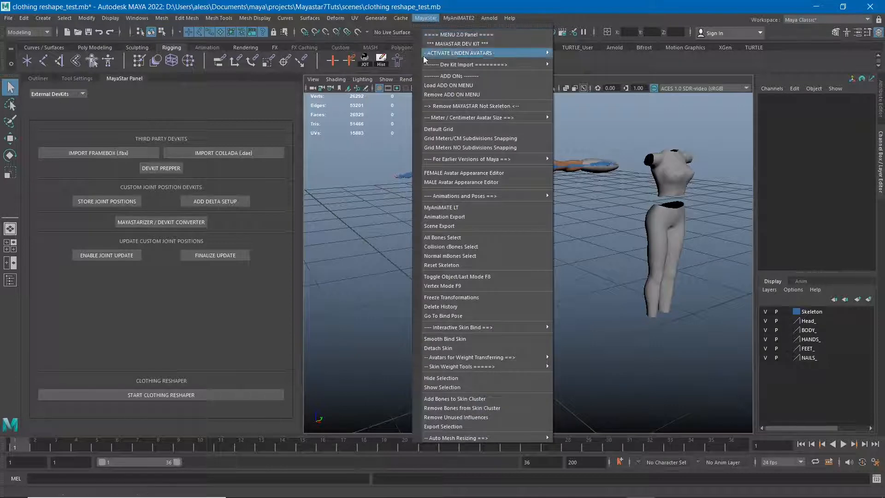
{"action": "left_click", "coordinate": [357, 353]}
{"action": "scroll", "coordinate": [333, 332], "scroll_direction": "down", "scroll_amount": 1}
{"action": "middle_click_drag", "start_coordinate": [334, 332], "coordinate": [350, 325], "text": "alt"}
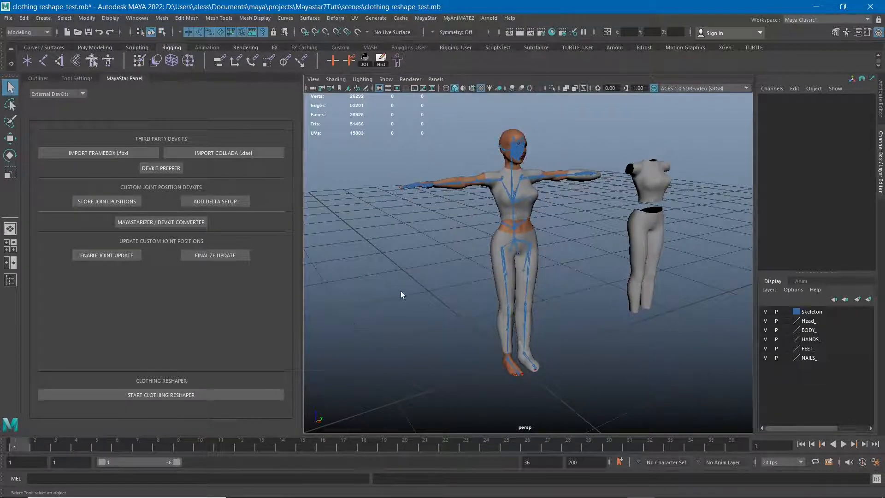
{"action": "left_click_drag", "start_coordinate": [399, 292], "coordinate": [421, 294], "text": "alt"}
{"action": "middle_click_drag", "start_coordinate": [431, 296], "coordinate": [399, 304], "text": "alt"}
{"action": "left_click_drag", "start_coordinate": [399, 304], "coordinate": [395, 302], "text": "alt"}
{"action": "scroll", "coordinate": [395, 303], "scroll_direction": "up", "scroll_amount": 1}
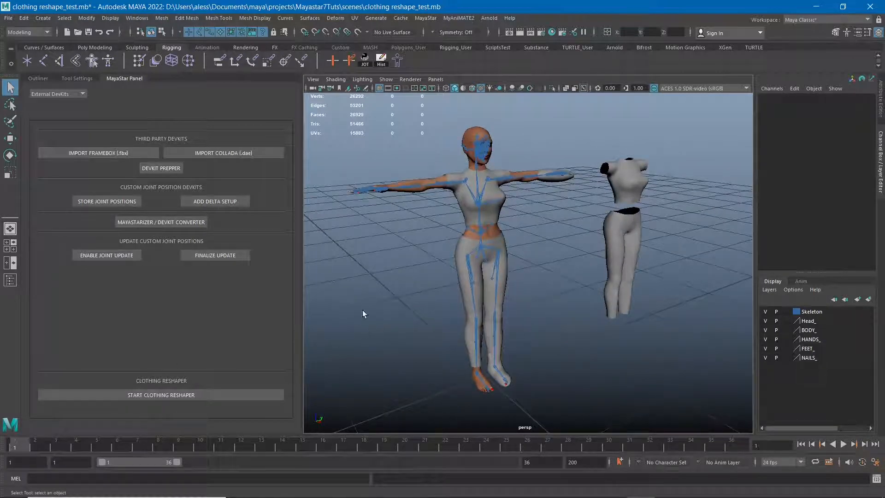
Step: Select the avatar's pants, foot cover, shirt and hand cover together
{"action": "left_click", "coordinate": [457, 245]}
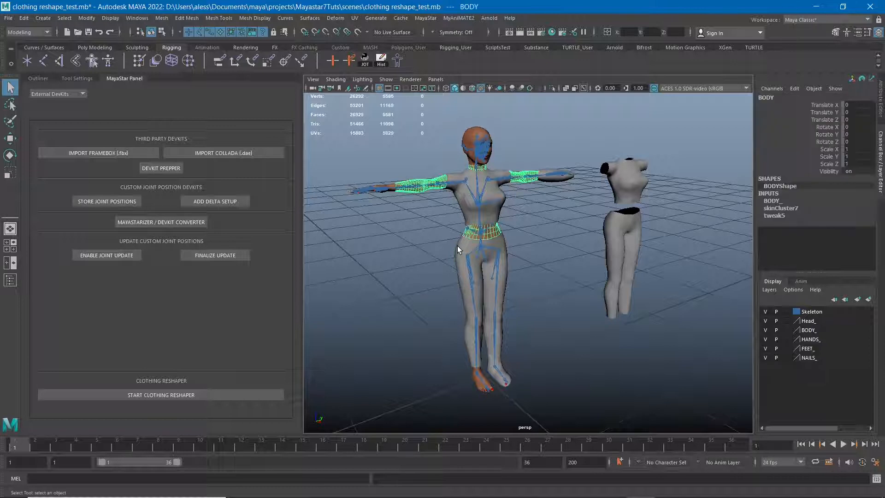
{"action": "left_click", "coordinate": [461, 255]}
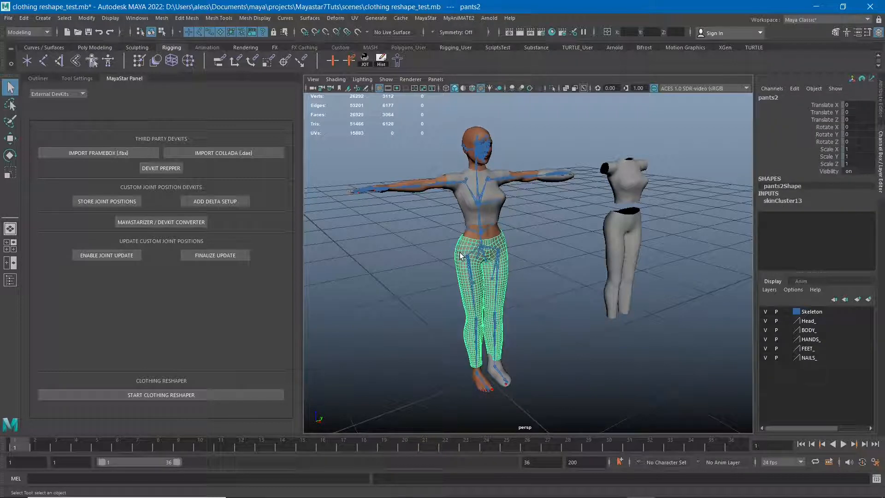
{"action": "left_click", "coordinate": [490, 377]}
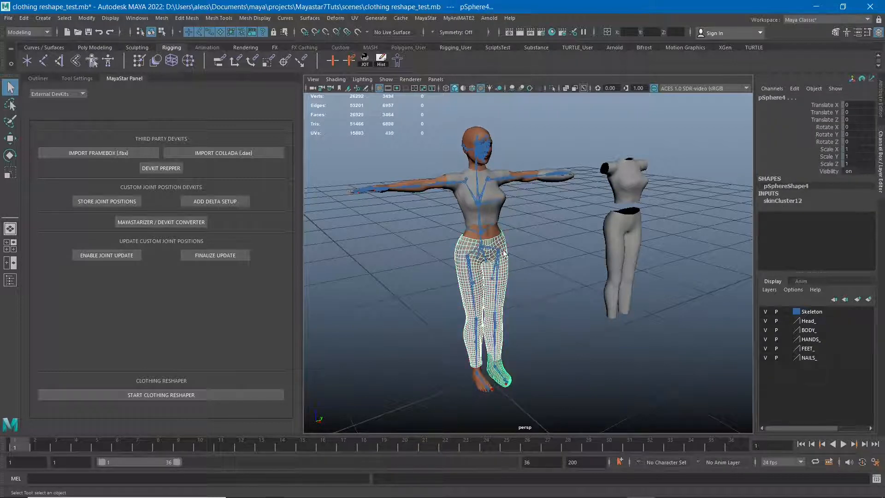
{"action": "left_click", "coordinate": [502, 215]}
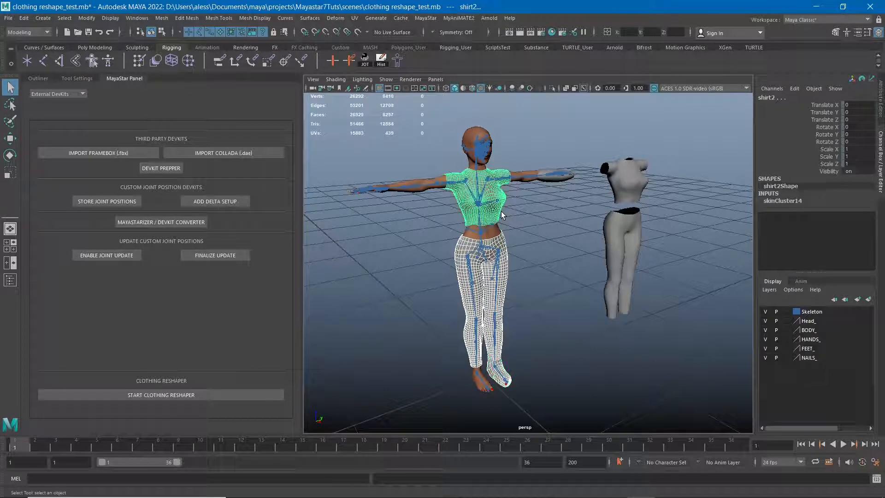
{"action": "left_click", "coordinate": [540, 182]}
{"action": "left_click_drag", "start_coordinate": [610, 287], "coordinate": [571, 280], "text": "alt"}
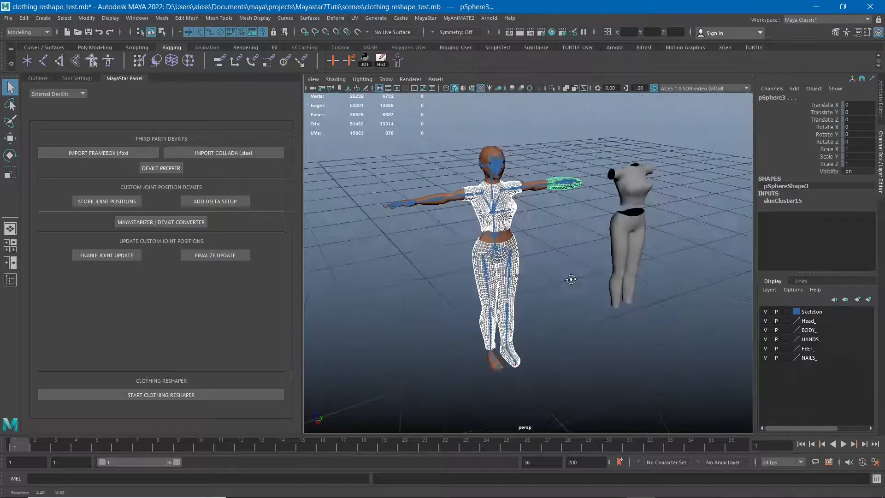
Step: Start the Clothing Reshaper on the selected clothing and choose Other to pick a devkit file from disk
{"action": "left_click", "coordinate": [147, 394]}
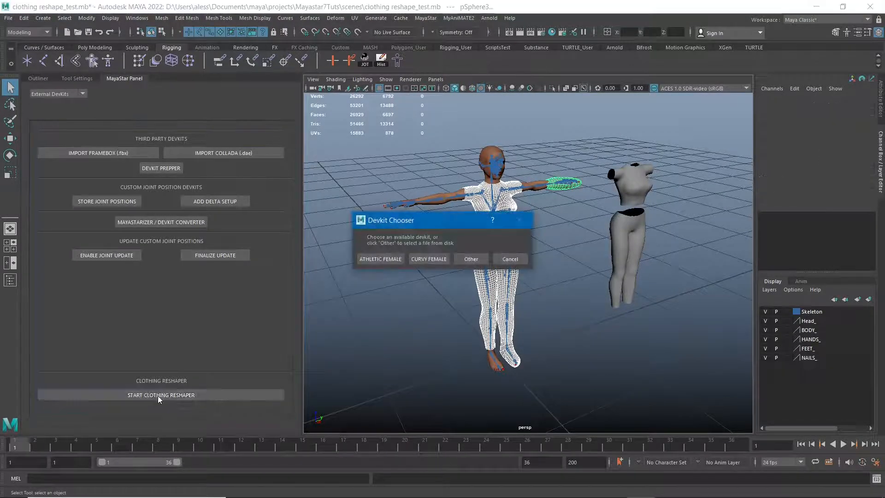
{"action": "left_click_drag", "start_coordinate": [419, 223], "coordinate": [412, 220]}
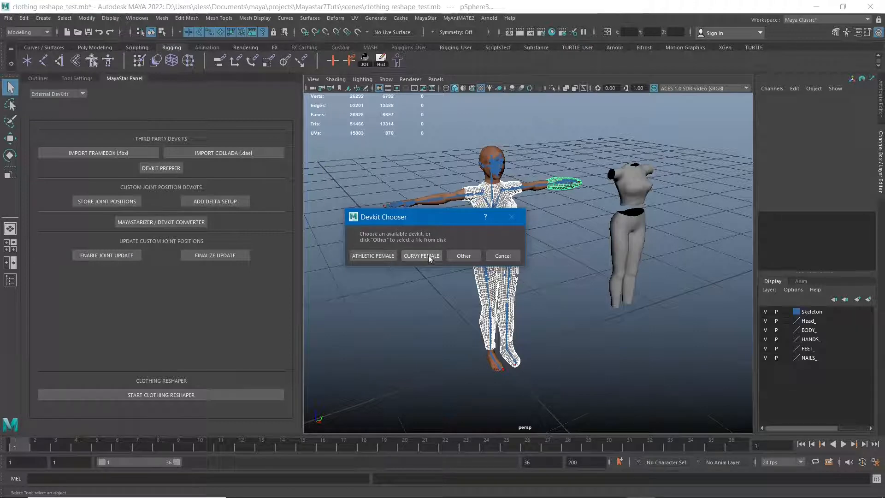
{"action": "left_click_drag", "start_coordinate": [451, 214], "coordinate": [444, 212]}
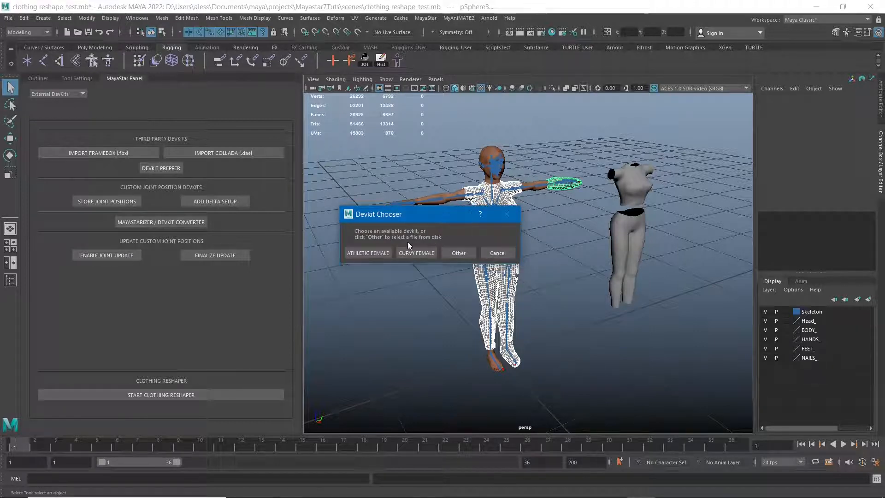
{"action": "left_click", "coordinate": [458, 253]}
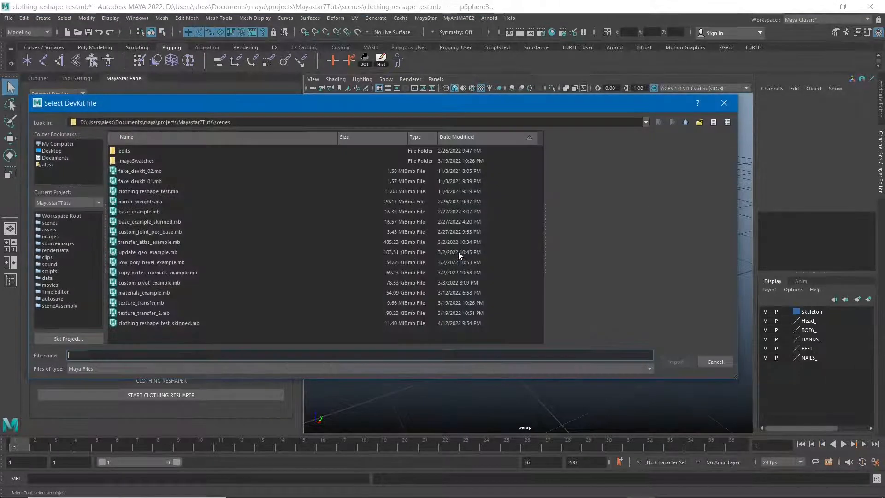
Step: Import fake_devkit_02.mb from the project's scenes folder as the devkit to reshape the clothing to
{"action": "left_click_drag", "start_coordinate": [152, 107], "coordinate": [177, 100]}
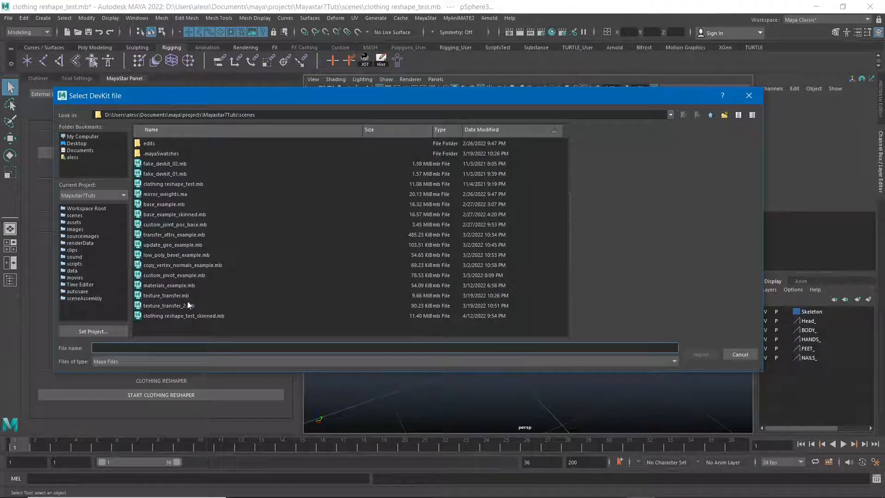
{"action": "left_click", "coordinate": [110, 362]}
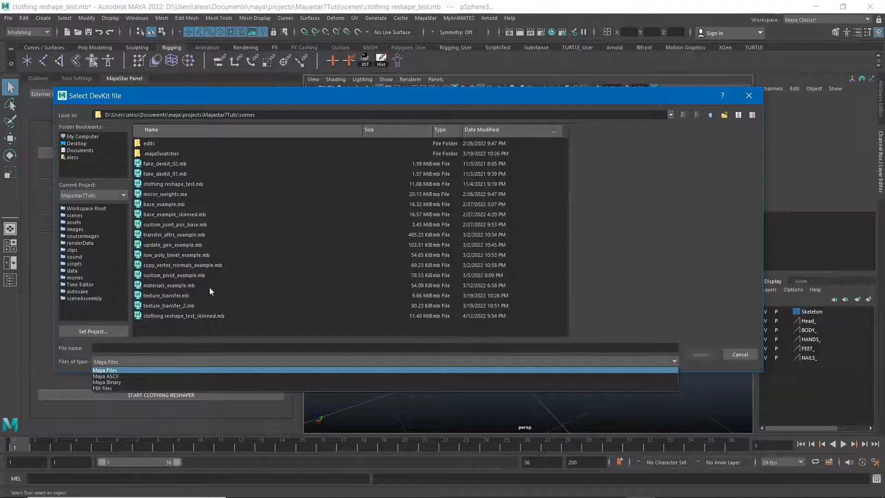
{"action": "left_click", "coordinate": [164, 164]}
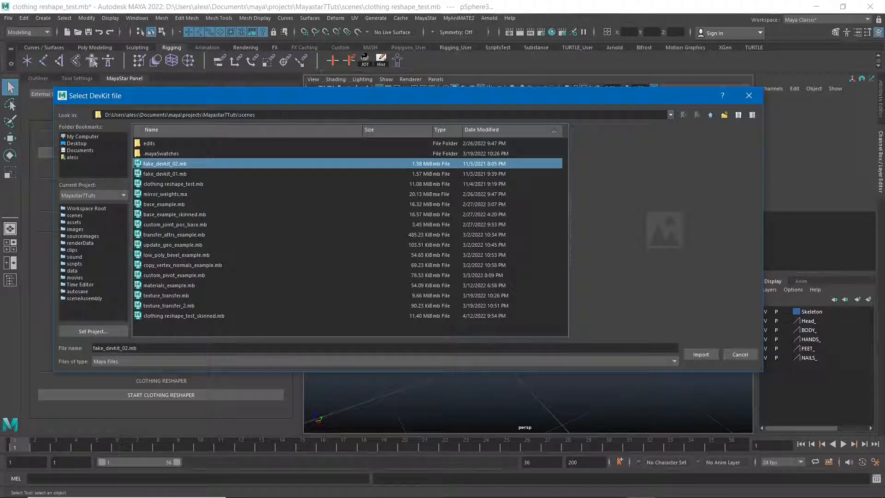
{"action": "left_click_drag", "start_coordinate": [296, 95], "coordinate": [320, 276]}
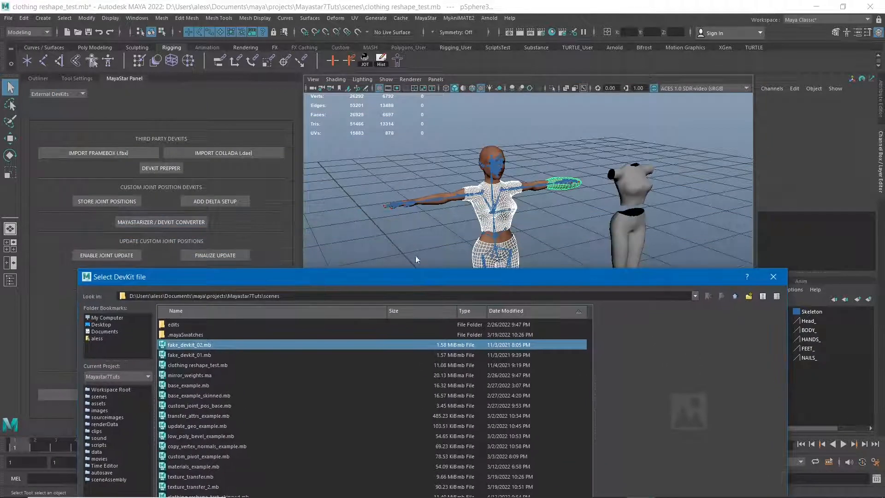
{"action": "left_click_drag", "start_coordinate": [386, 282], "coordinate": [365, 132]}
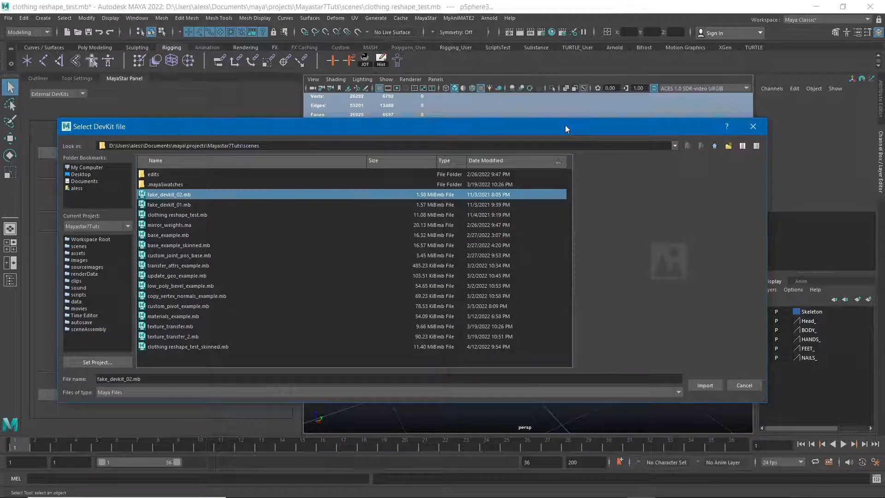
{"action": "mouse_move", "coordinate": [565, 125]}
{"action": "left_mouse_down"}
{"action": "mouse_move", "coordinate": [562, 283]}
{"action": "mouse_move", "coordinate": [554, 132]}
{"action": "left_mouse_up"}
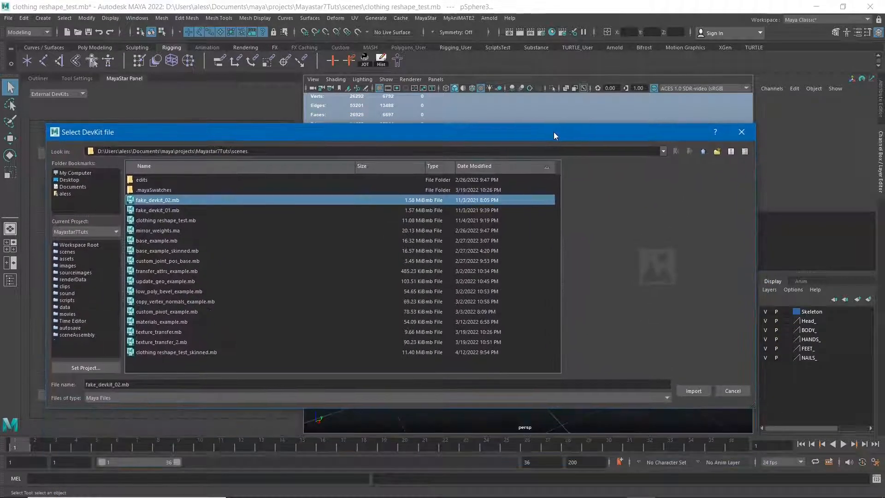
{"action": "left_click", "coordinate": [695, 391]}
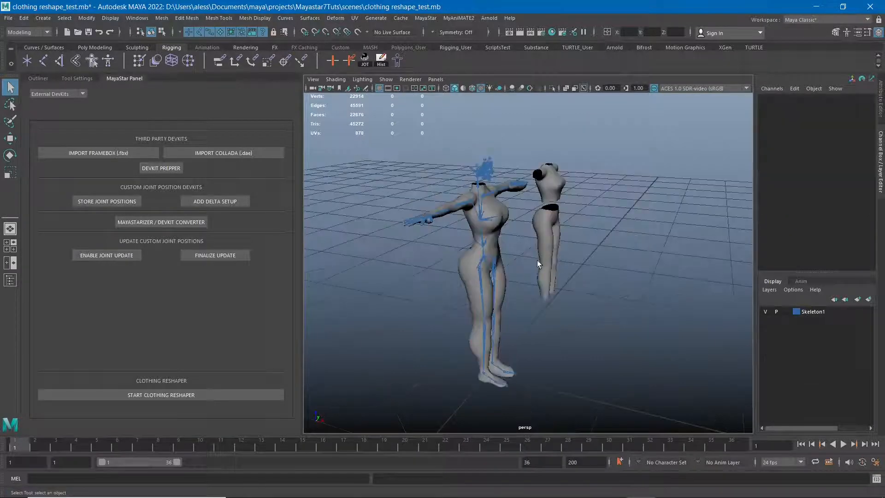
Step: Examine the reshaped clothing on the new devkit body from the front, side and back
{"action": "left_click_drag", "start_coordinate": [537, 260], "coordinate": [496, 256], "text": "alt"}
{"action": "right_click_drag", "start_coordinate": [496, 256], "coordinate": [537, 306], "text": "alt"}
{"action": "middle_click_drag", "start_coordinate": [538, 306], "coordinate": [503, 276], "text": "alt"}
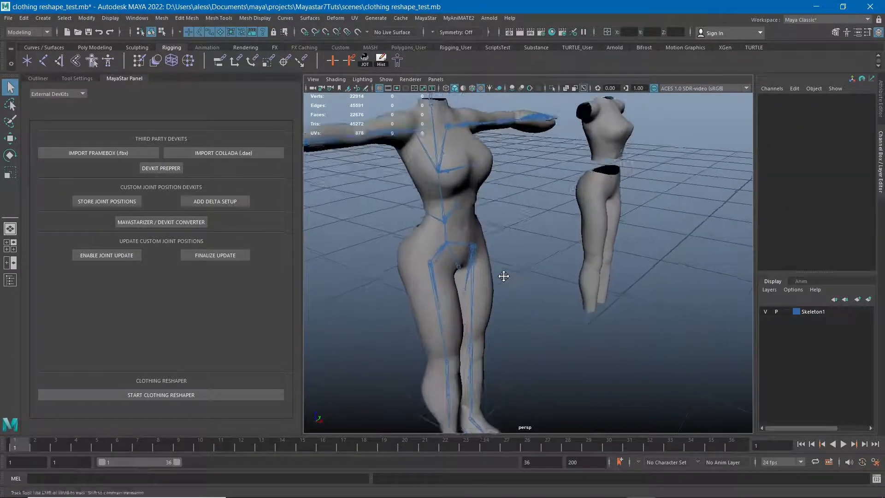
{"action": "left_click_drag", "start_coordinate": [504, 276], "coordinate": [395, 247], "text": "alt"}
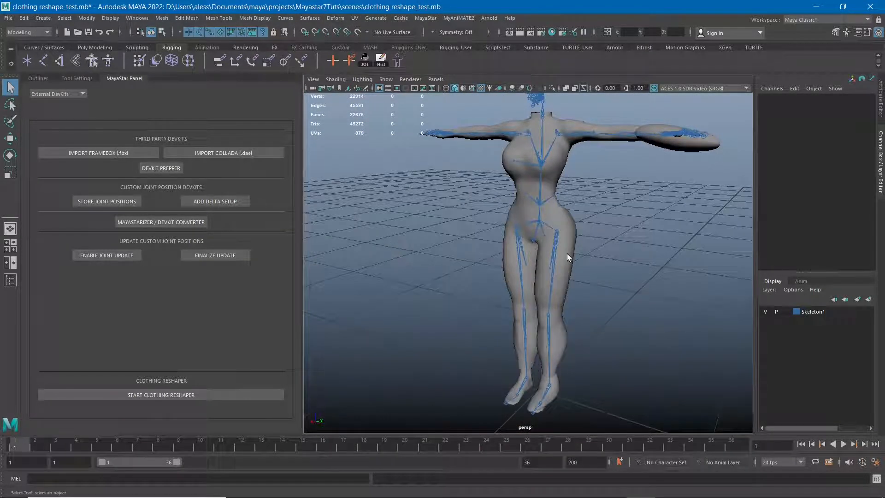
{"action": "left_click_drag", "start_coordinate": [566, 250], "coordinate": [576, 292], "text": "alt"}
{"action": "left_click_drag", "start_coordinate": [533, 229], "coordinate": [440, 263], "text": "alt"}
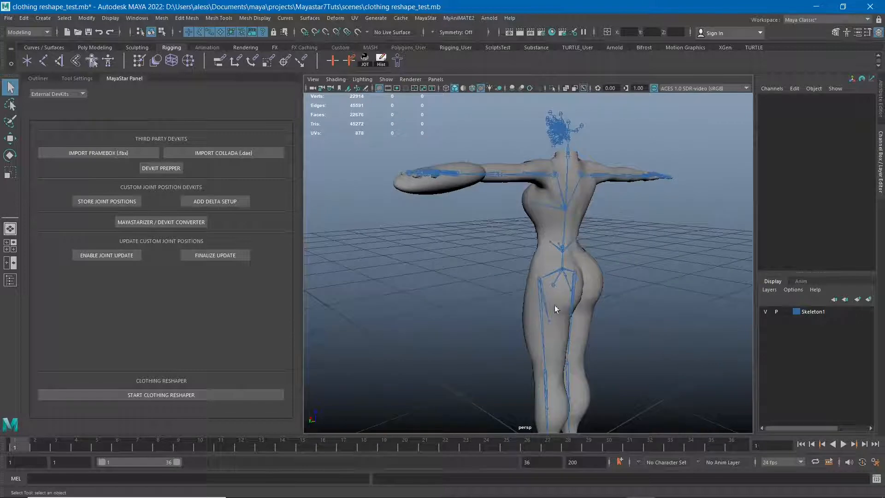
{"action": "left_click_drag", "start_coordinate": [626, 275], "coordinate": [491, 208], "text": "alt"}
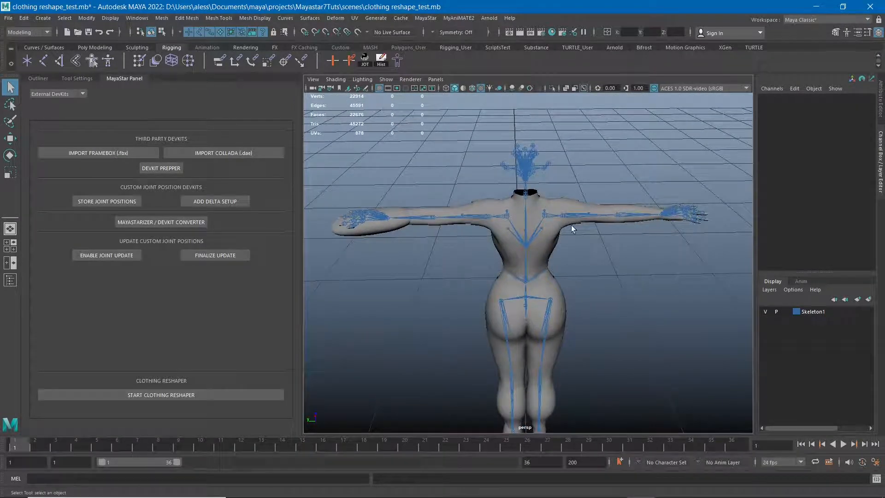
{"action": "left_click_drag", "start_coordinate": [580, 249], "coordinate": [568, 264], "text": "alt"}
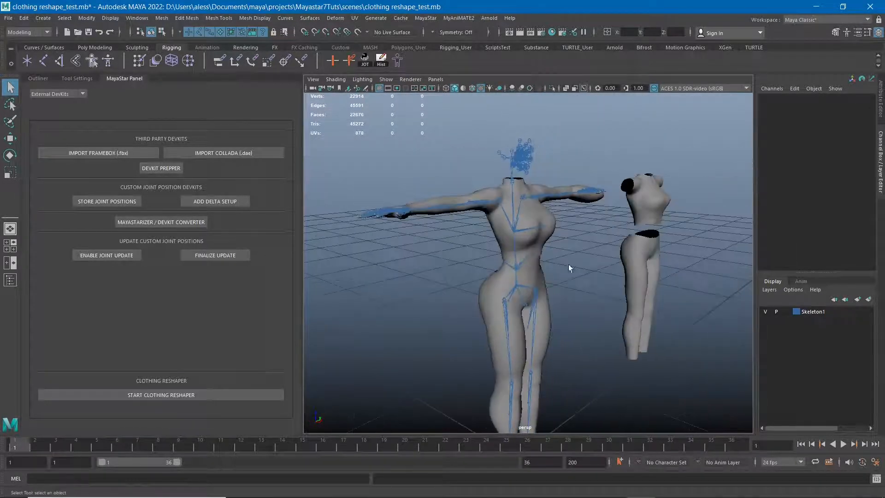
Step: Assign a new Lambert material to the devkit body and set its colour to red
{"action": "left_click", "coordinate": [505, 270]}
{"action": "right_click_drag", "start_coordinate": [585, 234], "coordinate": [668, 422]}
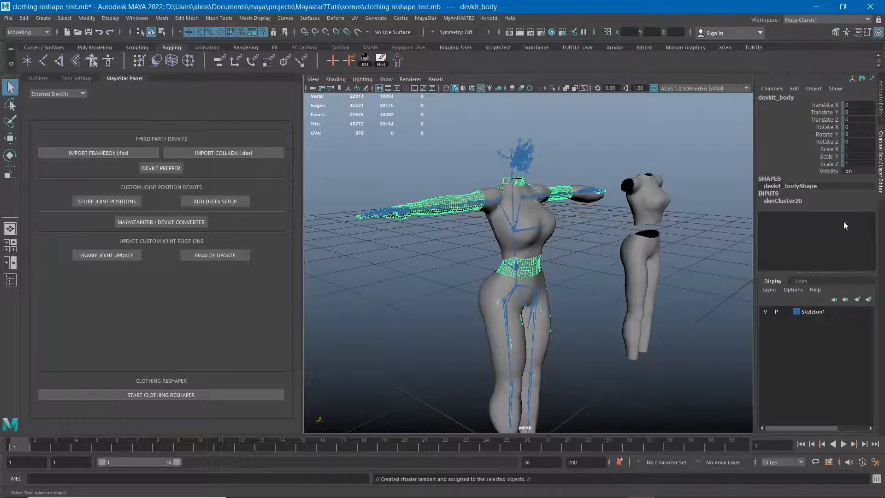
{"action": "left_click", "coordinate": [880, 111]}
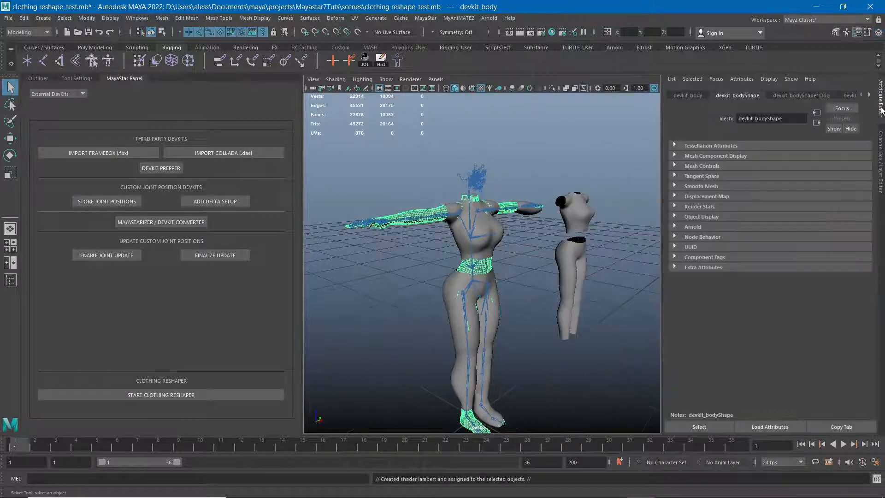
{"action": "left_click", "coordinate": [832, 97]}
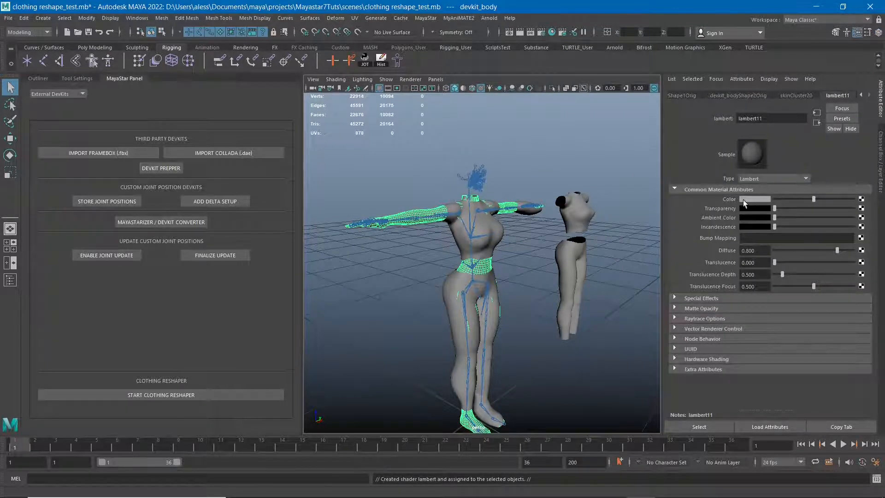
{"action": "left_click", "coordinate": [756, 199]}
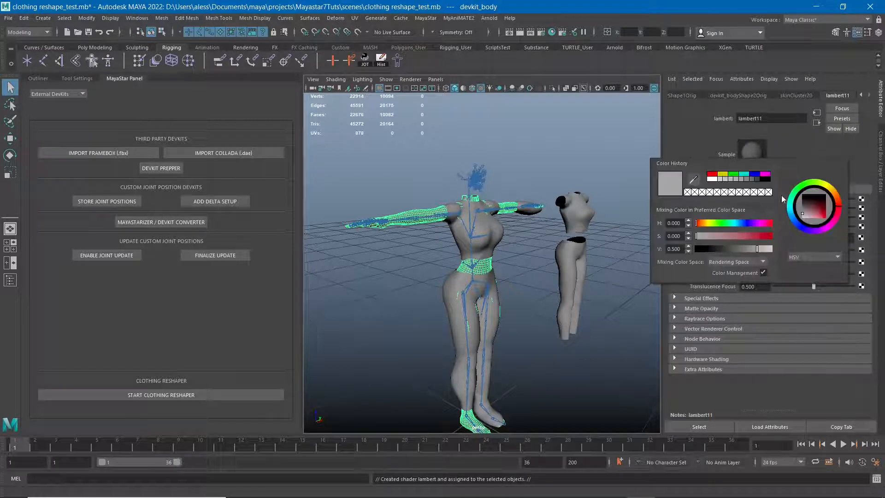
{"action": "left_click", "coordinate": [826, 213]}
{"action": "left_click", "coordinate": [475, 178]}
Step: Examine how well the reshaped clothing covers the red devkit body from the side and back
{"action": "left_click_drag", "start_coordinate": [466, 276], "coordinate": [447, 291], "text": "alt"}
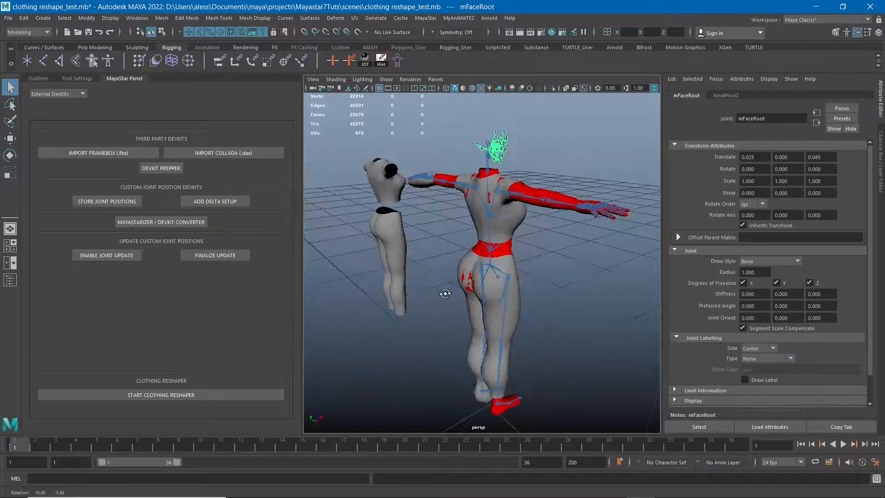
{"action": "middle_click_drag", "start_coordinate": [446, 290], "coordinate": [481, 291], "text": "alt"}
{"action": "left_click_drag", "start_coordinate": [448, 277], "coordinate": [491, 265], "text": "alt"}
{"action": "middle_click_drag", "start_coordinate": [544, 360], "coordinate": [541, 363], "text": "alt"}
{"action": "mouse_move", "coordinate": [24, 446]}
{"action": "left_mouse_down"}
{"action": "mouse_move", "coordinate": [176, 443]}
{"action": "mouse_move", "coordinate": [18, 446]}
{"action": "left_mouse_up"}
{"action": "scroll", "coordinate": [533, 302], "scroll_direction": "down", "scroll_amount": 2}
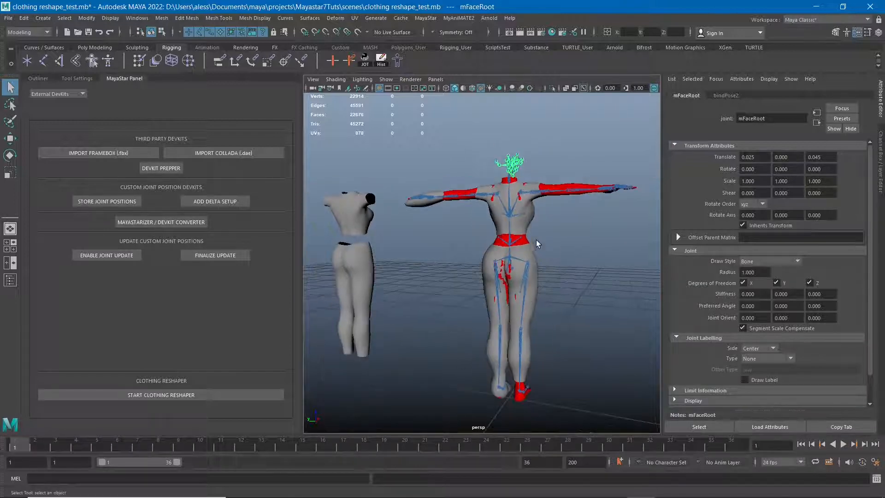
{"action": "left_click_drag", "start_coordinate": [389, 279], "coordinate": [481, 295], "text": "alt"}
{"action": "mouse_move", "coordinate": [443, 269]}
{"action": "left_mouse_down", "text": "alt"}
{"action": "mouse_move", "coordinate": [411, 272]}
{"action": "mouse_move", "coordinate": [450, 259]}
{"action": "mouse_move", "coordinate": [441, 257]}
{"action": "left_mouse_up", "text": "alt"}
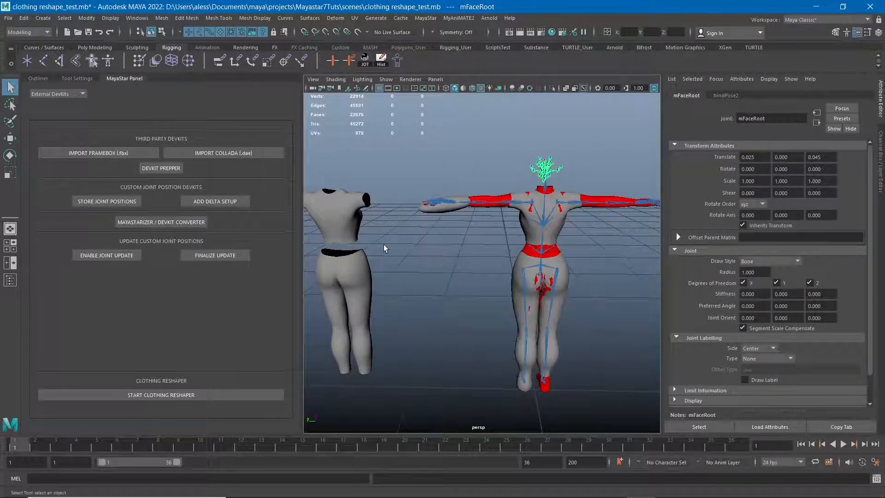
Step: Switch the MayaStar tools to the Rigging set and widen the tool area
{"action": "left_click", "coordinate": [68, 92]}
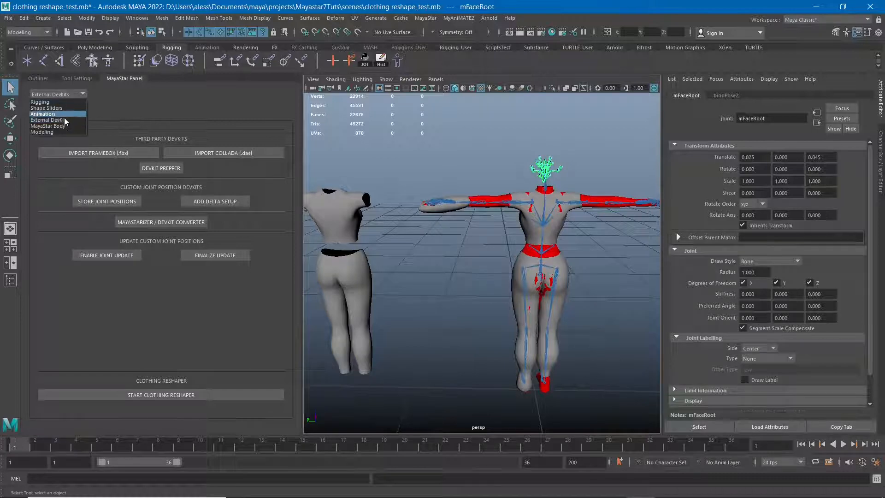
{"action": "left_click", "coordinate": [60, 131]}
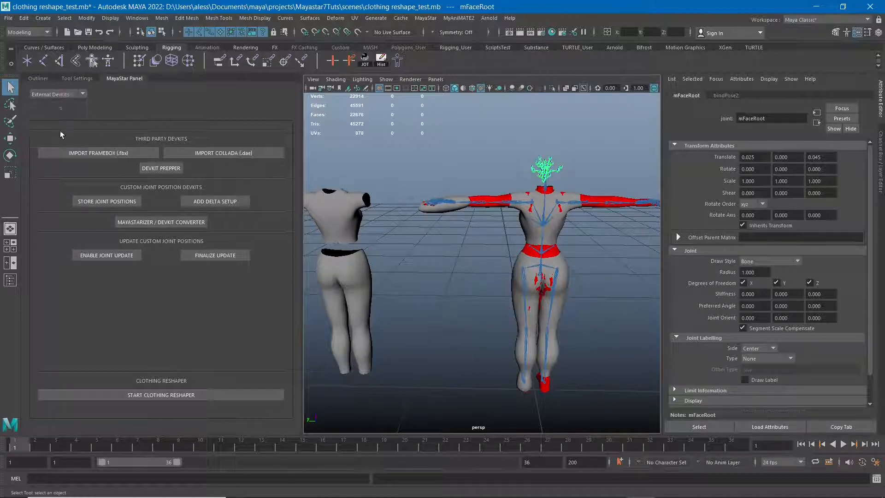
{"action": "left_click", "coordinate": [57, 95]}
{"action": "left_click", "coordinate": [57, 101]}
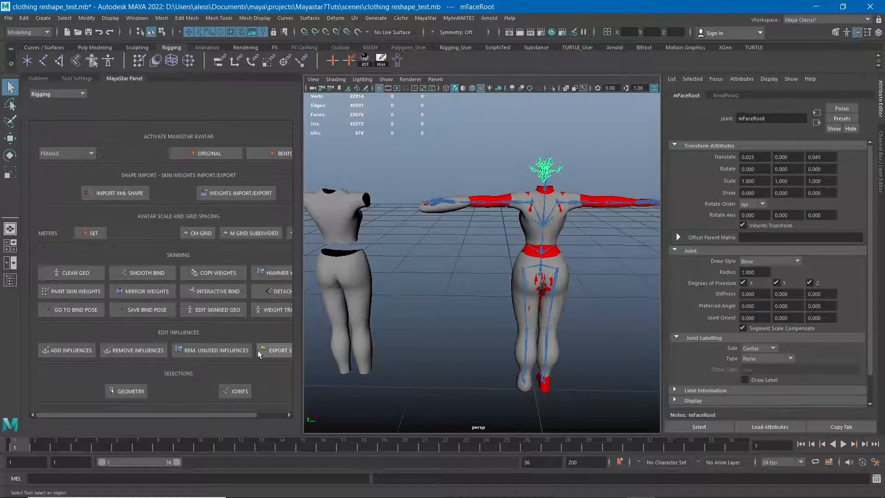
{"action": "left_click_drag", "start_coordinate": [298, 345], "coordinate": [317, 345]}
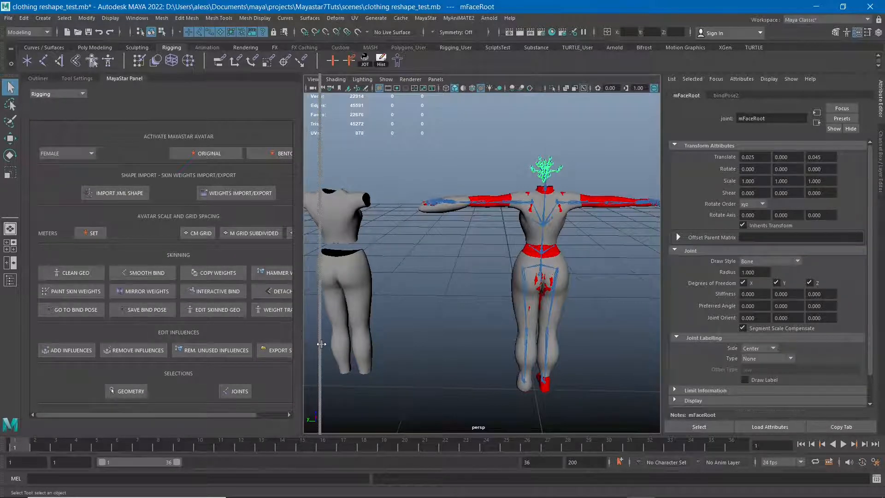
{"action": "middle_click_drag", "start_coordinate": [433, 320], "coordinate": [441, 325], "text": "alt"}
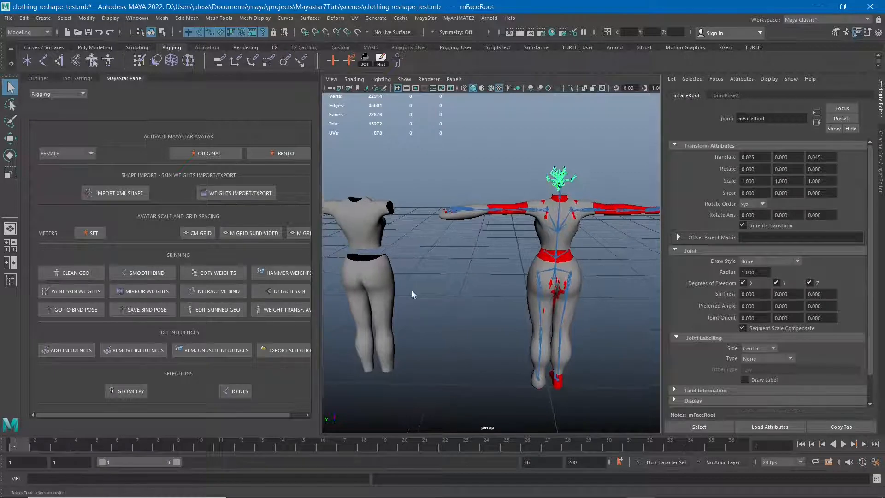
{"action": "left_click", "coordinate": [377, 236]}
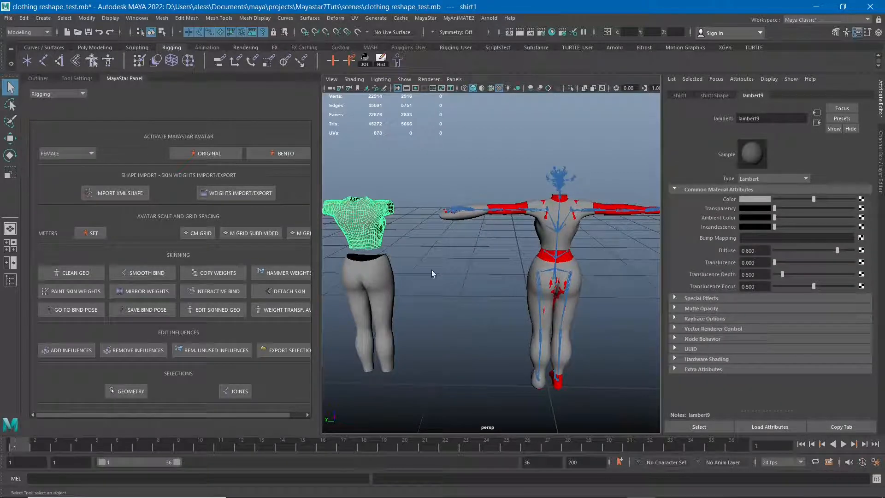
{"action": "left_click", "coordinate": [545, 234], "text": "shift"}
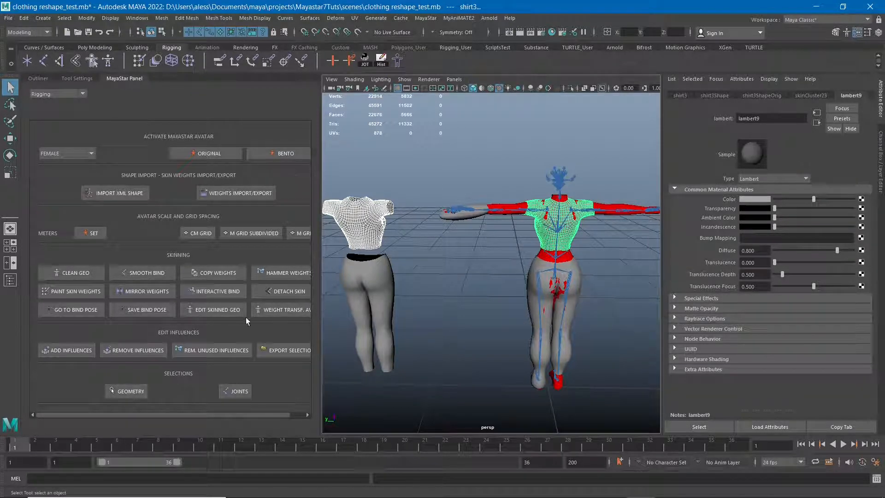
{"action": "left_click", "coordinate": [234, 314]}
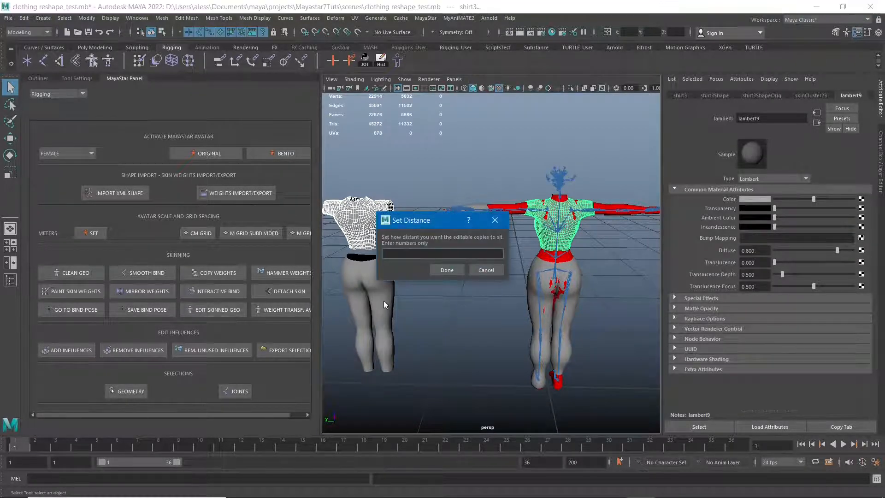
{"action": "left_click_drag", "start_coordinate": [424, 223], "coordinate": [410, 244]}
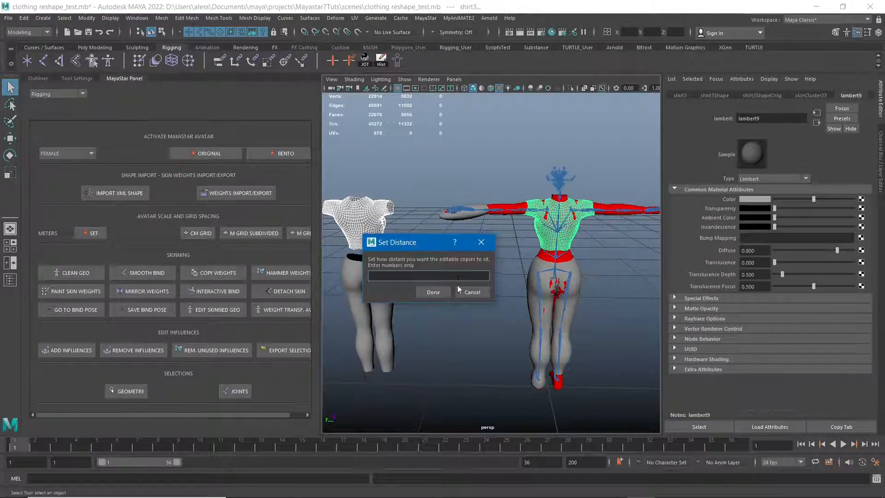
{"action": "left_click", "coordinate": [483, 292]}
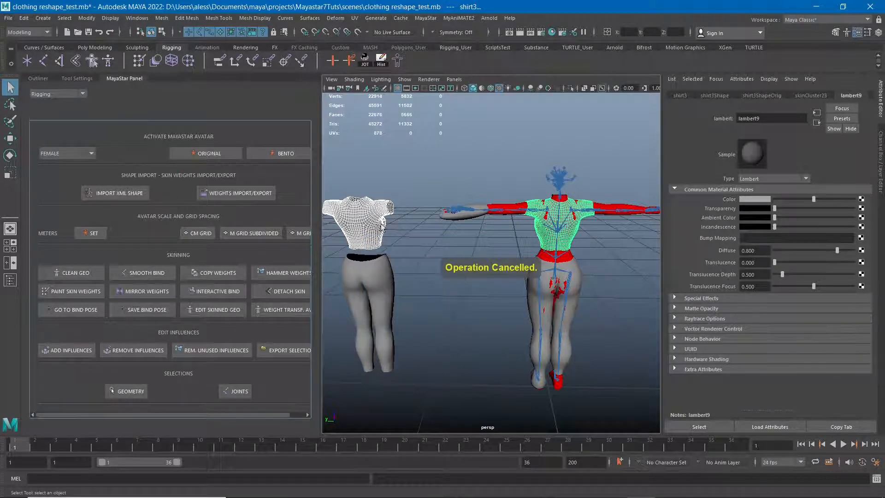
Step: Select the original unskinned shirt and pants standing beside the avatar and hide them
{"action": "left_click", "coordinate": [536, 231]}
{"action": "left_click_drag", "start_coordinate": [348, 280], "coordinate": [359, 277], "text": "alt"}
{"action": "left_click_drag", "start_coordinate": [378, 183], "coordinate": [421, 377]}
{"action": "key", "text": "w"}
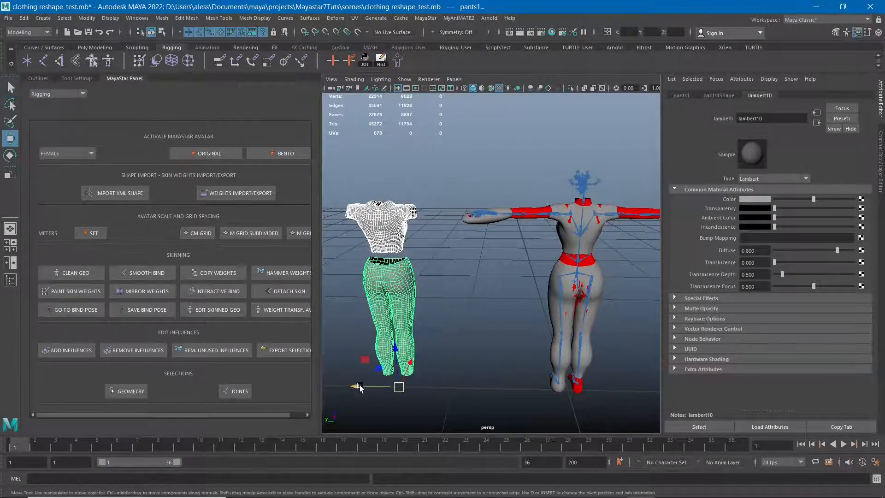
{"action": "key", "text": "ctrl+h"}
{"action": "middle_click_drag", "start_coordinate": [451, 329], "coordinate": [400, 328], "text": "alt"}
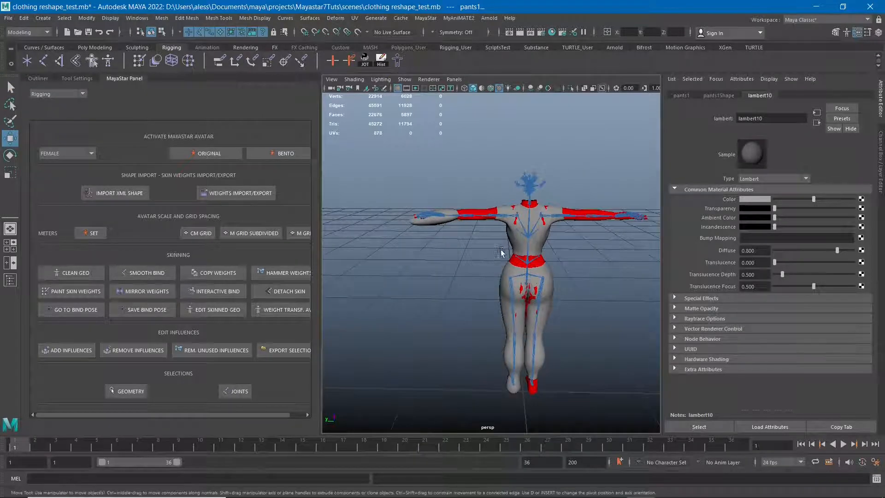
Step: Create editable copies of the avatar's reshaped shirt and pants with Edit Skinned Geo, each at a distance of 1
{"action": "left_click", "coordinate": [510, 243]}
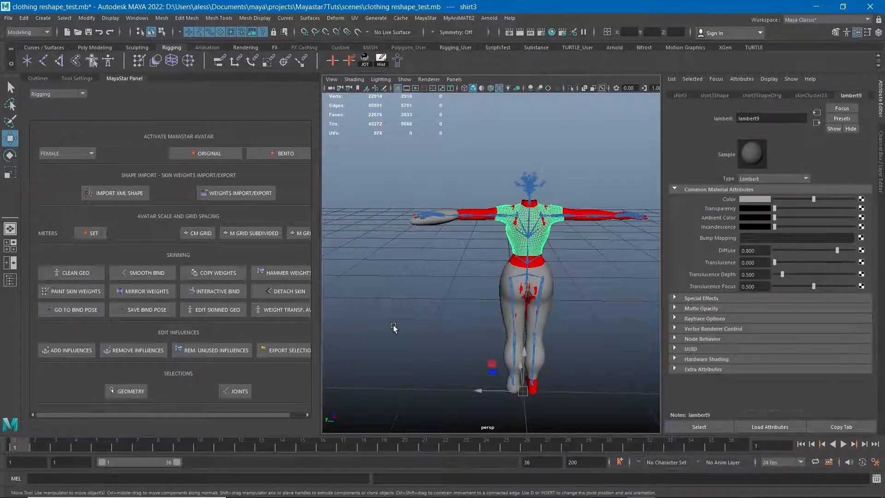
{"action": "left_click", "coordinate": [219, 306]}
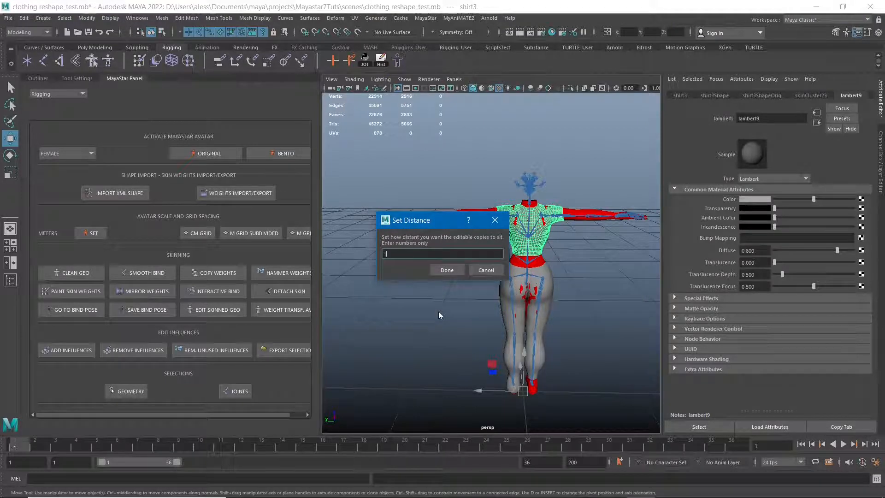
{"action": "key", "text": "Return"}
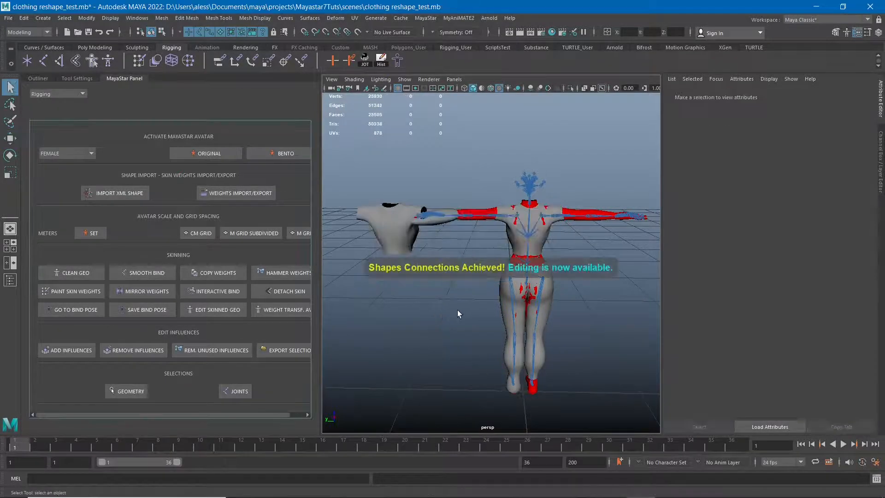
{"action": "left_click", "coordinate": [501, 302]}
{"action": "left_click", "coordinate": [206, 311]}
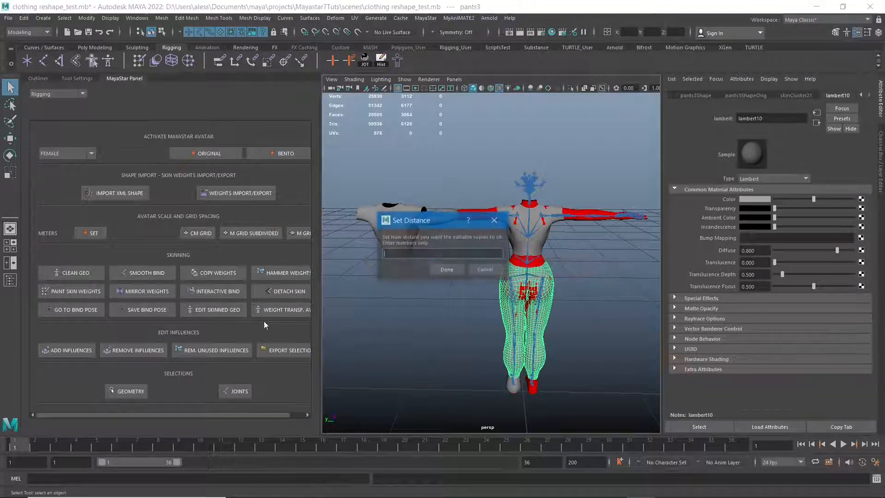
{"action": "left_click", "coordinate": [439, 269]}
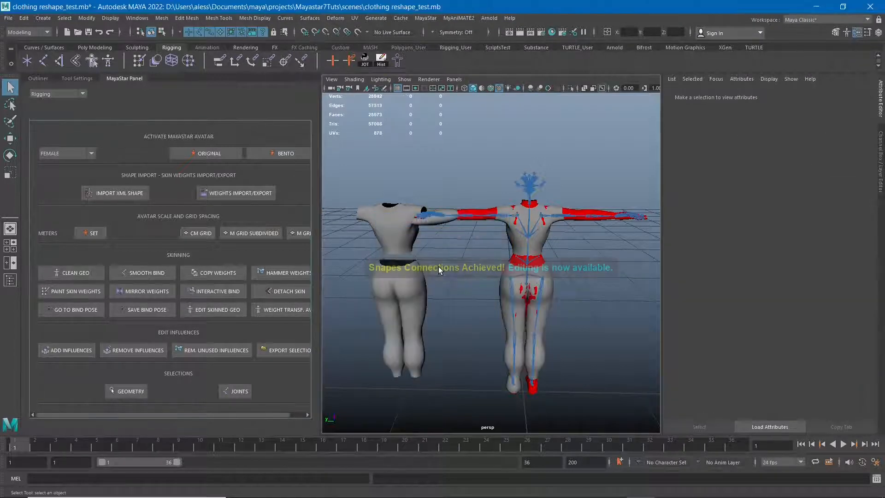
Step: Pull the seat of the pants copy outward by soft-selecting a vertex between the buttocks, covering the red body there
{"action": "left_click_drag", "start_coordinate": [389, 369], "coordinate": [446, 340], "text": "alt"}
{"action": "right_click_drag", "start_coordinate": [447, 340], "coordinate": [475, 342], "text": "alt"}
{"action": "right_click_drag", "start_coordinate": [460, 305], "coordinate": [444, 311], "text": "alt"}
{"action": "left_click", "coordinate": [408, 295]}
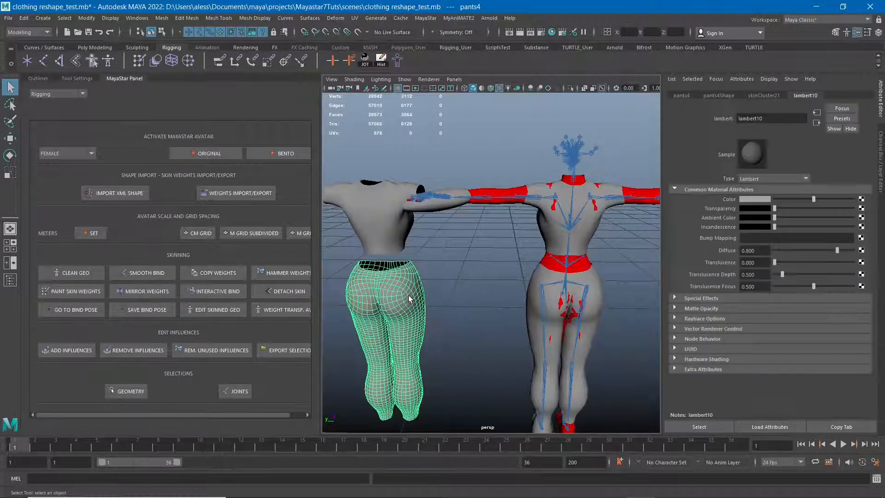
{"action": "right_click_drag", "start_coordinate": [409, 234], "coordinate": [378, 236]}
{"action": "left_click", "coordinate": [386, 308]}
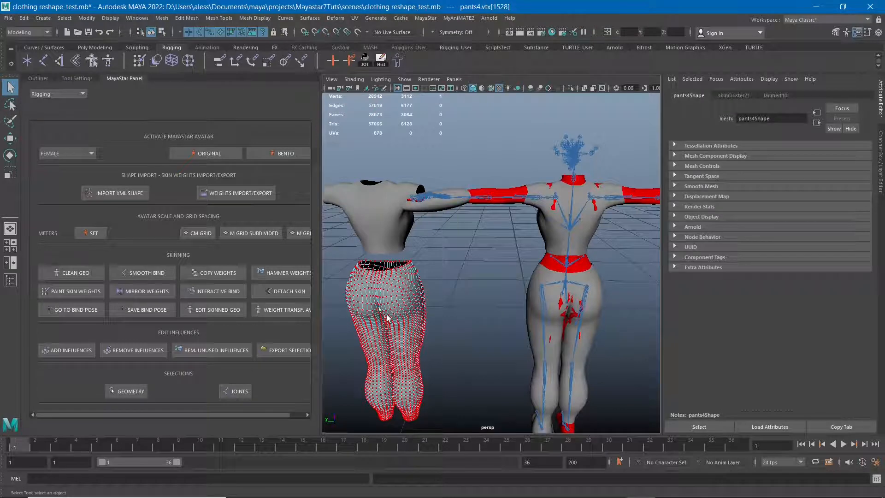
{"action": "key", "text": "b"}
{"action": "left_click_drag", "start_coordinate": [405, 316], "coordinate": [461, 304], "text": "alt"}
{"action": "key", "text": "w"}
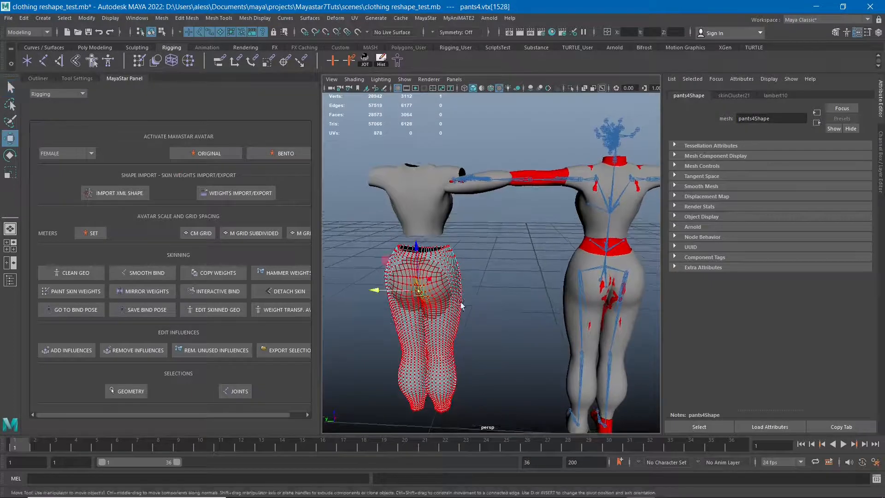
{"action": "left_click_drag", "start_coordinate": [430, 280], "coordinate": [430, 278]}
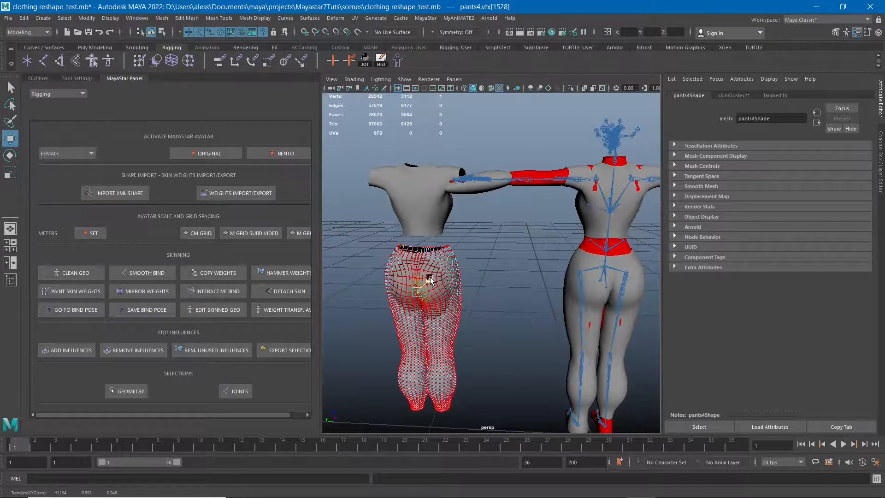
Step: Pull the back of both upper thighs of the pants copy outward with soft-selected vertices
{"action": "left_click_drag", "start_coordinate": [440, 325], "coordinate": [450, 307], "text": "alt"}
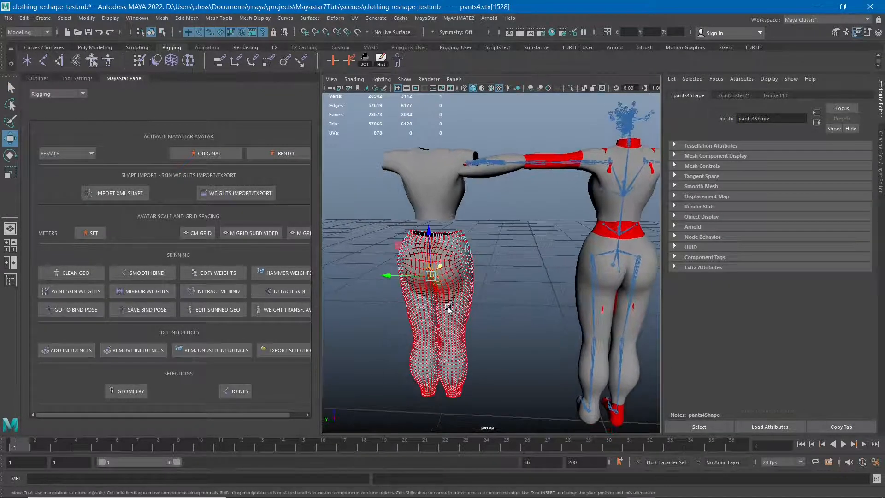
{"action": "left_click", "coordinate": [447, 308]}
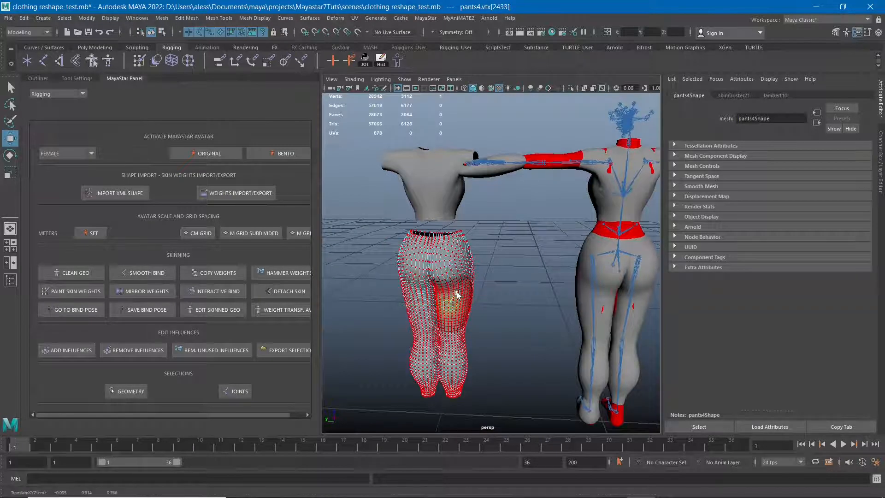
{"action": "left_click_drag", "start_coordinate": [457, 292], "coordinate": [455, 293]}
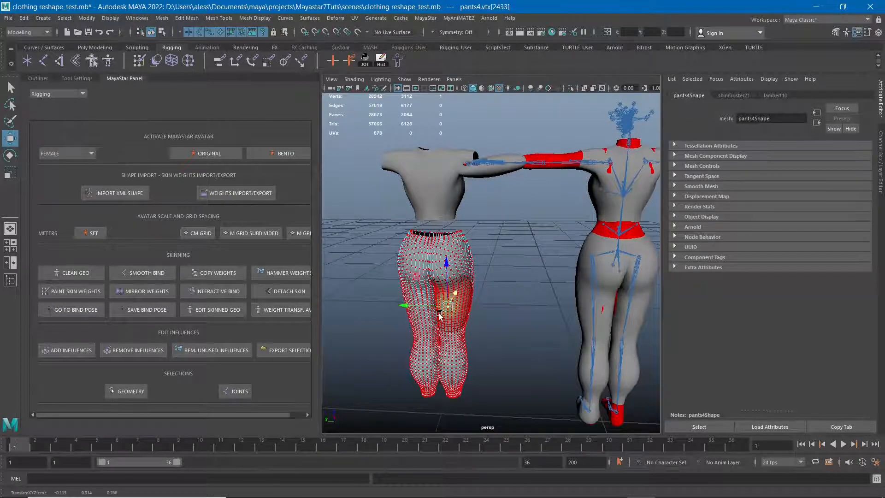
{"action": "left_click", "coordinate": [418, 303]}
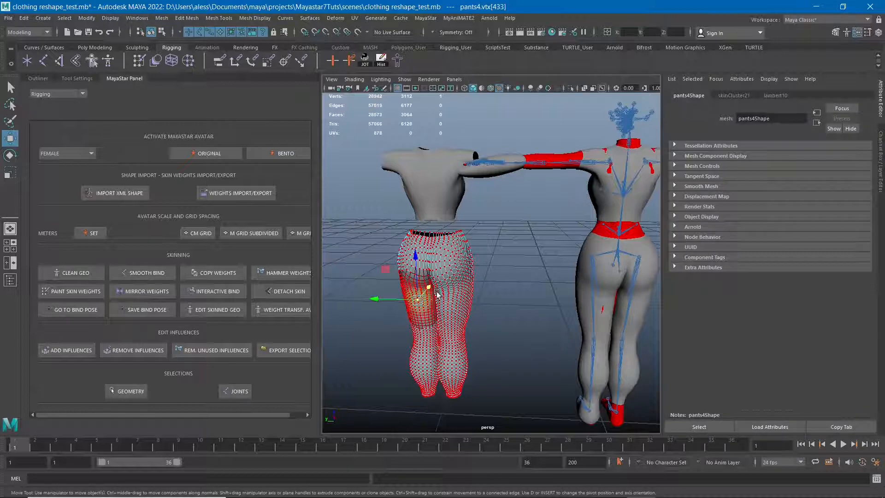
{"action": "middle_click_drag", "start_coordinate": [496, 291], "coordinate": [494, 291]}
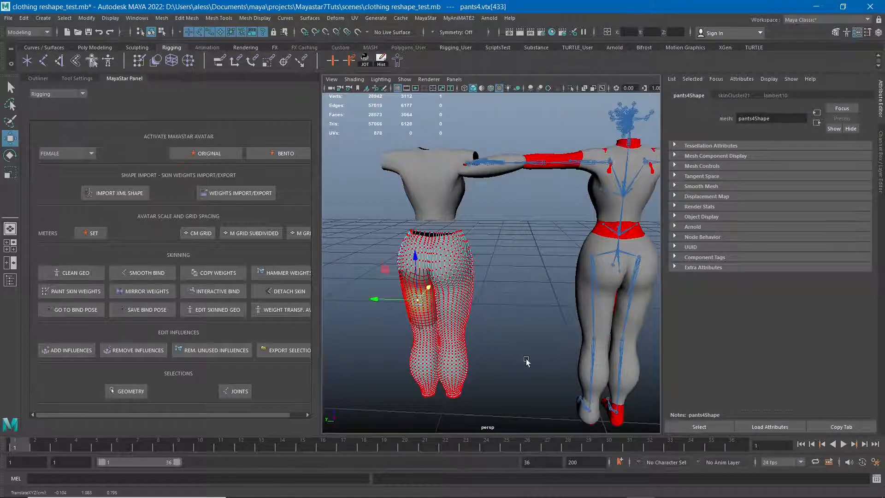
Step: Pull both sides of the shirt copy's upper back outward at vertex level, using a smaller soft-selection radius
{"action": "left_click_drag", "start_coordinate": [526, 359], "coordinate": [377, 241], "text": "alt"}
{"action": "left_click", "coordinate": [377, 241]}
{"action": "right_click_drag", "start_coordinate": [377, 240], "coordinate": [334, 233]}
{"action": "left_click_drag", "start_coordinate": [334, 233], "coordinate": [397, 218], "text": "alt"}
{"action": "left_click", "coordinate": [397, 218]}
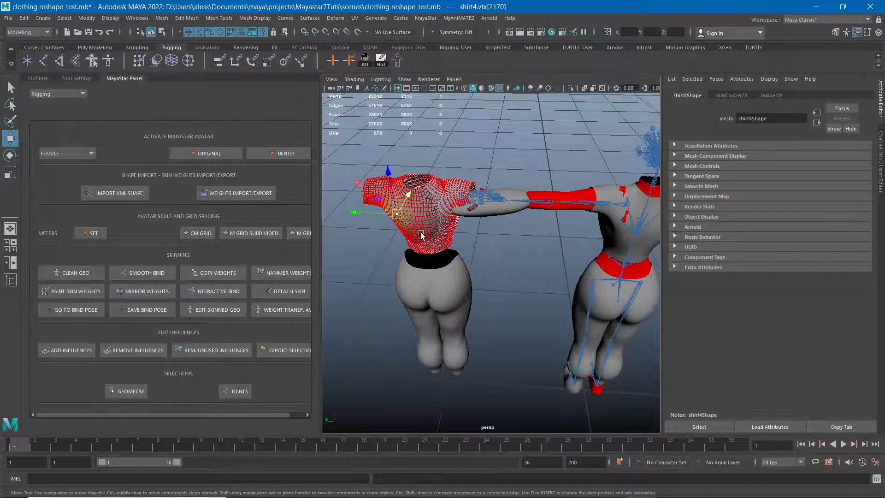
{"action": "left_click_drag", "start_coordinate": [434, 234], "coordinate": [448, 234]}
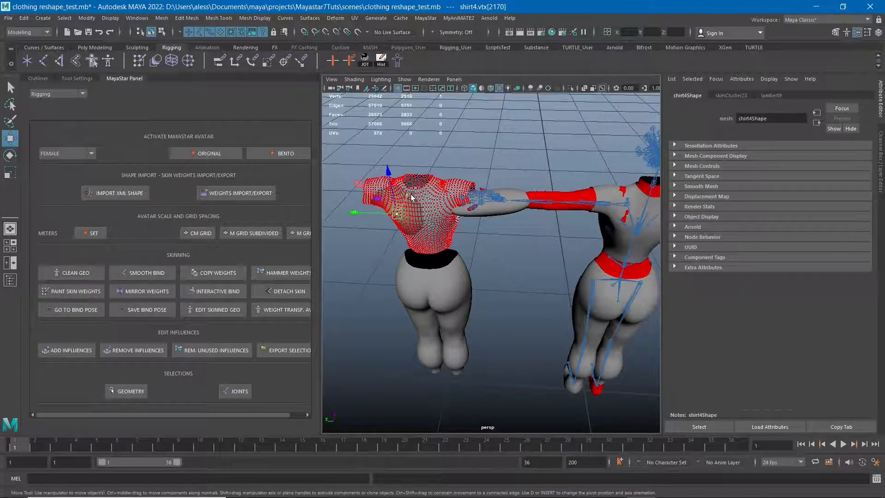
{"action": "left_click_drag", "start_coordinate": [411, 195], "coordinate": [411, 198]}
{"action": "left_click_drag", "start_coordinate": [527, 260], "coordinate": [468, 259], "text": "alt"}
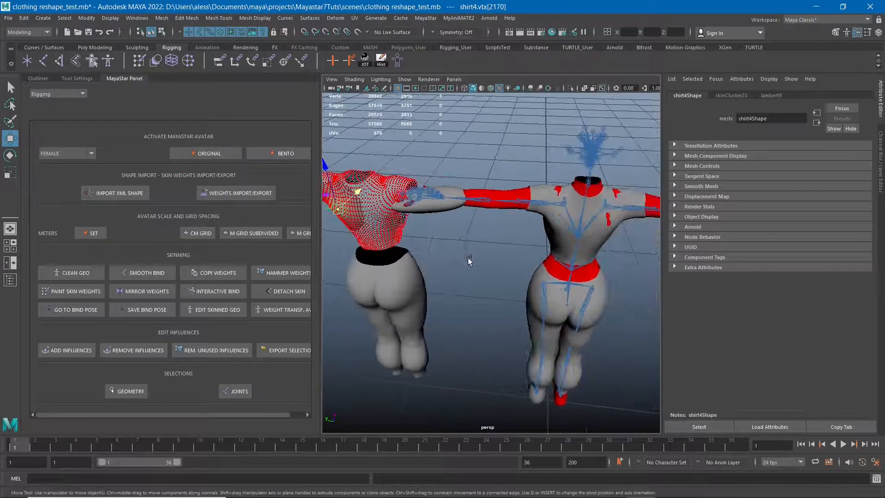
{"action": "left_click", "coordinate": [379, 207]}
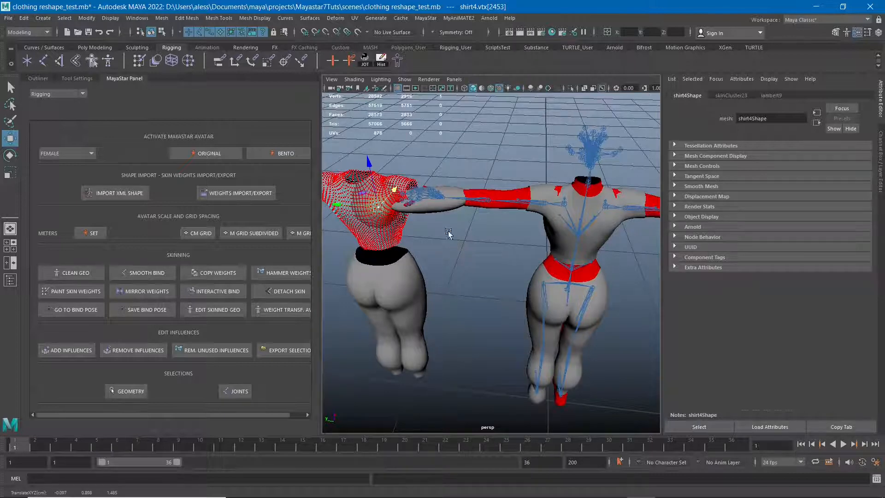
Step: Raise the top of the shirt copy's shoulder nearest the avatar with a soft-selected vertex
{"action": "left_click", "coordinate": [451, 137]}
{"action": "left_click", "coordinate": [384, 180]}
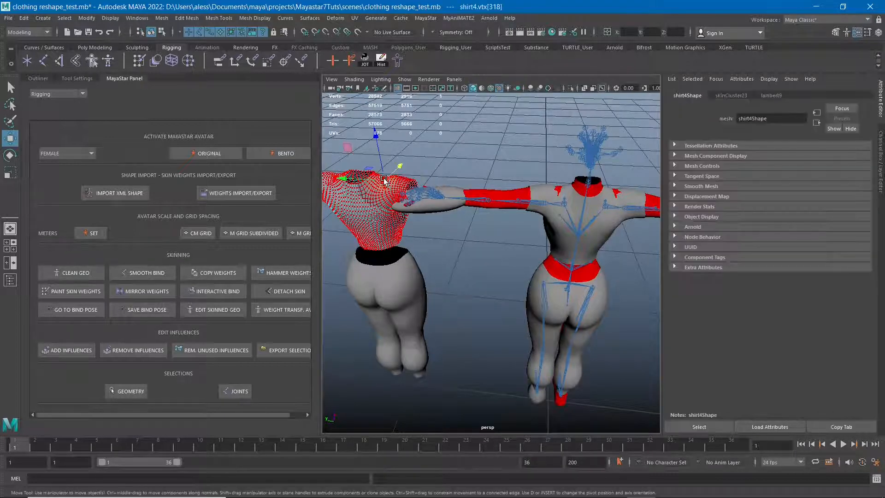
{"action": "left_click_drag", "start_coordinate": [378, 144], "coordinate": [378, 144]}
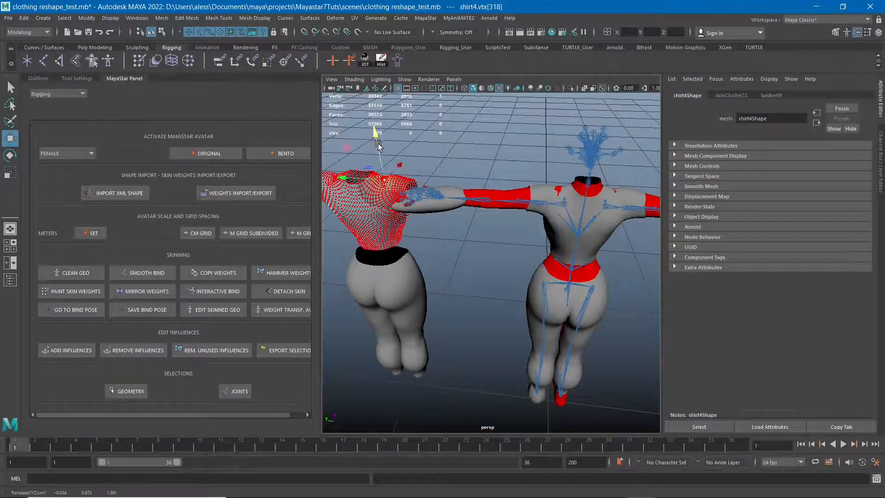
Step: Enlarge the viewport by collapsing the MayaStar tool area, and raise the shirt copy's shoulder farthest from the avatar
{"action": "left_click_drag", "start_coordinate": [392, 204], "coordinate": [417, 237], "text": "alt"}
{"action": "left_click_drag", "start_coordinate": [534, 308], "coordinate": [489, 287], "text": "alt"}
{"action": "mouse_move", "coordinate": [488, 287]}
{"action": "right_mouse_down", "text": "alt"}
{"action": "mouse_move", "coordinate": [548, 367]}
{"action": "mouse_move", "coordinate": [505, 285]}
{"action": "right_mouse_up", "text": "alt"}
{"action": "middle_click_drag", "start_coordinate": [453, 283], "coordinate": [544, 298], "text": "alt"}
{"action": "left_click_drag", "start_coordinate": [543, 298], "coordinate": [455, 246], "text": "alt"}
{"action": "left_click", "coordinate": [475, 240]}
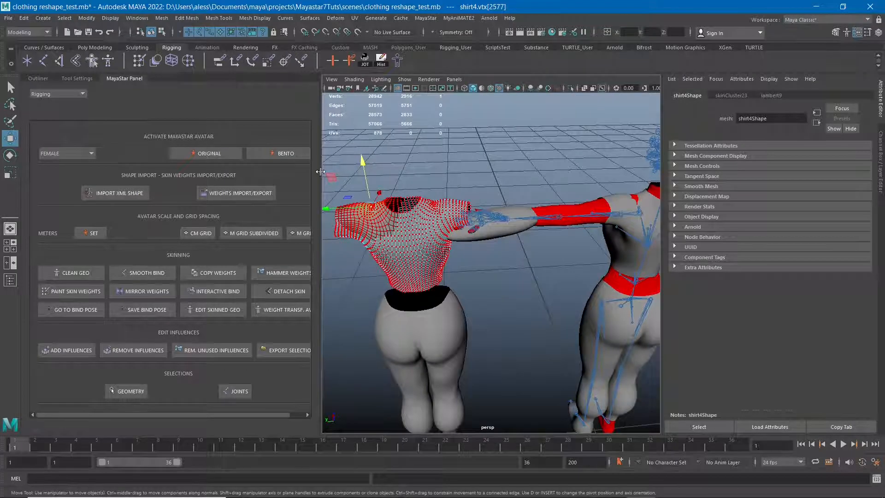
{"action": "left_click", "coordinate": [129, 79]}
{"action": "middle_click_drag", "start_coordinate": [175, 156], "coordinate": [158, 194], "text": "alt"}
{"action": "scroll", "coordinate": [163, 190], "scroll_direction": "down", "scroll_amount": 2}
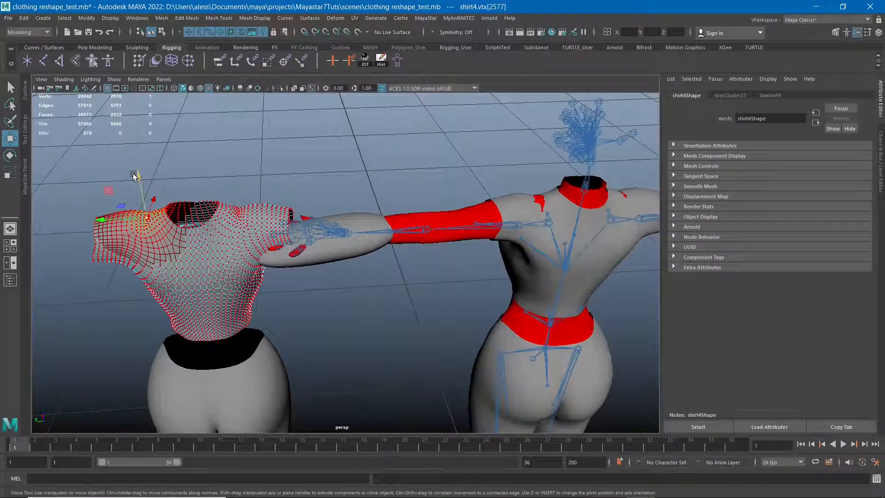
{"action": "left_click_drag", "start_coordinate": [135, 175], "coordinate": [140, 174]}
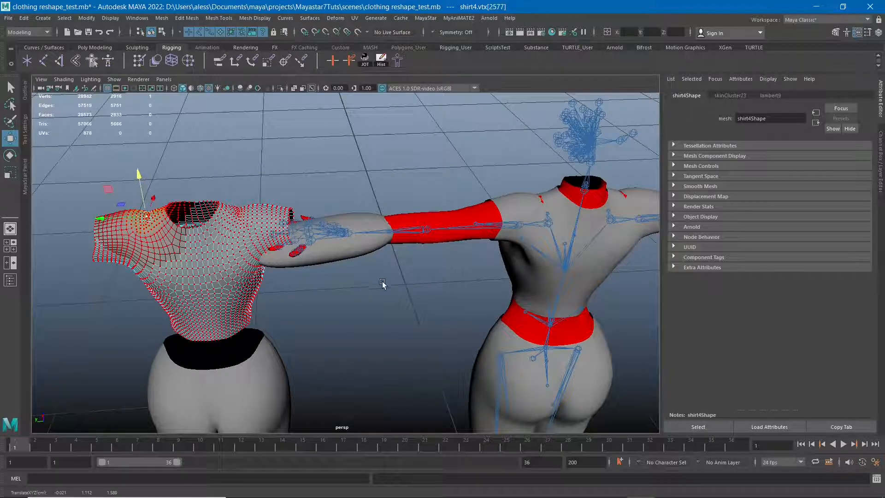
Step: Nudge a soft-selected vertex on the front of the shirt copy vertically, below the bust on the side farthest from the avatar
{"action": "left_click_drag", "start_coordinate": [376, 279], "coordinate": [566, 231], "text": "alt"}
{"action": "middle_click_drag", "start_coordinate": [400, 239], "coordinate": [369, 257], "text": "alt"}
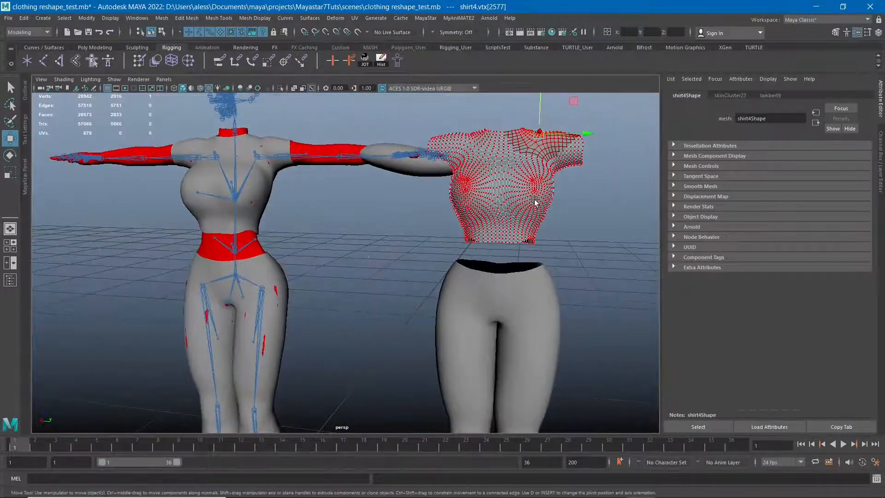
{"action": "middle_click_drag", "start_coordinate": [455, 296], "coordinate": [415, 253], "text": "alt"}
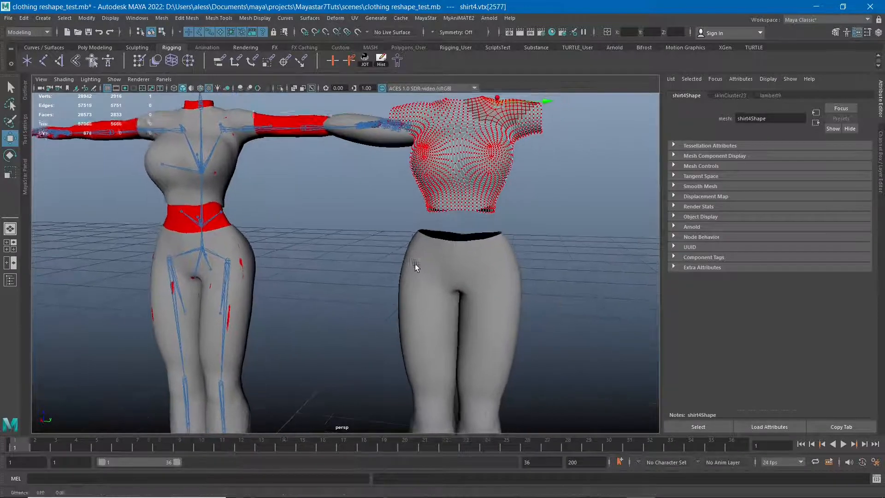
{"action": "left_click", "coordinate": [492, 168]}
{"action": "left_click_drag", "start_coordinate": [521, 213], "coordinate": [519, 224], "text": "alt"}
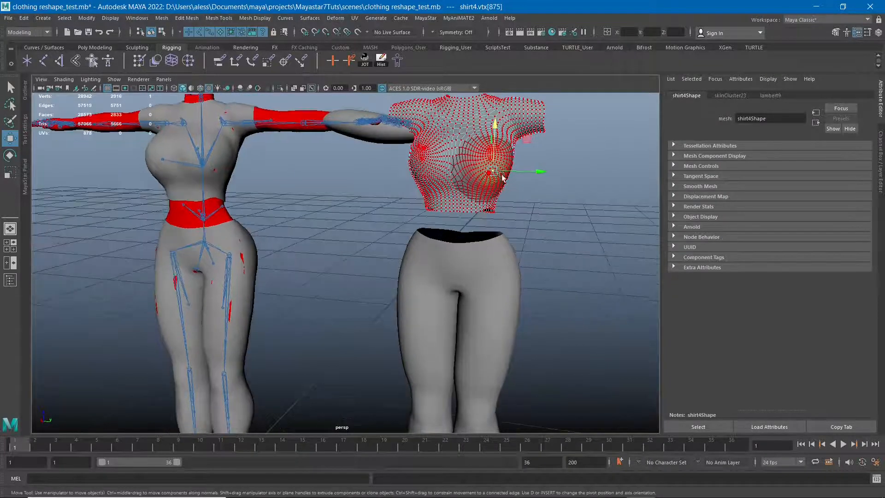
{"action": "left_click_drag", "start_coordinate": [493, 131], "coordinate": [492, 131]}
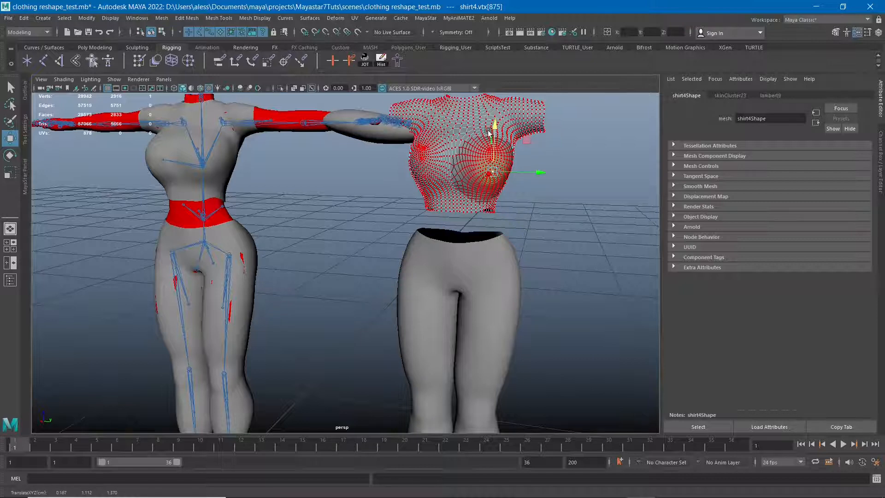
Step: Nudge the soft-selected vertex below the shirt copy's bust slightly sideways, on the side farthest from the avatar
{"action": "left_click_drag", "start_coordinate": [303, 213], "coordinate": [335, 212], "text": "alt"}
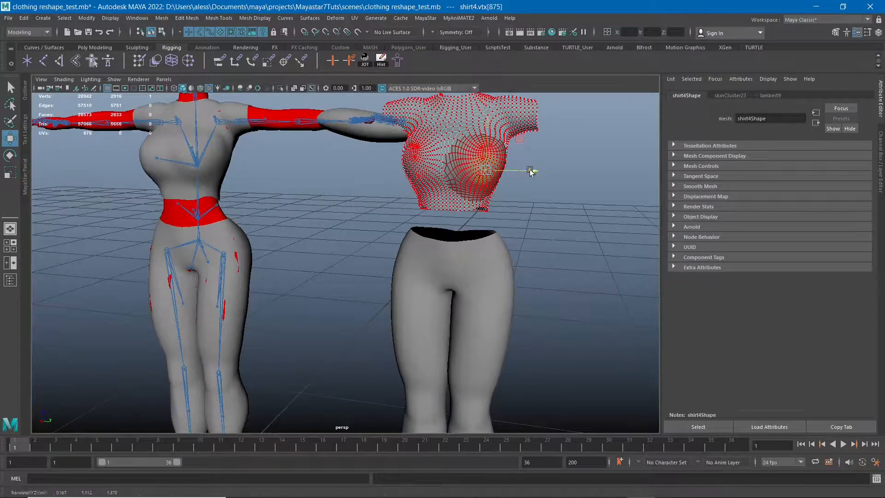
{"action": "left_click_drag", "start_coordinate": [530, 171], "coordinate": [530, 172]}
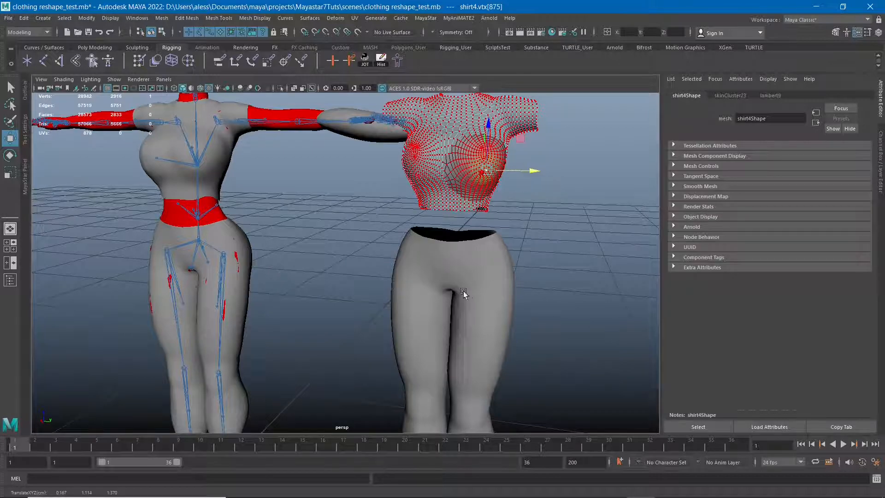
{"action": "middle_click_drag", "start_coordinate": [463, 291], "coordinate": [495, 249], "text": "alt"}
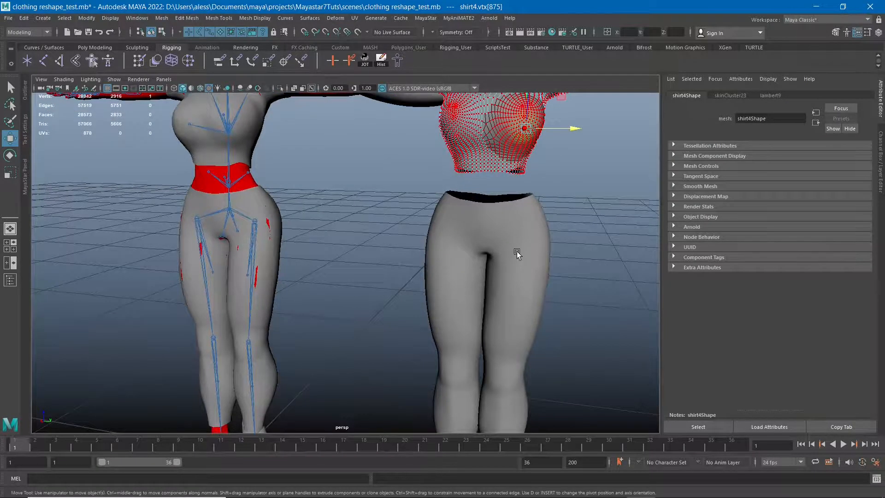
Step: Edit the pants copy at vertex level and pull its front hip outward with soft selection, on the side farthest from the avatar
{"action": "left_click", "coordinate": [518, 252]}
{"action": "left_click_drag", "start_coordinate": [520, 254], "coordinate": [547, 259], "text": "alt"}
{"action": "right_click_drag", "start_coordinate": [547, 259], "coordinate": [538, 255]}
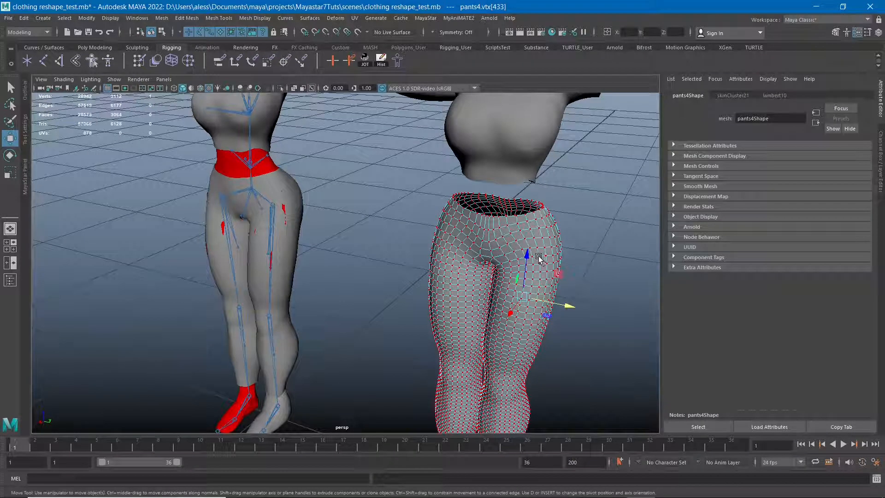
{"action": "left_click", "coordinate": [546, 249]}
{"action": "key", "text": "b"}
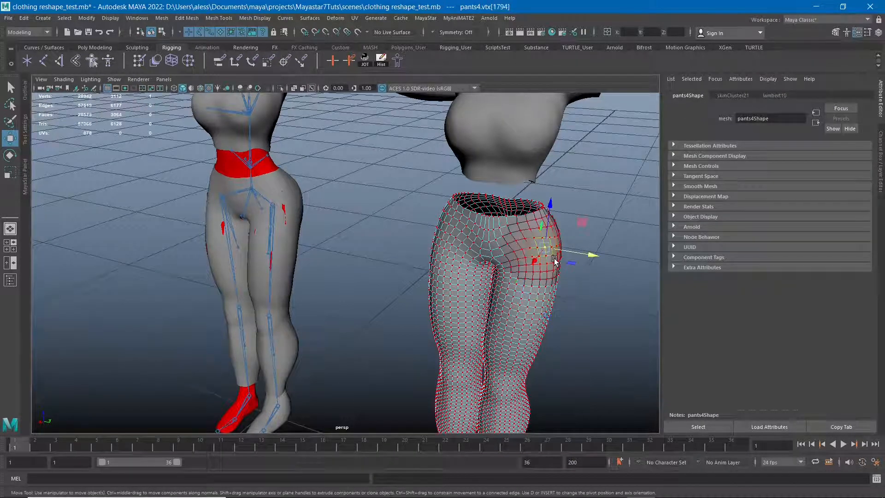
{"action": "left_click_drag", "start_coordinate": [571, 263], "coordinate": [571, 264]}
{"action": "middle_click_drag", "start_coordinate": [521, 309], "coordinate": [536, 302], "text": "alt"}
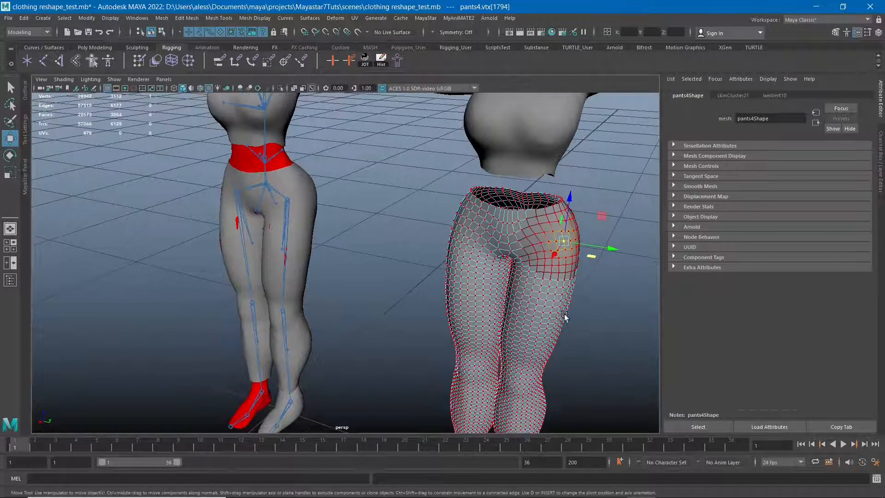
Step: Adjust soft-selected vertices on the outer thigh and front upper thigh of the pants copy's leg farthest from the avatar
{"action": "left_click", "coordinate": [549, 318]}
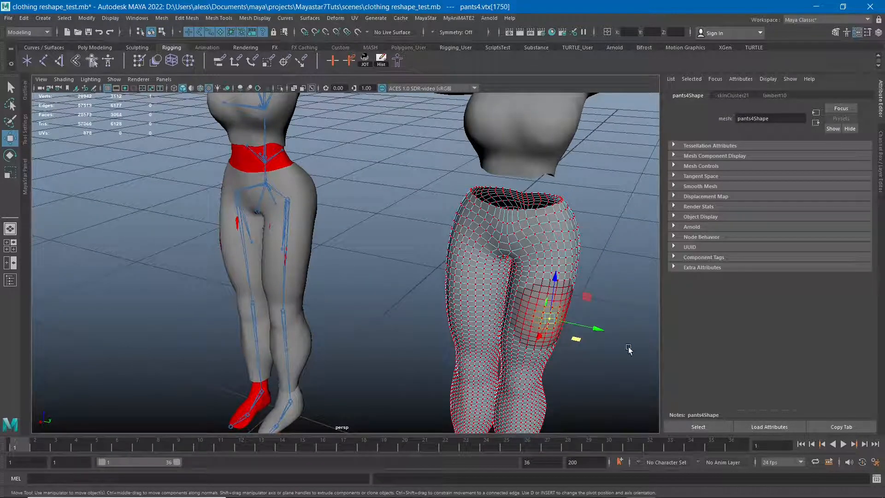
{"action": "left_click_drag", "start_coordinate": [628, 349], "coordinate": [542, 304], "text": "alt"}
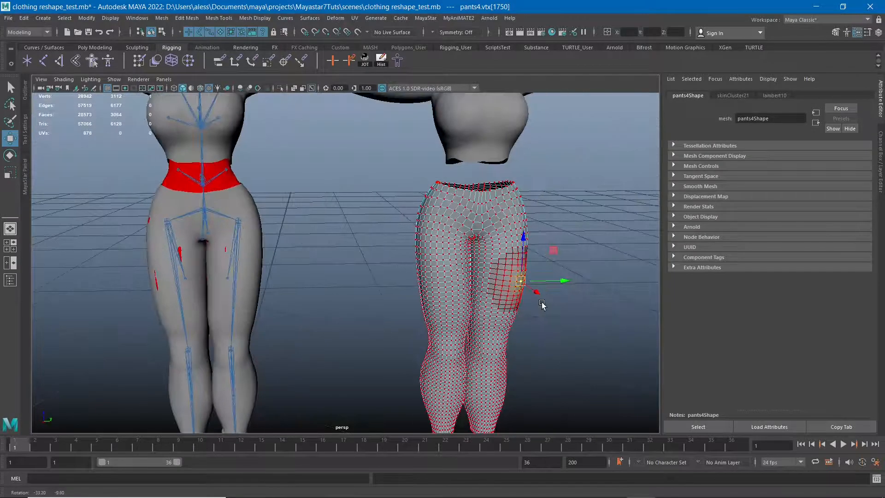
{"action": "left_click", "coordinate": [499, 253]}
{"action": "left_click_drag", "start_coordinate": [499, 253], "coordinate": [551, 312], "text": "alt"}
{"action": "middle_click", "coordinate": [550, 312]}
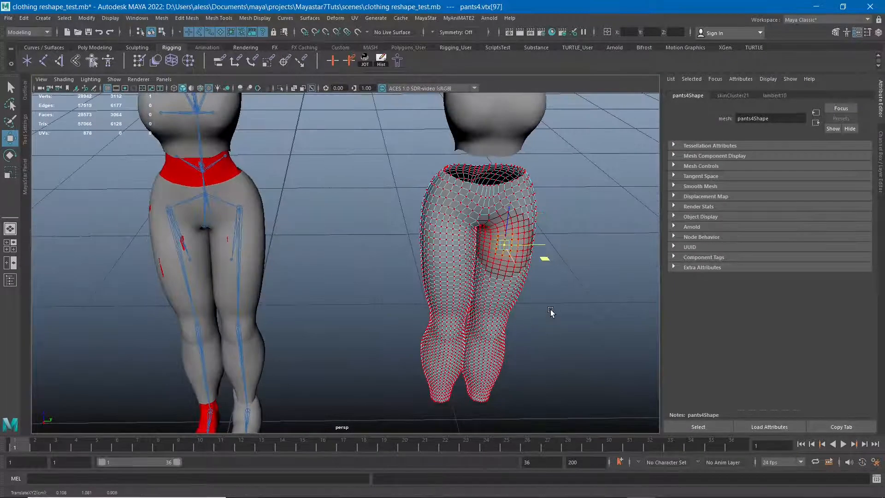
{"action": "middle_click_drag", "start_coordinate": [551, 312], "coordinate": [550, 313]}
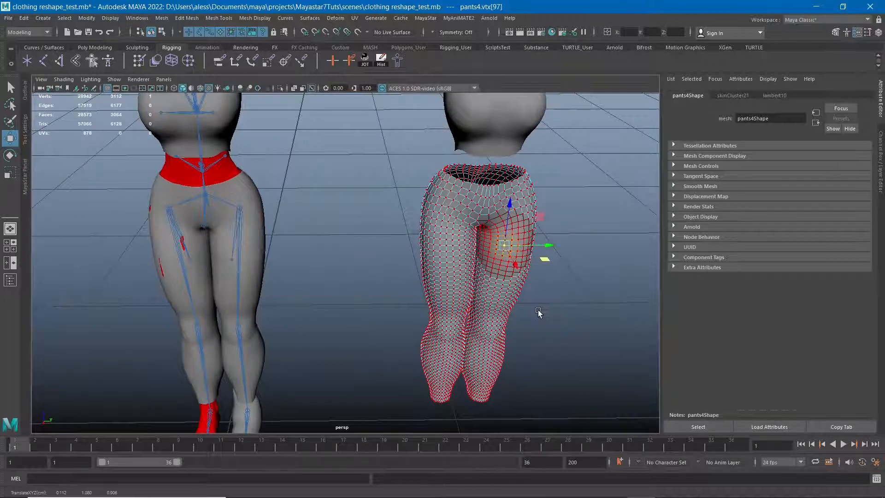
Step: Pull the front of the pants copy's upper thigh nearest the avatar outward with a soft-selected vertex
{"action": "left_click", "coordinate": [466, 242]}
{"action": "left_click", "coordinate": [584, 279]}
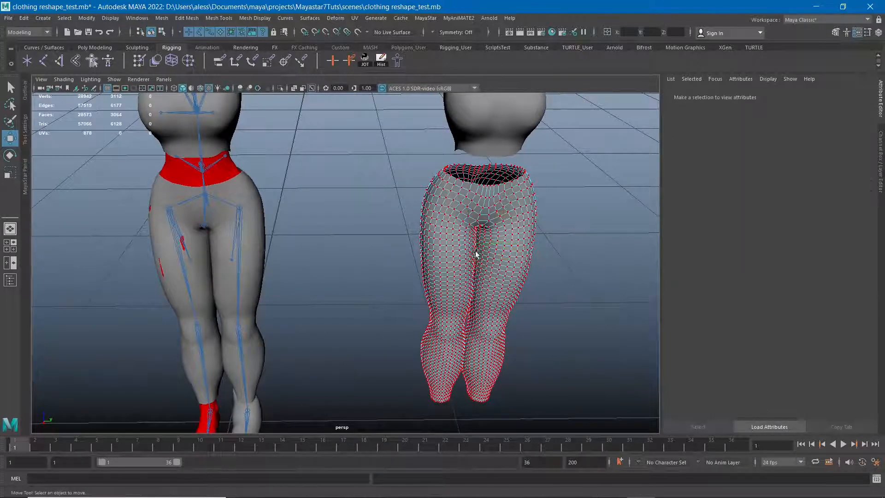
{"action": "left_click", "coordinate": [462, 243]}
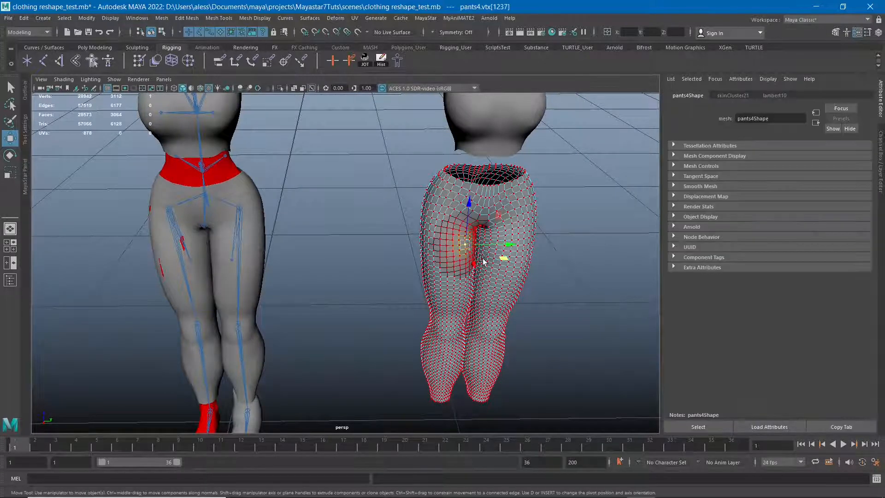
{"action": "middle_click_drag", "start_coordinate": [540, 303], "coordinate": [509, 288]}
{"action": "left_click", "coordinate": [540, 304]}
{"action": "left_click_drag", "start_coordinate": [509, 288], "coordinate": [449, 228], "text": "alt"}
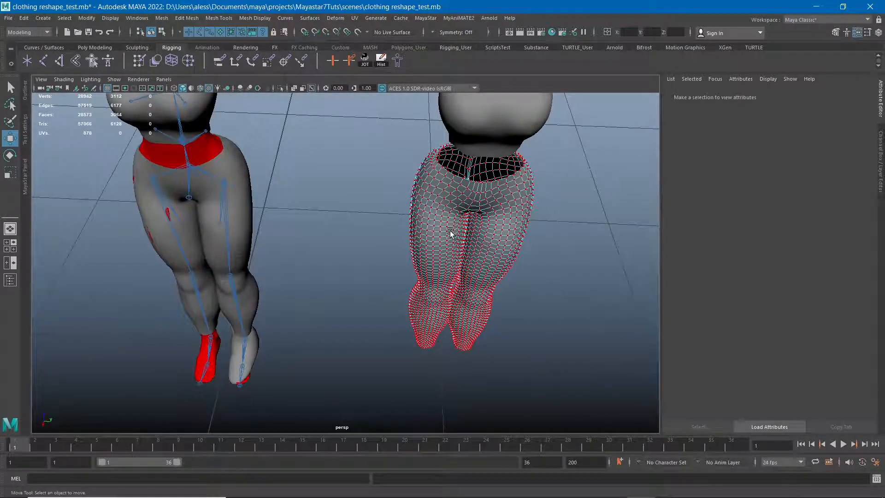
{"action": "left_click", "coordinate": [450, 230]}
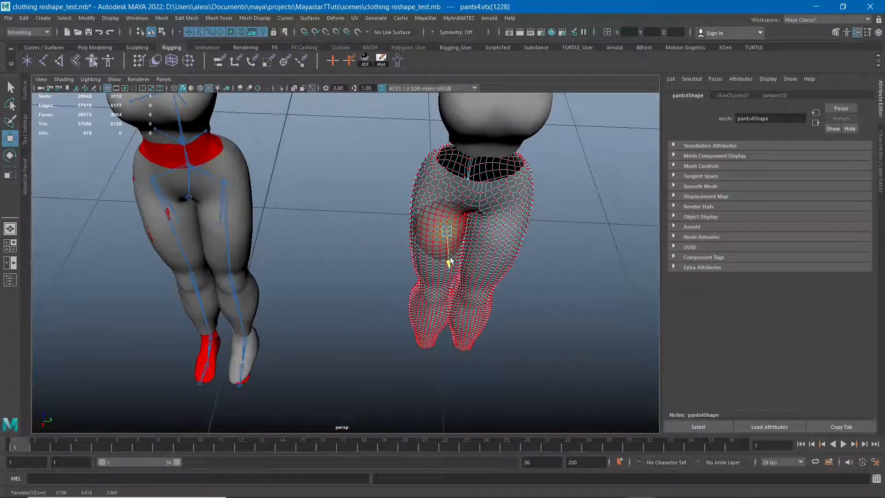
{"action": "left_click_drag", "start_coordinate": [453, 256], "coordinate": [341, 258]}
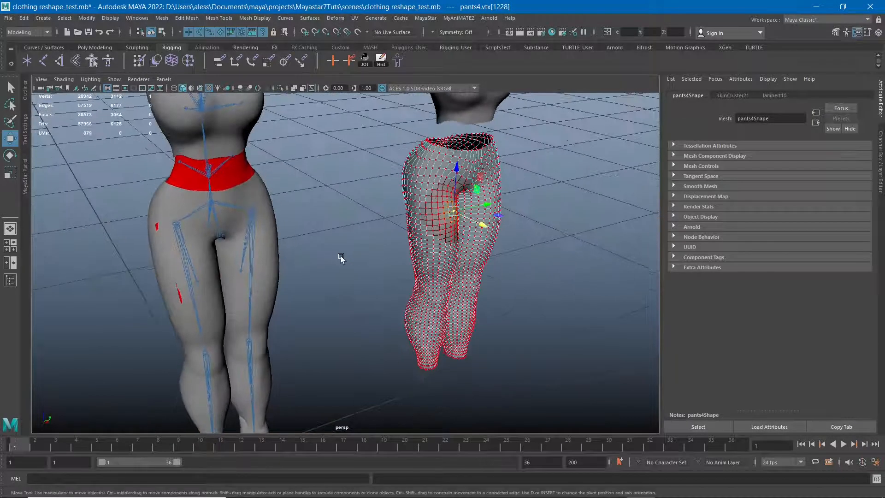
Step: Push the hip and the lower thigh of the pants copy's leg nearest the avatar outward with soft-selected vertices
{"action": "left_click", "coordinate": [426, 176]}
{"action": "left_click_drag", "start_coordinate": [426, 176], "coordinate": [469, 149], "text": "alt"}
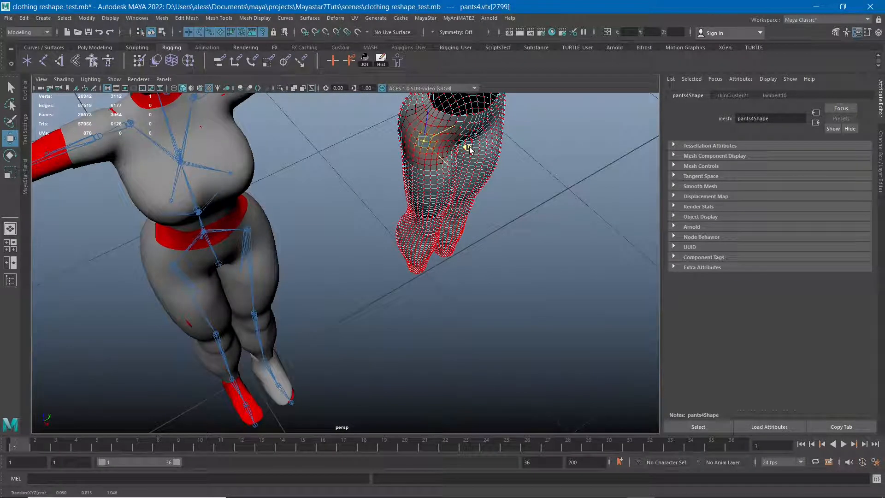
{"action": "left_click", "coordinate": [431, 198]}
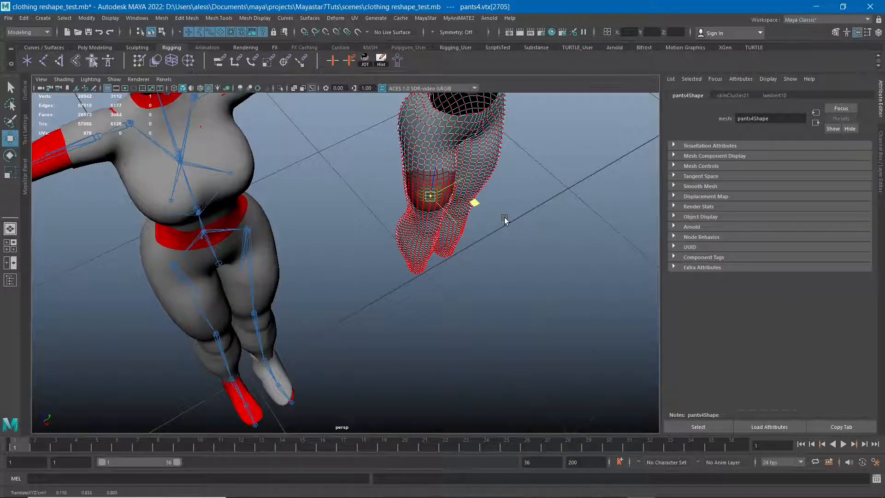
{"action": "left_click_drag", "start_coordinate": [504, 218], "coordinate": [412, 283], "text": "alt"}
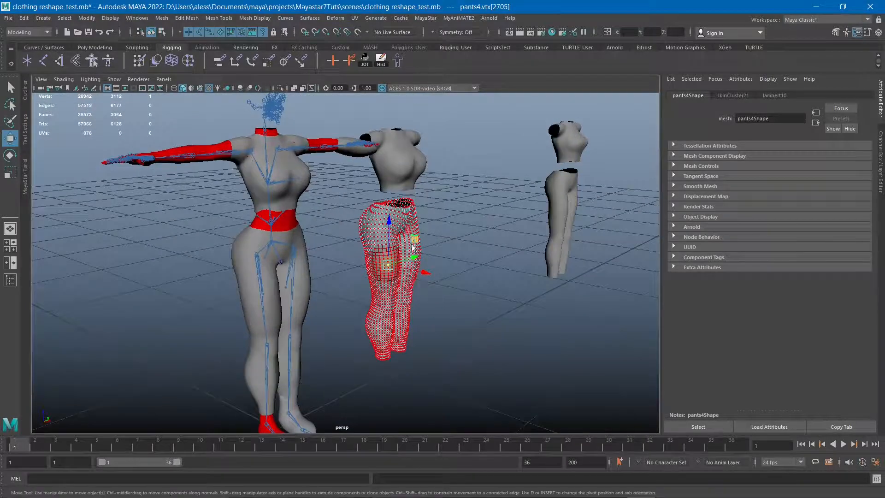
Step: Examine the avatar's clothing from several angles for remaining body poke-through
{"action": "left_click", "coordinate": [493, 305]}
{"action": "mouse_move", "coordinate": [492, 305]}
{"action": "left_mouse_down", "text": "alt"}
{"action": "mouse_move", "coordinate": [422, 301]}
{"action": "mouse_move", "coordinate": [461, 306]}
{"action": "mouse_move", "coordinate": [399, 275]}
{"action": "mouse_move", "coordinate": [431, 261]}
{"action": "left_mouse_up", "text": "alt"}
{"action": "scroll", "coordinate": [339, 300], "scroll_direction": "up", "scroll_amount": 6}
{"action": "left_click_drag", "start_coordinate": [366, 294], "coordinate": [389, 209], "text": "alt"}
{"action": "left_click_drag", "start_coordinate": [441, 245], "coordinate": [354, 255], "text": "alt"}
{"action": "scroll", "coordinate": [461, 276], "scroll_direction": "down", "scroll_amount": 5}
{"action": "scroll", "coordinate": [450, 290], "scroll_direction": "down", "scroll_amount": 4}
{"action": "middle_click_drag", "start_coordinate": [415, 293], "coordinate": [393, 294], "text": "alt"}
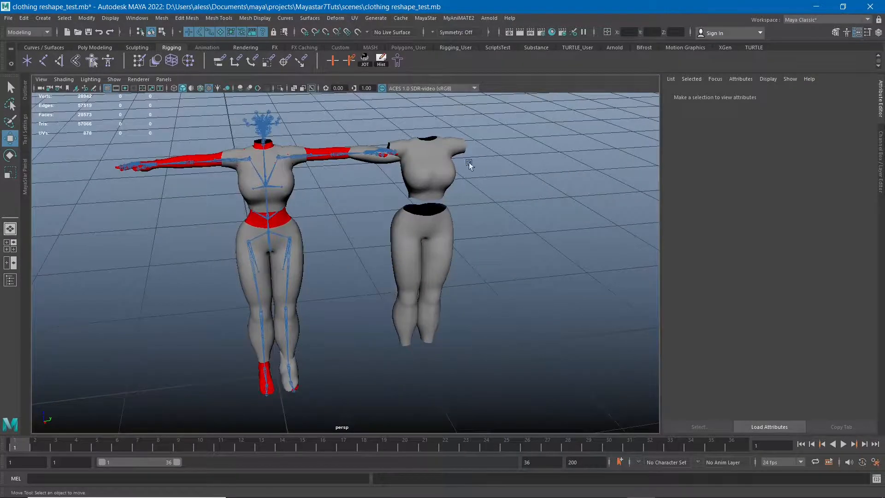
Step: Delete the edited linked copies of the shirt and pants
{"action": "left_click_drag", "start_coordinate": [480, 140], "coordinate": [452, 259]}
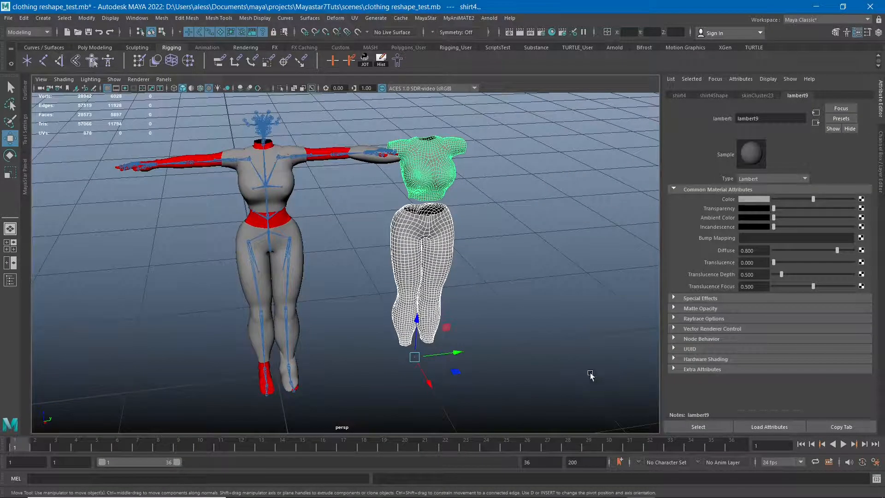
{"action": "key", "text": "Delete"}
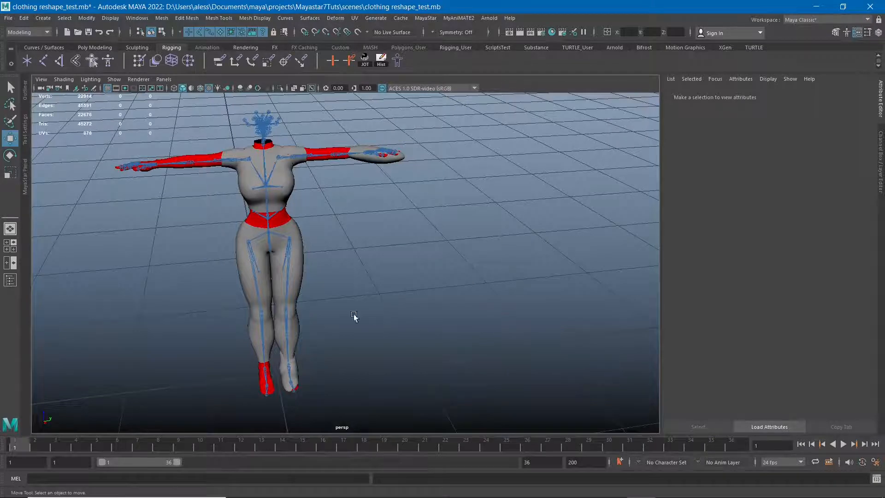
Step: Select all bound items on the avatar together: the pants, the shirt, and the hand and foot meshes
{"action": "middle_click_drag", "start_coordinate": [354, 314], "coordinate": [398, 325], "text": "alt"}
{"action": "left_click_drag", "start_coordinate": [398, 324], "coordinate": [298, 283], "text": "alt"}
{"action": "middle_click_drag", "start_coordinate": [298, 283], "coordinate": [354, 242], "text": "alt"}
{"action": "right_click_drag", "start_coordinate": [354, 243], "coordinate": [413, 297], "text": "alt"}
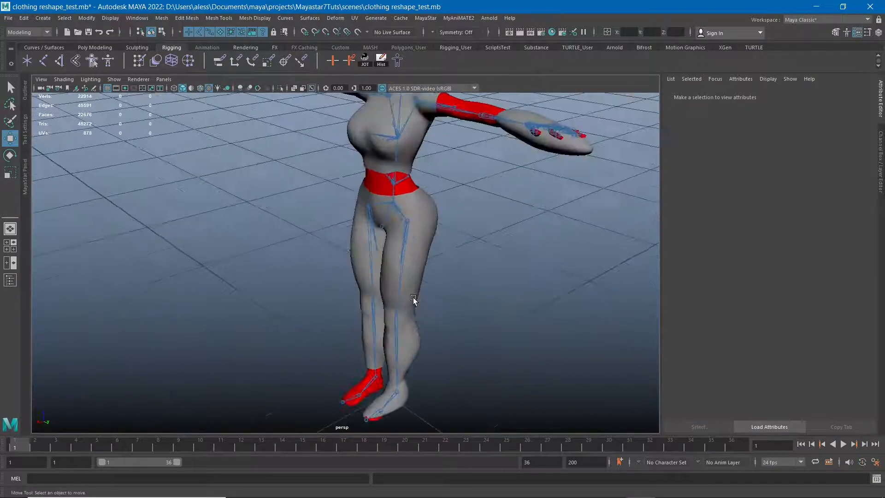
{"action": "left_click_drag", "start_coordinate": [413, 297], "coordinate": [474, 253], "text": "alt"}
{"action": "left_click", "coordinate": [396, 211]}
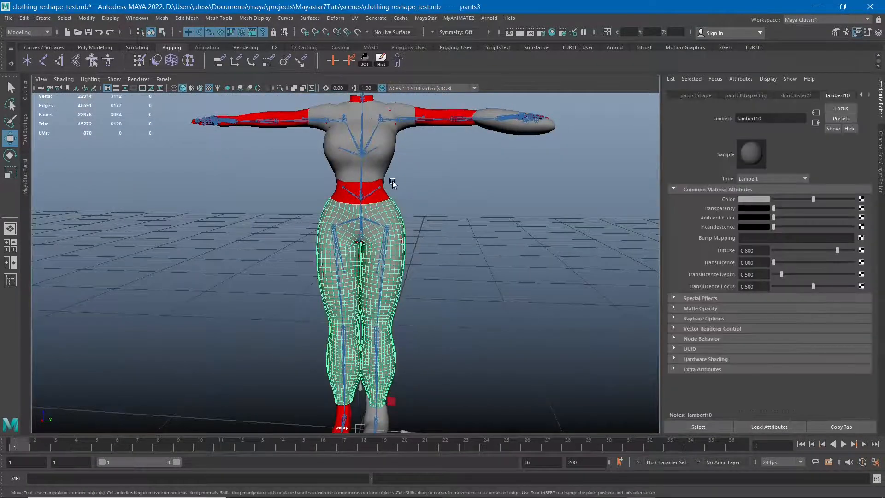
{"action": "left_click", "coordinate": [379, 166], "text": "shift"}
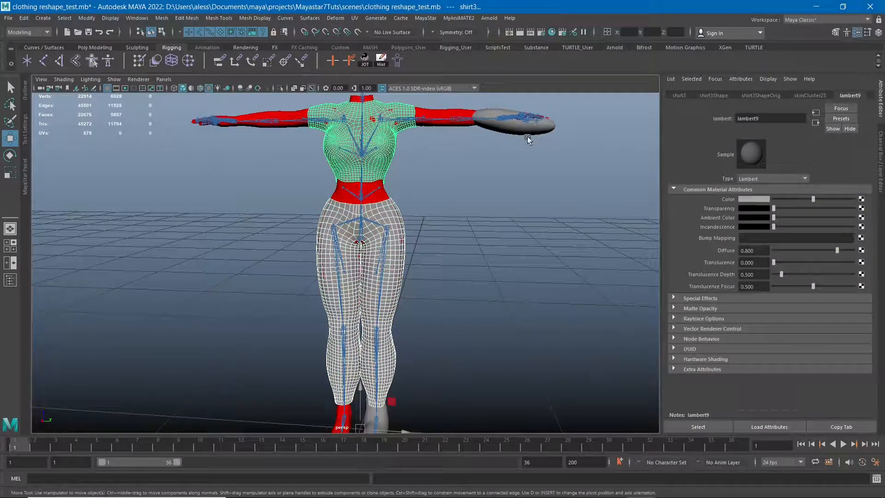
{"action": "middle_click_drag", "start_coordinate": [489, 276], "coordinate": [468, 219], "text": "alt"}
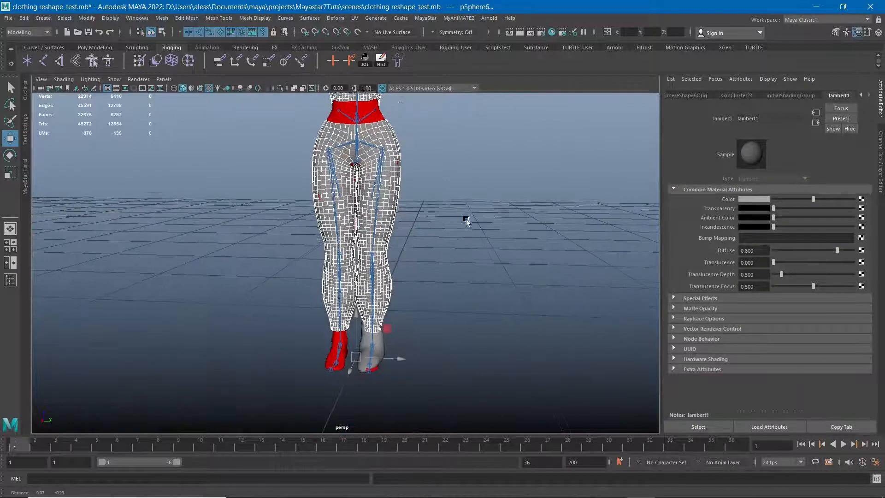
{"action": "left_click", "coordinate": [381, 342]}
{"action": "key", "text": "a"}
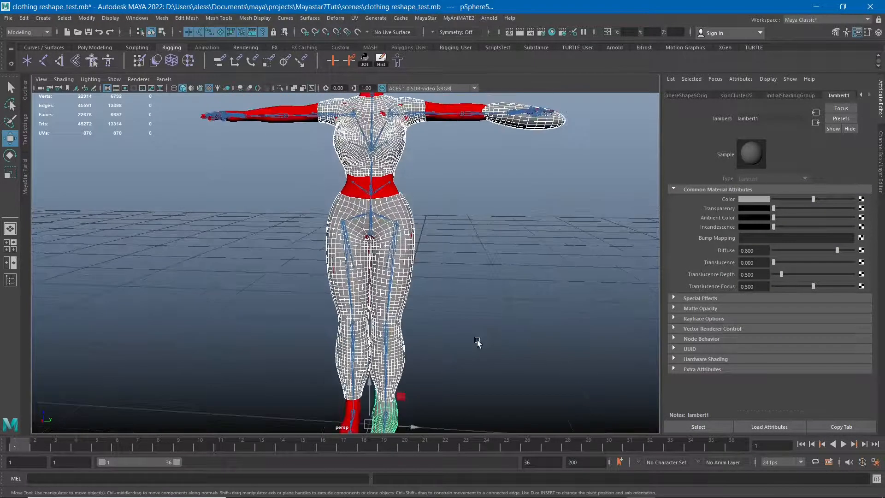
Step: Bring back the MayaStar rigging tools, then run Clean Geo and Smooth Bind on the selected items
{"action": "left_click", "coordinate": [25, 184]}
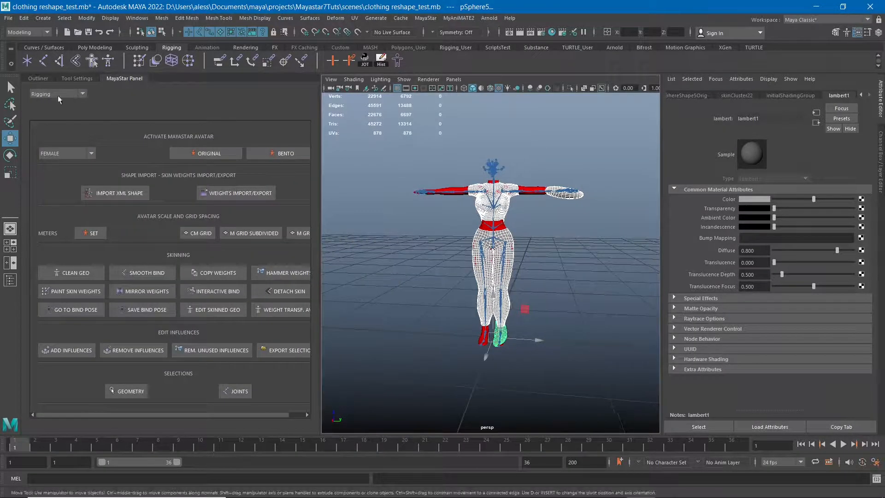
{"action": "left_click_drag", "start_coordinate": [415, 200], "coordinate": [494, 230], "text": "alt"}
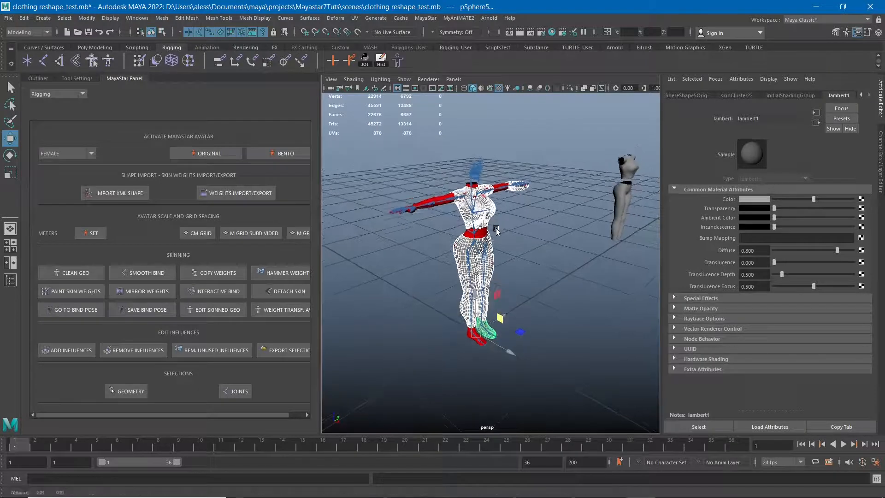
{"action": "scroll", "coordinate": [494, 229], "scroll_direction": "up", "scroll_amount": 3}
{"action": "scroll", "coordinate": [496, 230], "scroll_direction": "up", "scroll_amount": 2}
{"action": "middle_click_drag", "start_coordinate": [496, 231], "coordinate": [509, 245], "text": "alt"}
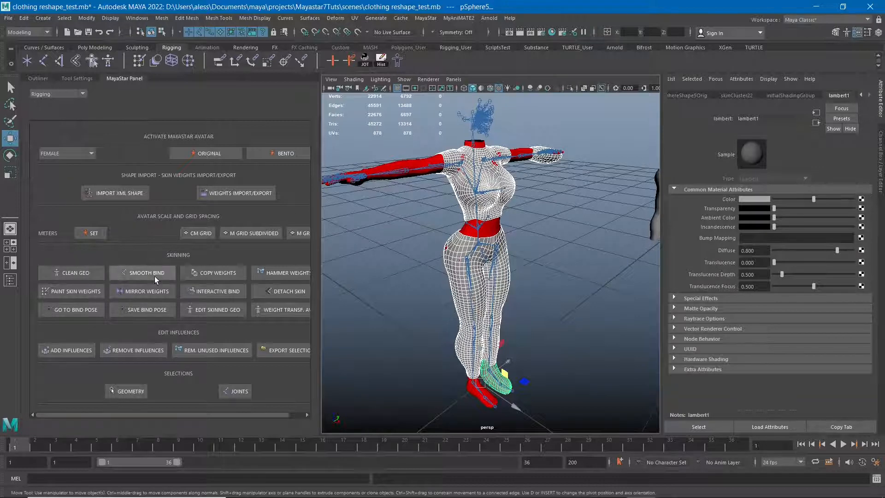
{"action": "left_click", "coordinate": [88, 273]}
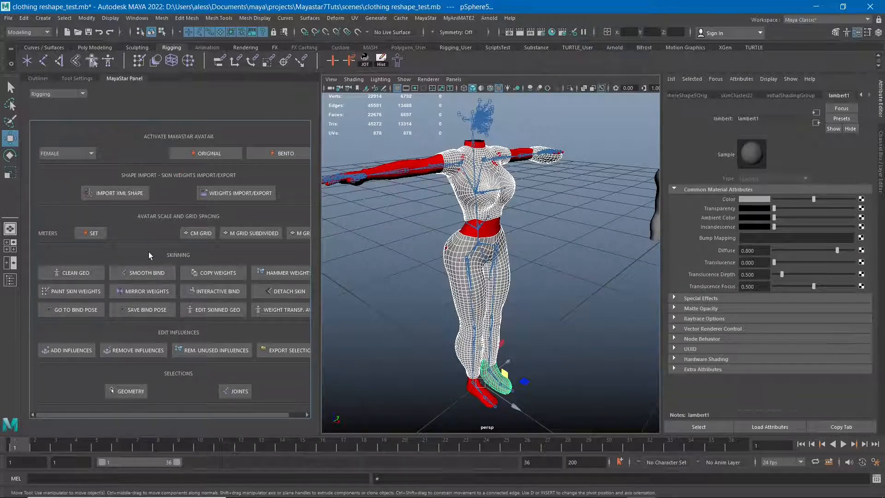
{"action": "left_click", "coordinate": [151, 268]}
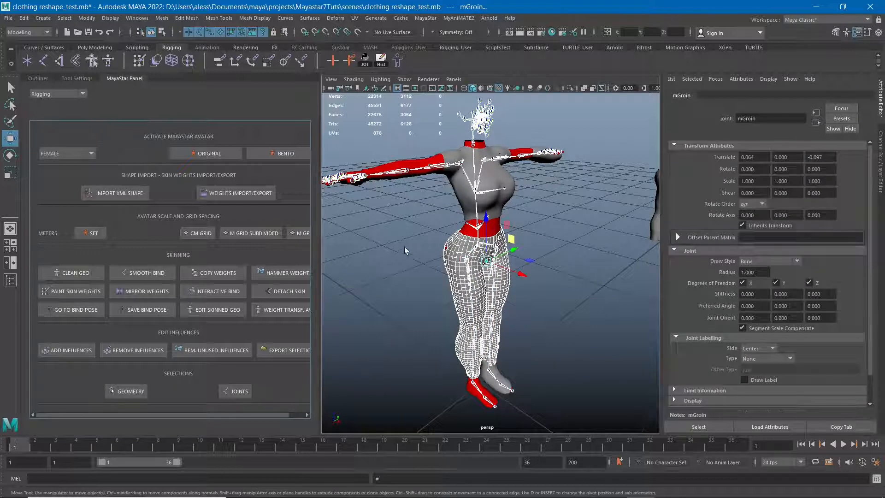
Step: Test the clothing's deformation by rotating the mChest joint, and undo the rotation
{"action": "left_click", "coordinate": [481, 186]}
{"action": "key", "text": "e"}
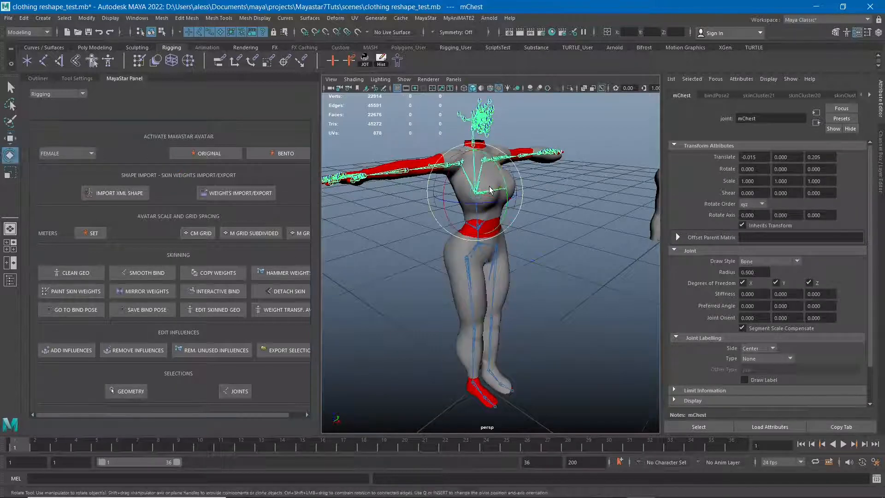
{"action": "left_click_drag", "start_coordinate": [490, 169], "coordinate": [476, 267]}
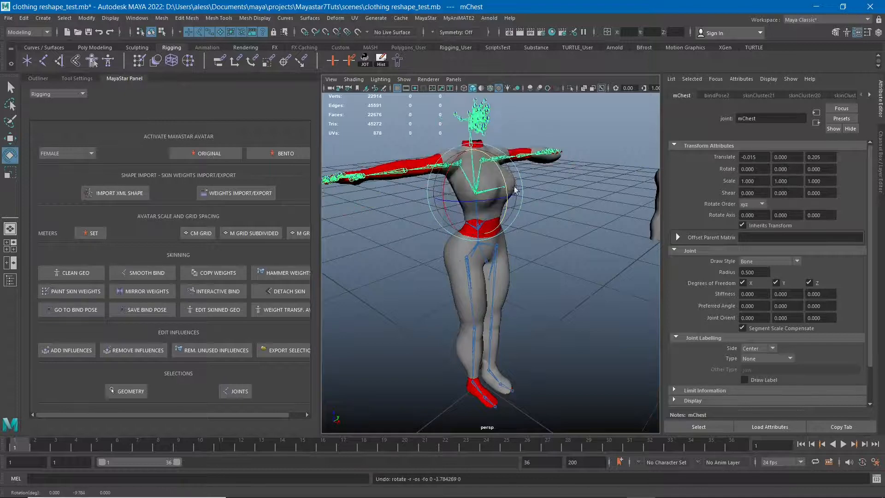
{"action": "key", "text": "ctrl+z"}
Step: Test the leg deformation by rotating the mHipRight joint about 30 degrees around Y, inspect the legs, and undo the rotation
{"action": "left_click", "coordinate": [470, 276]}
{"action": "left_click_drag", "start_coordinate": [492, 237], "coordinate": [533, 295]}
{"action": "middle_click_drag", "start_coordinate": [533, 294], "coordinate": [505, 224], "text": "alt"}
{"action": "right_click_drag", "start_coordinate": [506, 224], "coordinate": [554, 318], "text": "alt"}
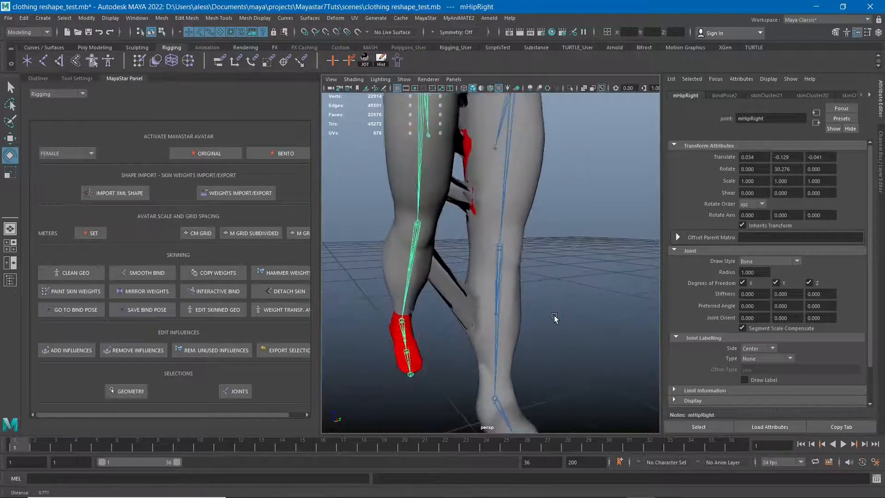
{"action": "left_click_drag", "start_coordinate": [555, 318], "coordinate": [475, 247], "text": "alt"}
{"action": "key", "text": "ctrl+z"}
{"action": "right_click_drag", "start_coordinate": [574, 279], "coordinate": [457, 300], "text": "alt"}
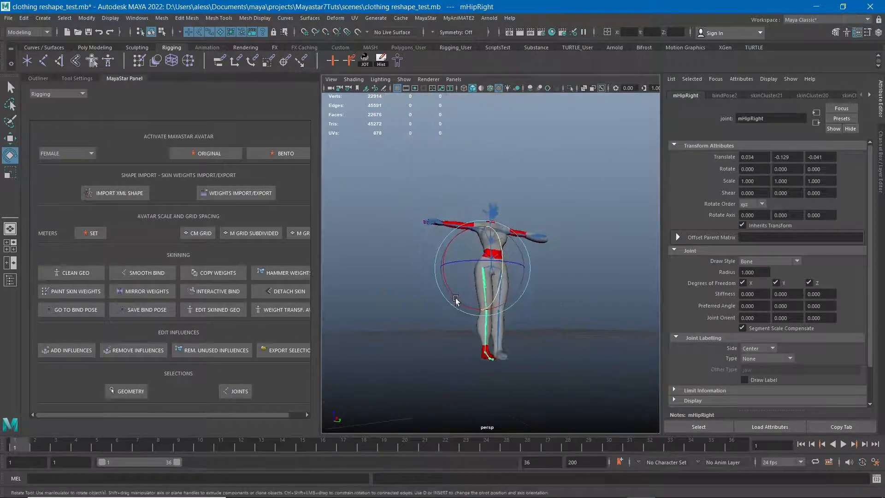
Step: Copy the skin weights from the devkit body to the pants, shirt, hand and foot meshes with MayaStar's Copy Weights
{"action": "left_click_drag", "start_coordinate": [457, 300], "coordinate": [512, 281], "text": "alt"}
{"action": "scroll", "coordinate": [537, 294], "scroll_direction": "up", "scroll_amount": 4}
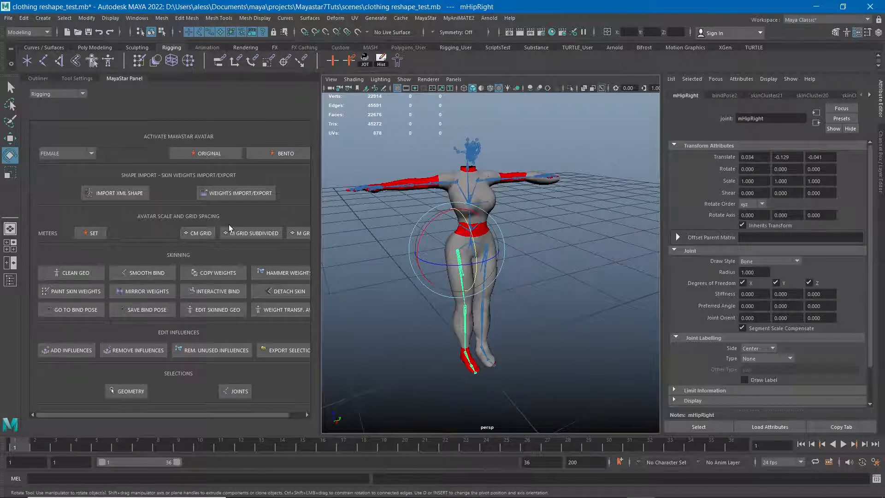
{"action": "left_click_drag", "start_coordinate": [405, 242], "coordinate": [437, 251], "text": "alt"}
{"action": "right_click_drag", "start_coordinate": [437, 251], "coordinate": [579, 277], "text": "alt"}
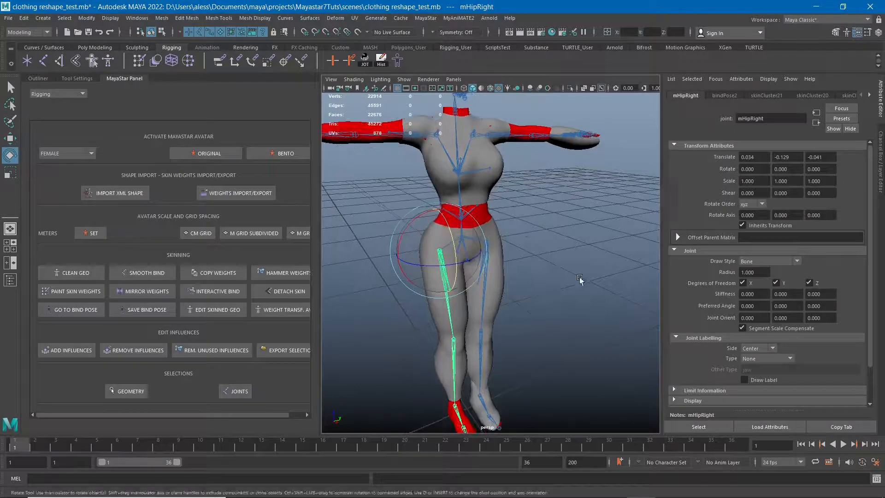
{"action": "left_click", "coordinate": [579, 278]}
{"action": "left_click", "coordinate": [488, 212]}
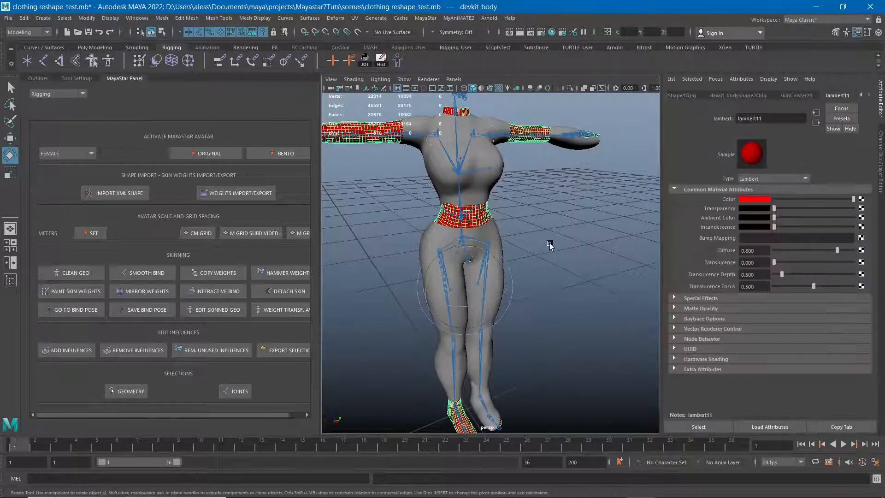
{"action": "key", "text": "q"}
{"action": "left_click", "coordinate": [496, 245]}
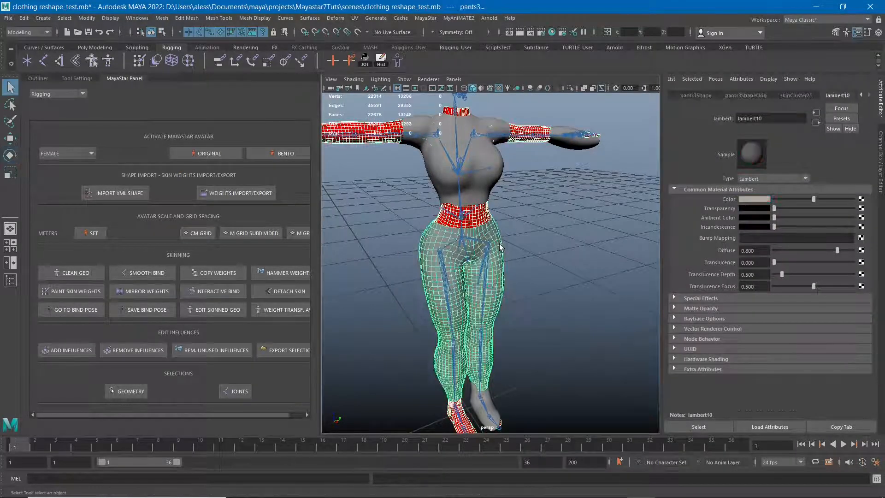
{"action": "left_click", "coordinate": [564, 144], "text": "shift"}
{"action": "left_click", "coordinate": [493, 156], "text": "shift"}
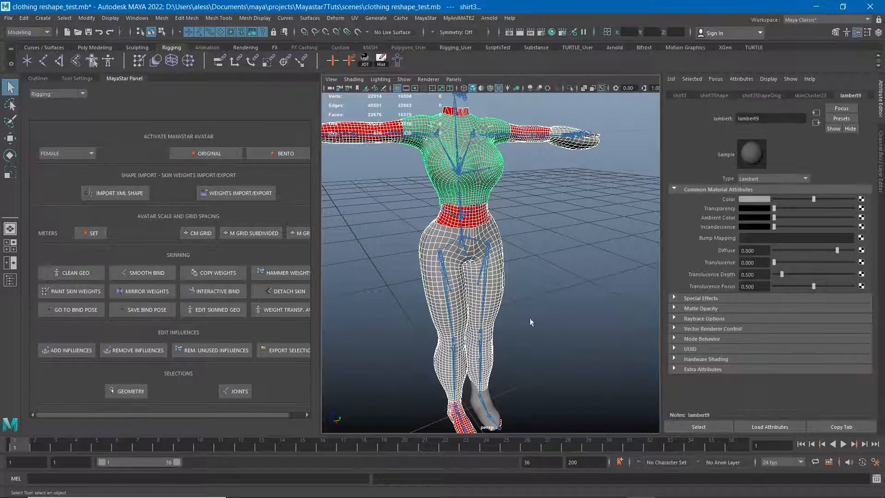
{"action": "left_click", "coordinate": [491, 399], "text": "shift"}
{"action": "left_click_drag", "start_coordinate": [501, 368], "coordinate": [525, 331], "text": "alt"}
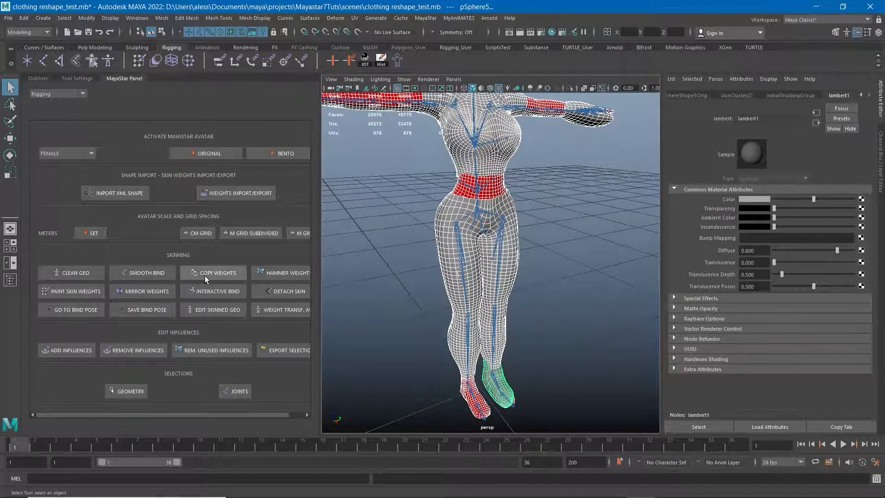
{"action": "left_click", "coordinate": [219, 272]}
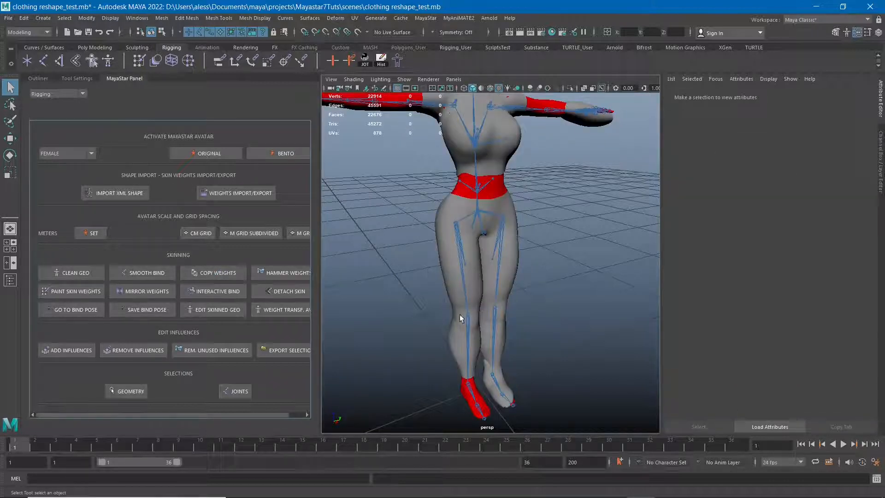
Step: Retest the leg deformation by rotating the mHipRight joint about 32 degrees around Y, undo the rotation, and inspect the inner legs
{"action": "left_click", "coordinate": [458, 265]}
{"action": "key", "text": "e"}
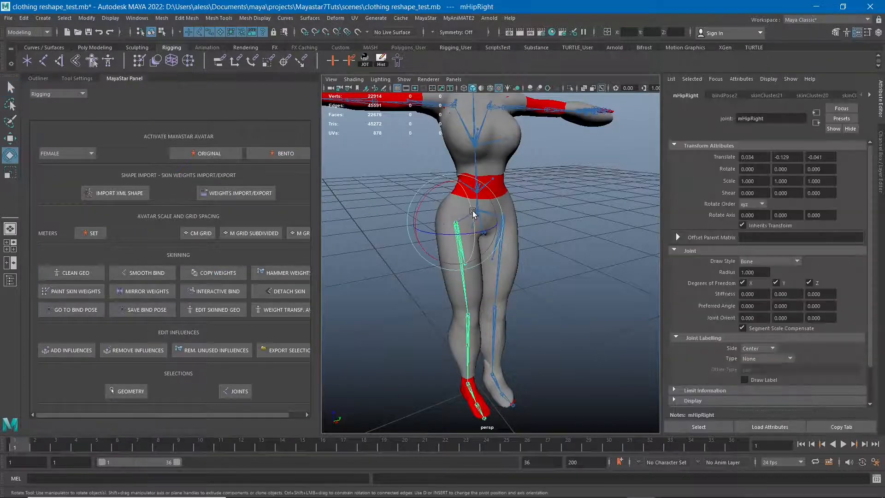
{"action": "left_click_drag", "start_coordinate": [472, 212], "coordinate": [484, 236]}
{"action": "key", "text": "ctrl+z"}
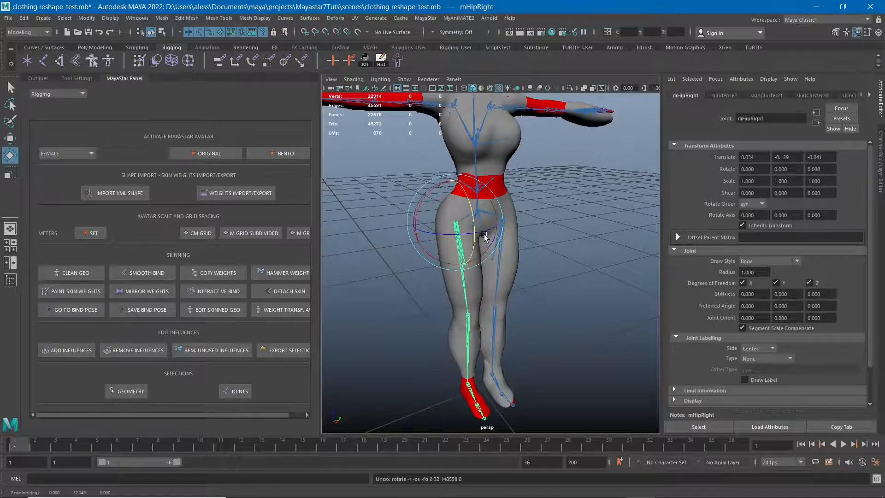
{"action": "left_click_drag", "start_coordinate": [543, 316], "coordinate": [511, 309], "text": "alt"}
{"action": "middle_click_drag", "start_coordinate": [511, 310], "coordinate": [493, 264], "text": "alt"}
{"action": "scroll", "coordinate": [493, 265], "scroll_direction": "up", "scroll_amount": 2}
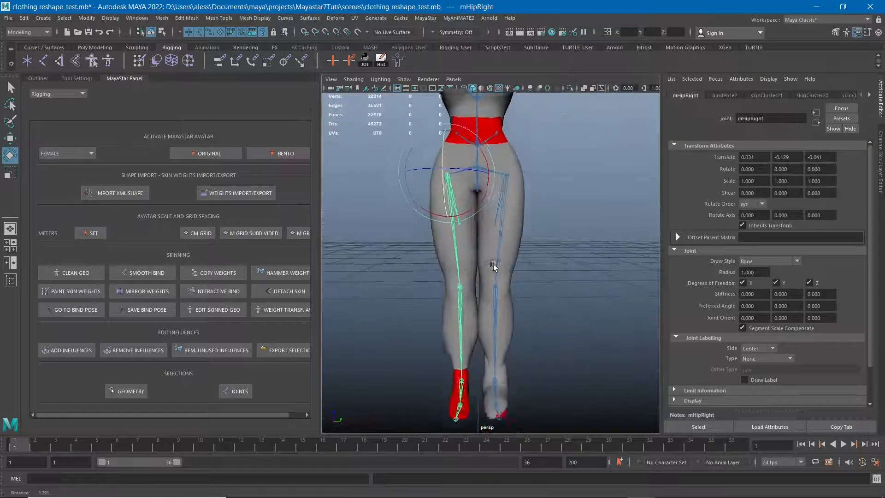
{"action": "right_click_drag", "start_coordinate": [493, 263], "coordinate": [555, 331], "text": "alt"}
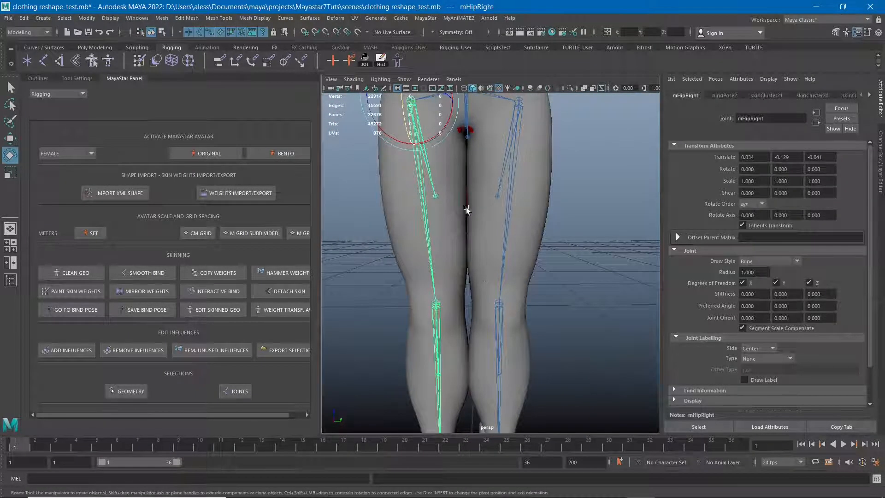
{"action": "left_click_drag", "start_coordinate": [488, 306], "coordinate": [498, 302], "text": "alt"}
{"action": "right_click_drag", "start_coordinate": [497, 302], "coordinate": [399, 278], "text": "alt"}
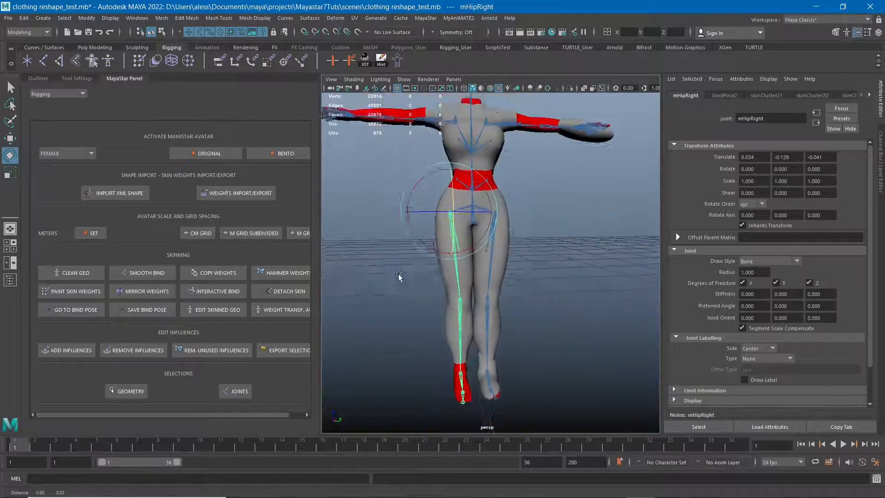
Step: Test the shirt's deformation by rotating mShoulderLeft about 77 degrees around X and the right shoulder joint, undoing each rotation
{"action": "middle_click_drag", "start_coordinate": [499, 173], "coordinate": [513, 271], "text": "alt"}
{"action": "left_click_drag", "start_coordinate": [514, 271], "coordinate": [492, 241], "text": "alt"}
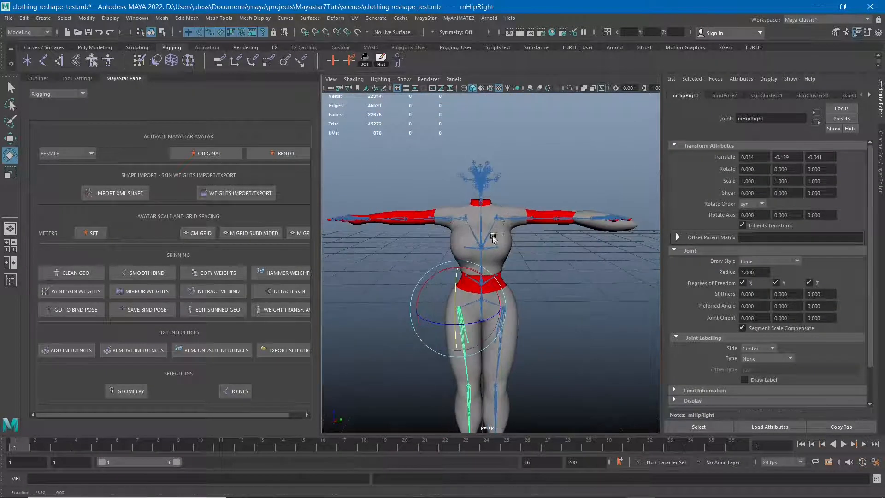
{"action": "left_click", "coordinate": [518, 213]}
{"action": "right_click_drag", "start_coordinate": [530, 243], "coordinate": [548, 301], "text": "alt"}
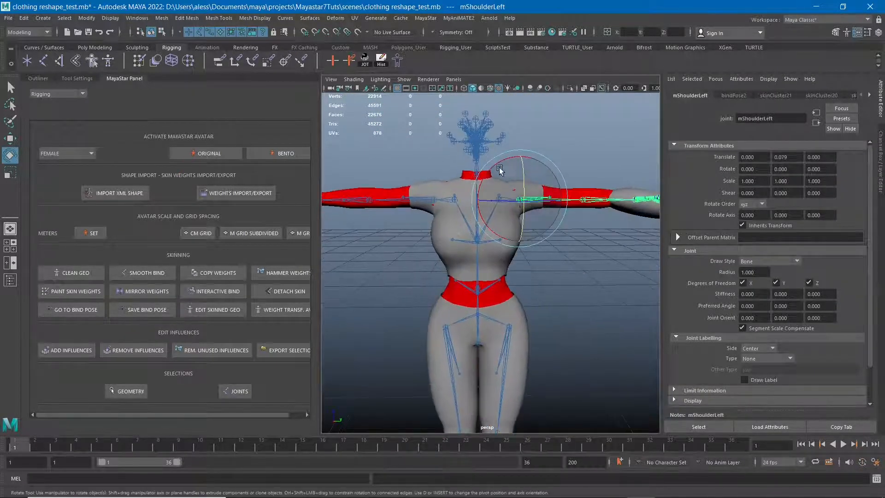
{"action": "left_click_drag", "start_coordinate": [503, 161], "coordinate": [553, 175]}
{"action": "key", "text": "ctrl+z"}
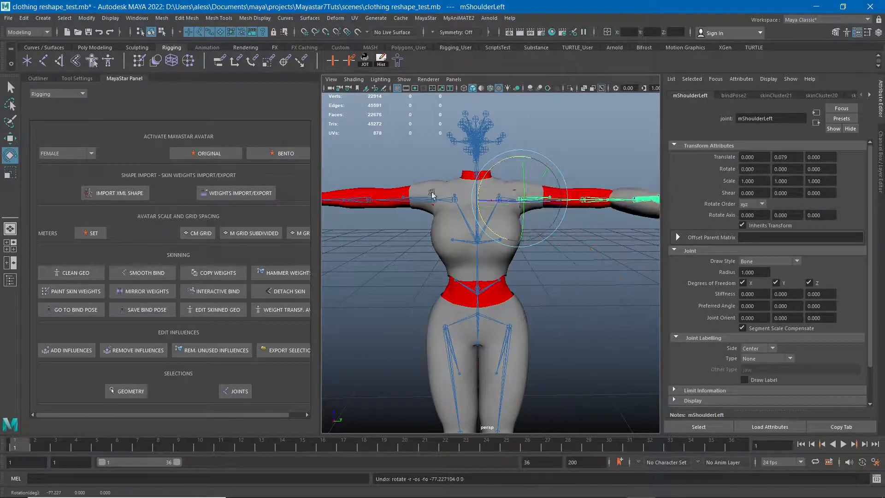
{"action": "left_click", "coordinate": [413, 202]}
{"action": "left_click_drag", "start_coordinate": [447, 158], "coordinate": [429, 182]}
{"action": "key", "text": "ctrl+z"}
Step: Test the waist deformation by rotating the mTorso joint, undo the rotation, and clear the selection
{"action": "left_click", "coordinate": [465, 272]}
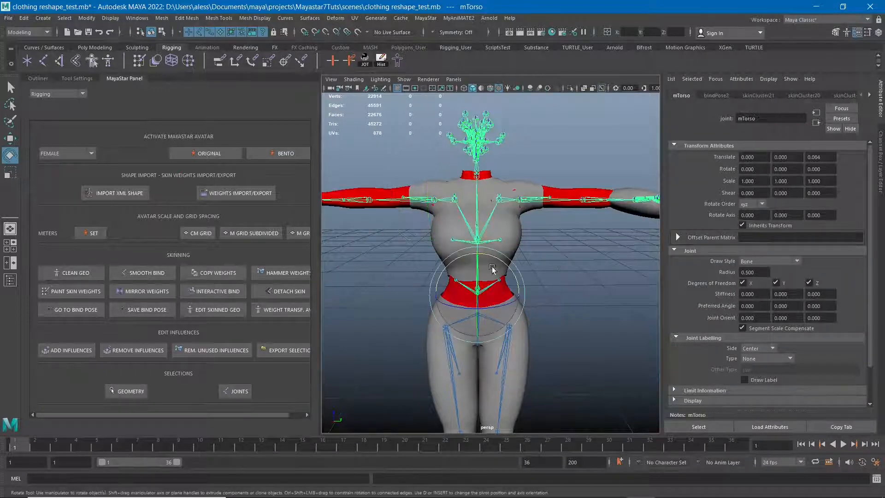
{"action": "mouse_move", "coordinate": [497, 253]}
{"action": "left_mouse_down"}
{"action": "mouse_move", "coordinate": [494, 245]}
{"action": "mouse_move", "coordinate": [500, 258]}
{"action": "mouse_move", "coordinate": [507, 252]}
{"action": "left_mouse_up"}
{"action": "key", "text": "ctrl+z"}
{"action": "scroll", "coordinate": [535, 276], "scroll_direction": "down", "scroll_amount": 2}
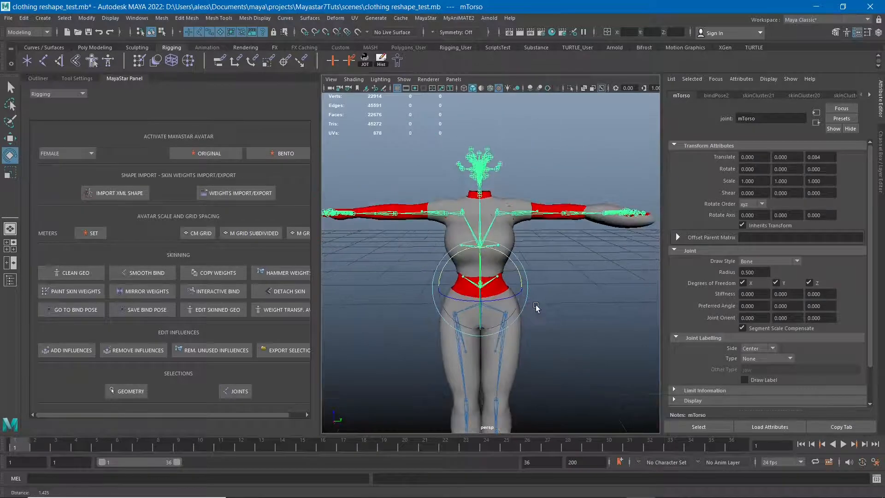
{"action": "left_click", "coordinate": [551, 337]}
{"action": "middle_click_drag", "start_coordinate": [545, 323], "coordinate": [546, 270], "text": "alt"}
{"action": "scroll", "coordinate": [546, 271], "scroll_direction": "down", "scroll_amount": 3}
{"action": "left_click_drag", "start_coordinate": [546, 270], "coordinate": [475, 236], "text": "alt"}
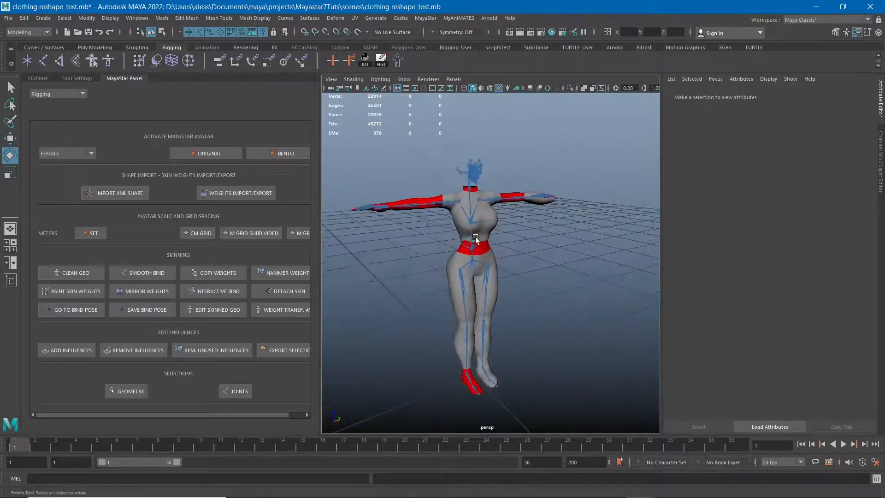
Step: Run the MayaStarizer / DevKit Converter from MayaStar's External DevKits tools for the Female avatar
{"action": "left_click", "coordinate": [60, 92]}
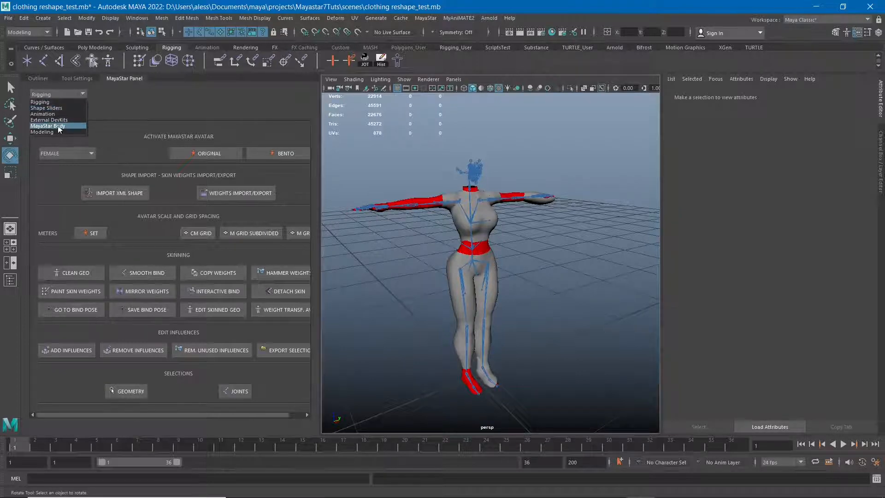
{"action": "left_click", "coordinate": [59, 121]}
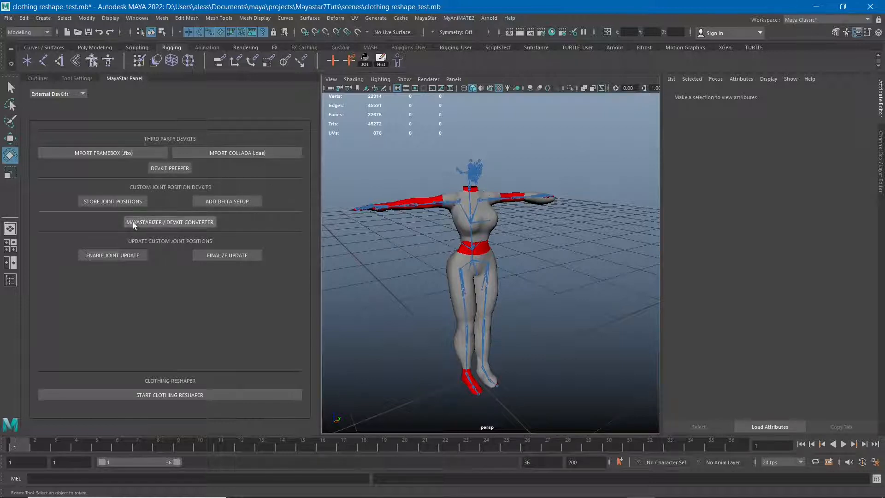
{"action": "left_click", "coordinate": [186, 223]}
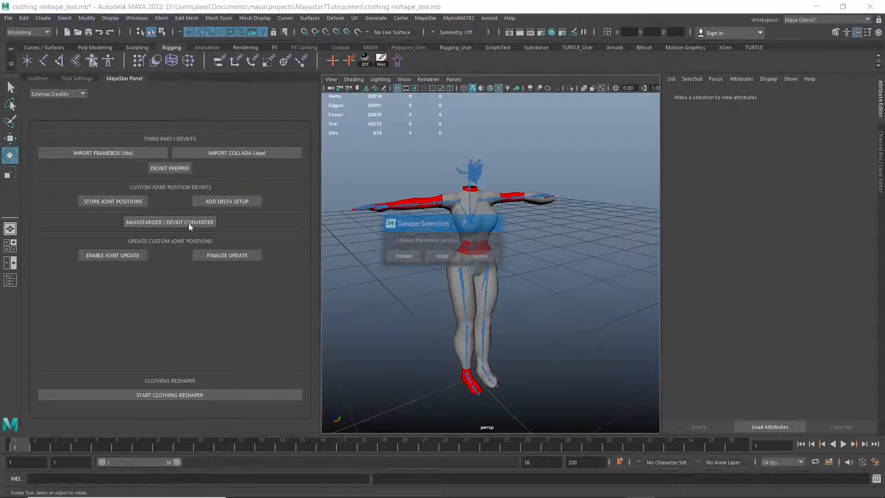
{"action": "left_click", "coordinate": [402, 256]}
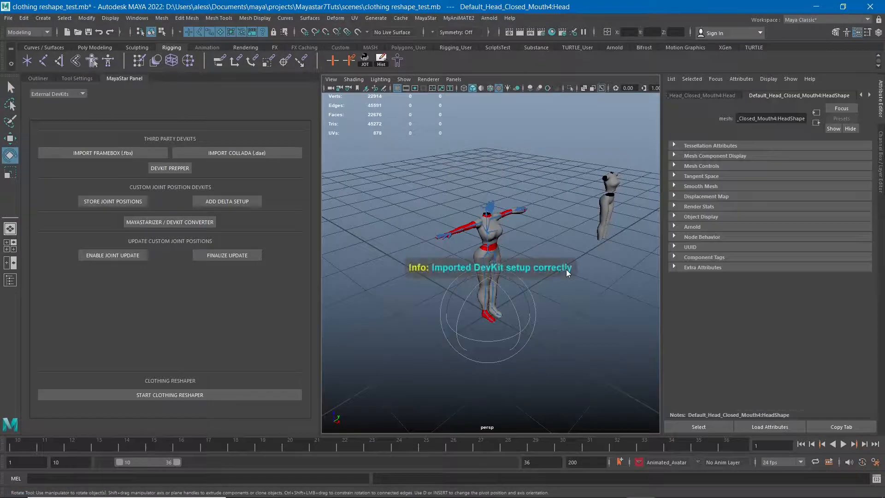
Step: Play the avatar's walk animation, stop it at frame 14, and inspect the clothing's deformation from behind and in front
{"action": "key", "text": "alt+v"}
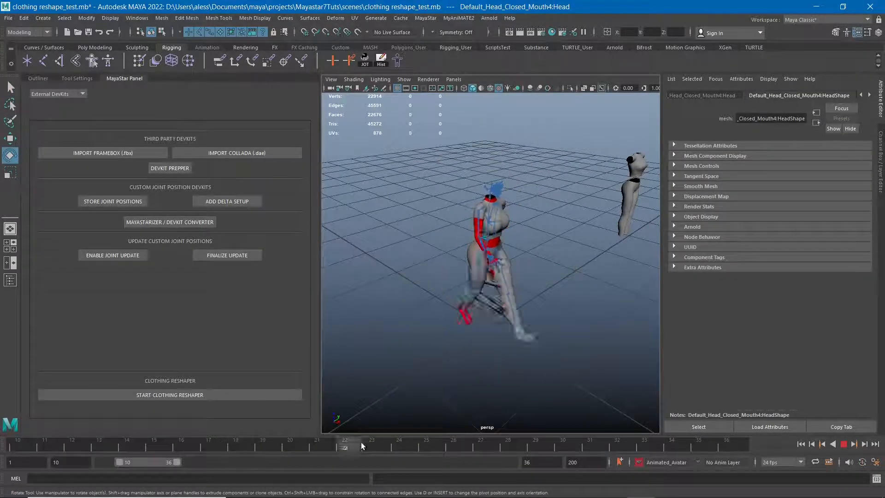
{"action": "key", "text": "alt+v"}
{"action": "left_click_drag", "start_coordinate": [605, 355], "coordinate": [618, 269], "text": "alt"}
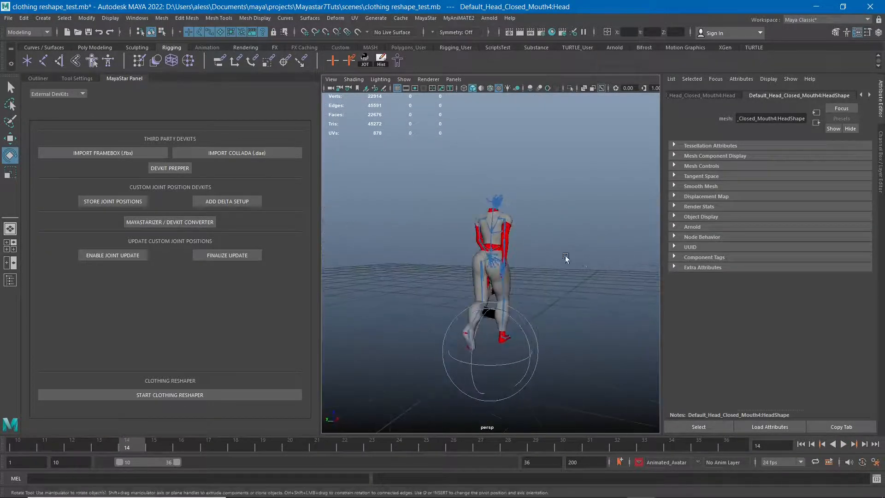
{"action": "right_click_drag", "start_coordinate": [565, 257], "coordinate": [588, 341], "text": "alt"}
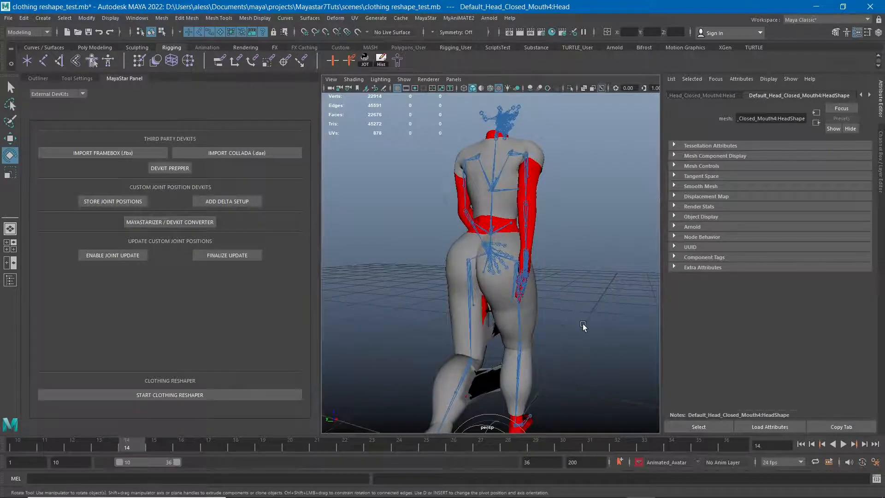
{"action": "left_click_drag", "start_coordinate": [582, 325], "coordinate": [724, 280], "text": "alt"}
{"action": "right_click_drag", "start_coordinate": [599, 279], "coordinate": [562, 276], "text": "alt"}
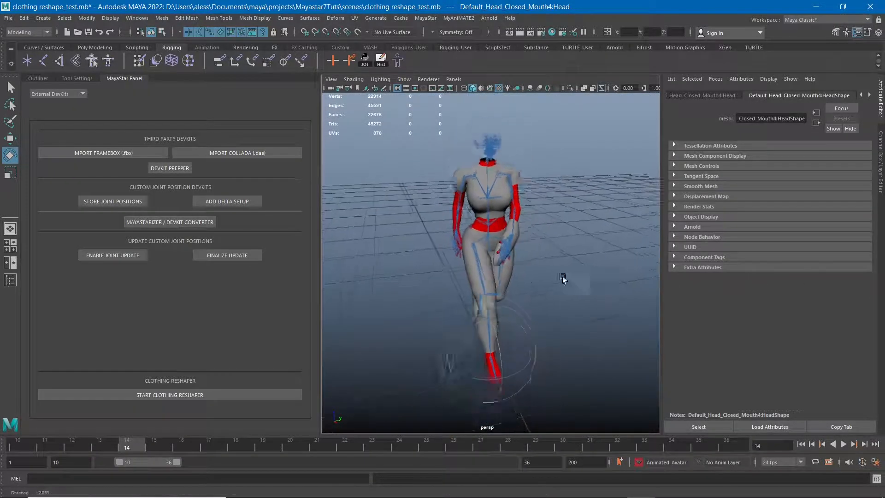
{"action": "left_click_drag", "start_coordinate": [563, 276], "coordinate": [542, 297], "text": "alt"}
Step: Extend the playback range back to frame 1, return the avatar to that frame, and clear the selection
{"action": "left_click_drag", "start_coordinate": [118, 445], "coordinate": [19, 448]}
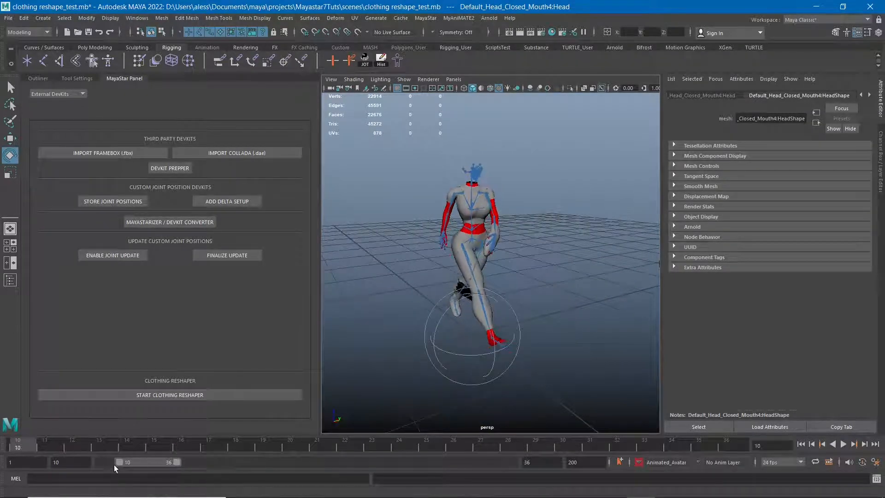
{"action": "left_click_drag", "start_coordinate": [117, 463], "coordinate": [102, 462]}
{"action": "key", "text": "alt+shift+v"}
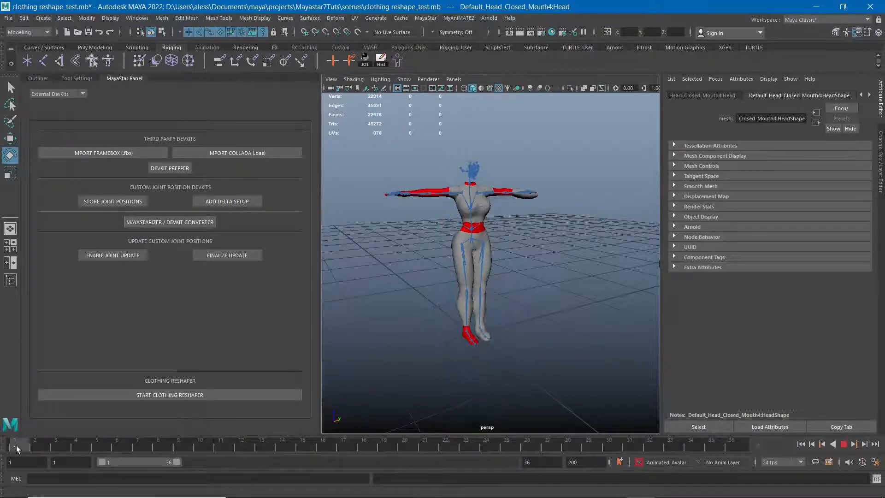
{"action": "left_click_drag", "start_coordinate": [371, 389], "coordinate": [418, 328], "text": "alt"}
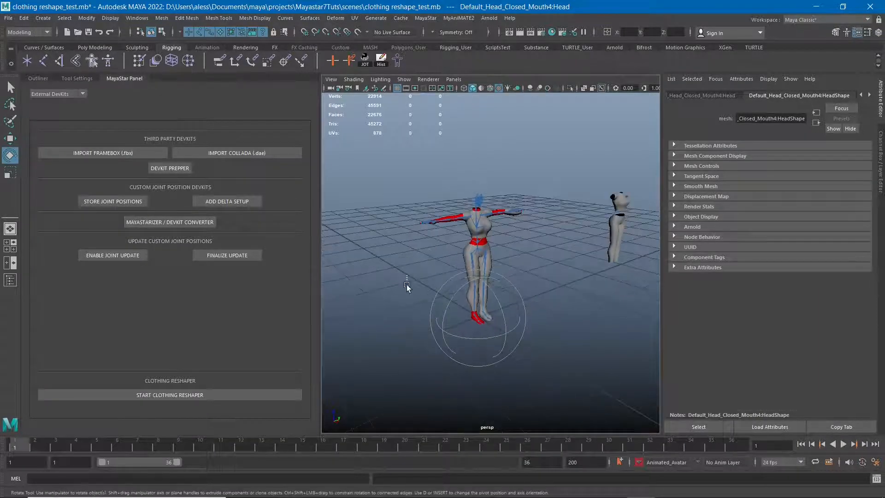
{"action": "left_click", "coordinate": [413, 286]}
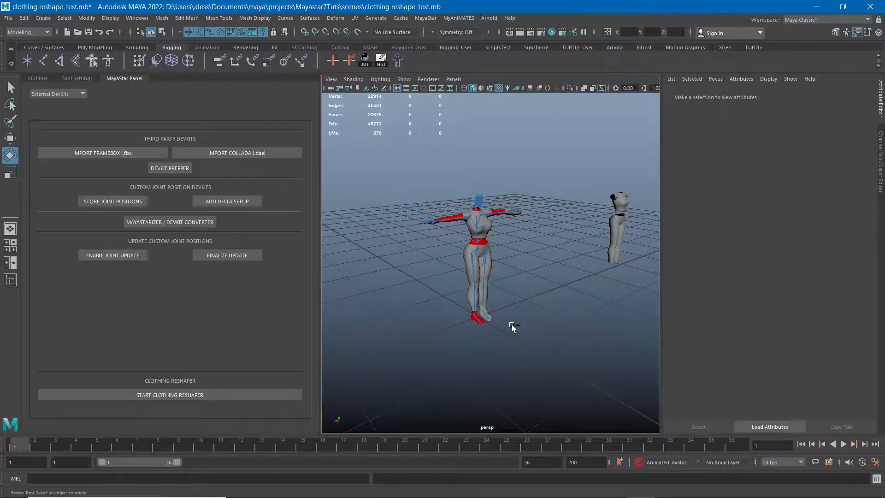
Step: Open fake_devkit_02.mb without saving the current scene, and select the devkit body mesh
{"action": "key", "text": "ctrl+o"}
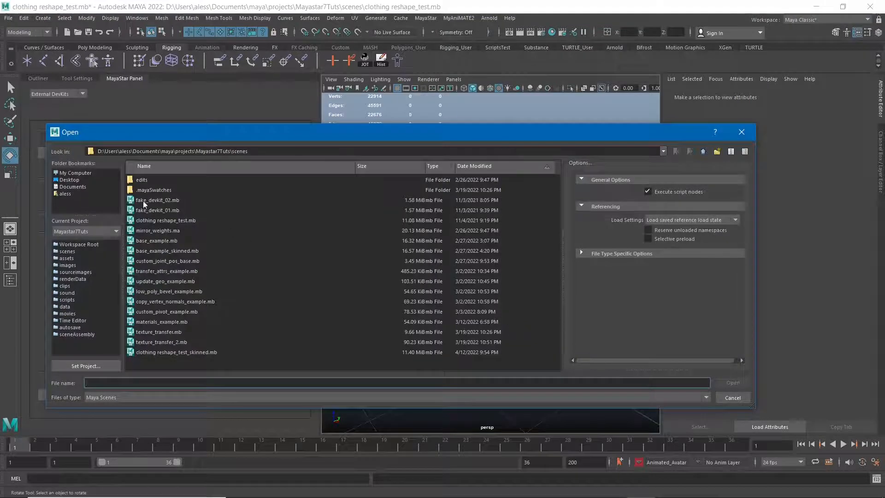
{"action": "double_click", "coordinate": [151, 201]}
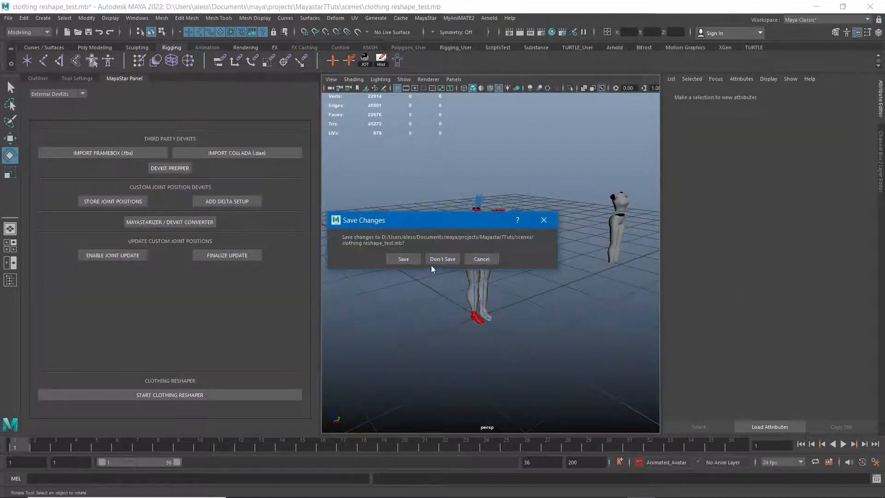
{"action": "left_click", "coordinate": [438, 259]}
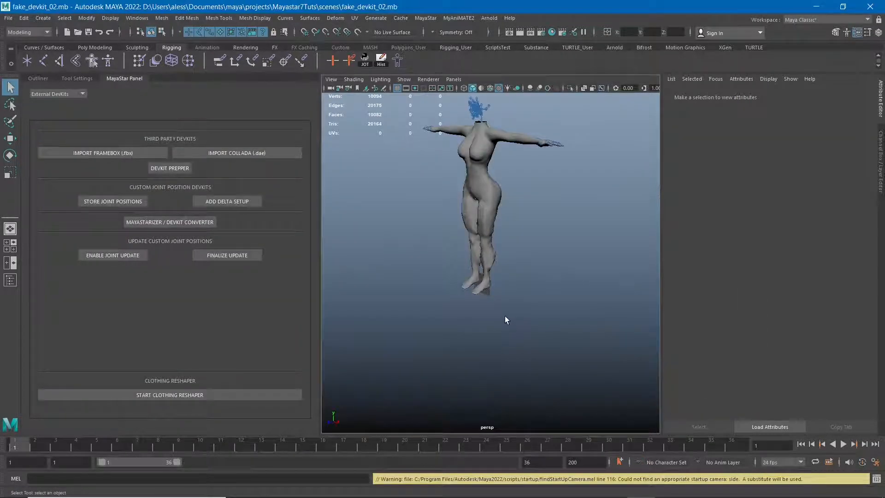
{"action": "left_click_drag", "start_coordinate": [461, 277], "coordinate": [503, 275], "text": "alt"}
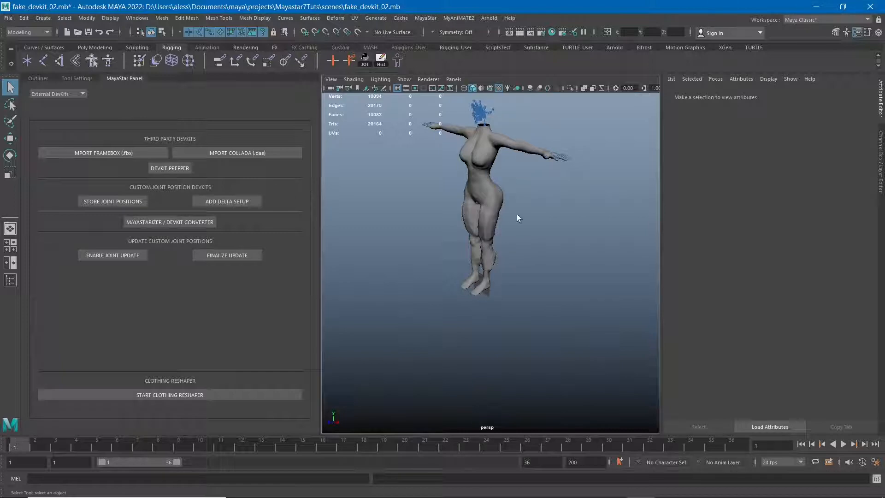
{"action": "left_click", "coordinate": [498, 208]}
{"action": "mouse_move", "coordinate": [526, 185]}
{"action": "left_mouse_down", "text": "alt"}
{"action": "mouse_move", "coordinate": [533, 182]}
{"action": "mouse_move", "coordinate": [507, 184]}
{"action": "mouse_move", "coordinate": [535, 191]}
{"action": "left_mouse_up", "text": "alt"}
{"action": "left_click_drag", "start_coordinate": [350, 424], "coordinate": [353, 405], "text": "alt"}
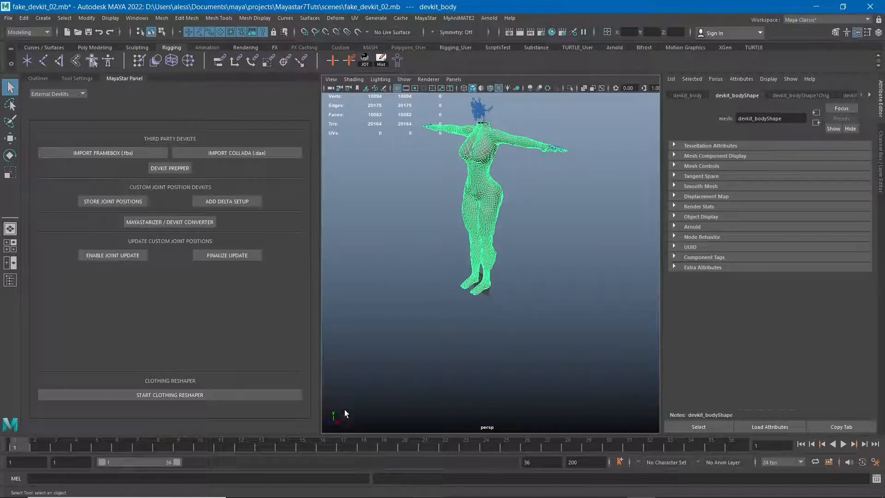
Step: Open fake_devkit_01.mb without saving changes to the current scene, and view the devkit body with its skeleton
{"action": "left_click_drag", "start_coordinate": [436, 353], "coordinate": [384, 296], "text": "alt"}
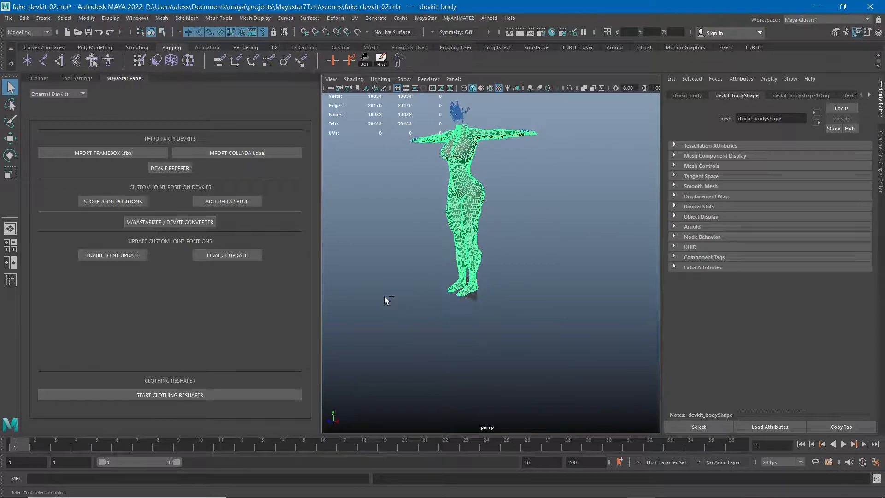
{"action": "key", "text": "ctrl+o"}
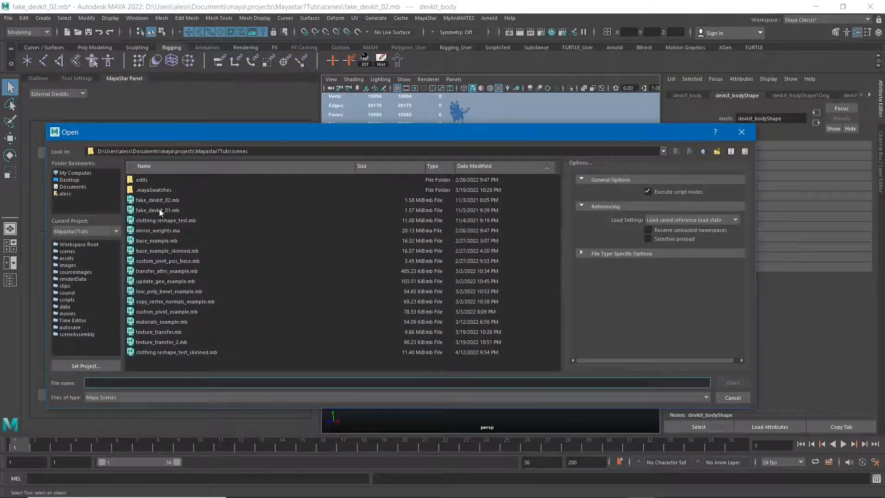
{"action": "left_click", "coordinate": [159, 210]}
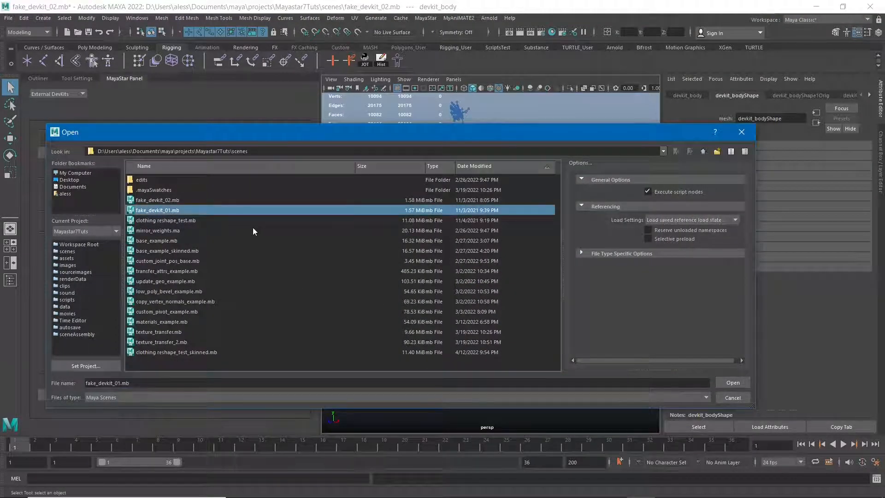
{"action": "left_click", "coordinate": [733, 383]}
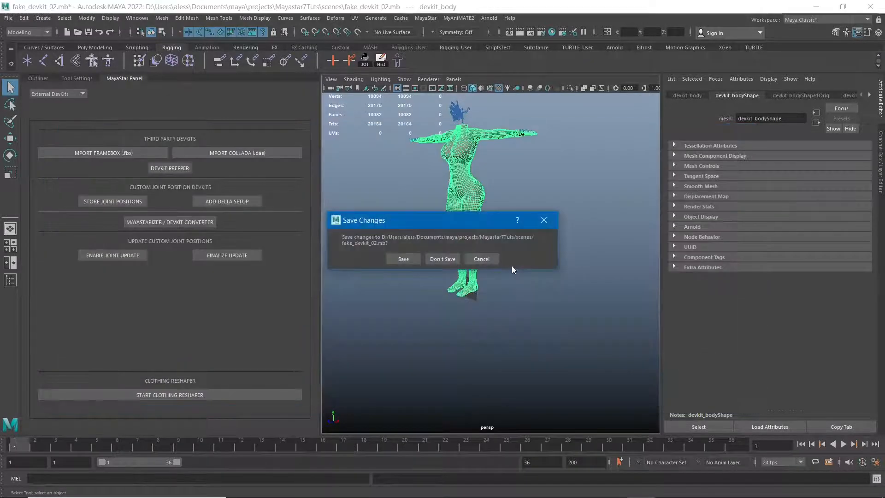
{"action": "left_click", "coordinate": [427, 258]}
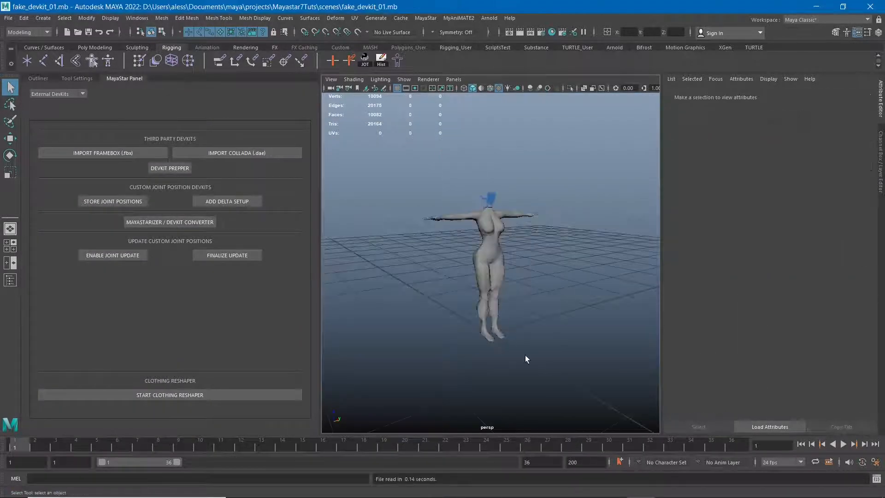
{"action": "right_click_drag", "start_coordinate": [522, 355], "coordinate": [486, 341], "text": "alt"}
{"action": "middle_click_drag", "start_coordinate": [485, 341], "coordinate": [466, 342], "text": "alt"}
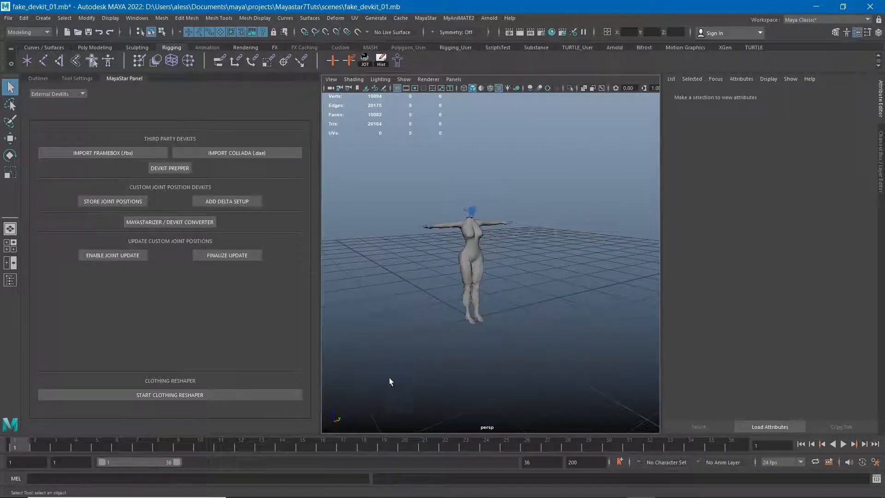
{"action": "left_click_drag", "start_coordinate": [390, 379], "coordinate": [418, 374], "text": "alt"}
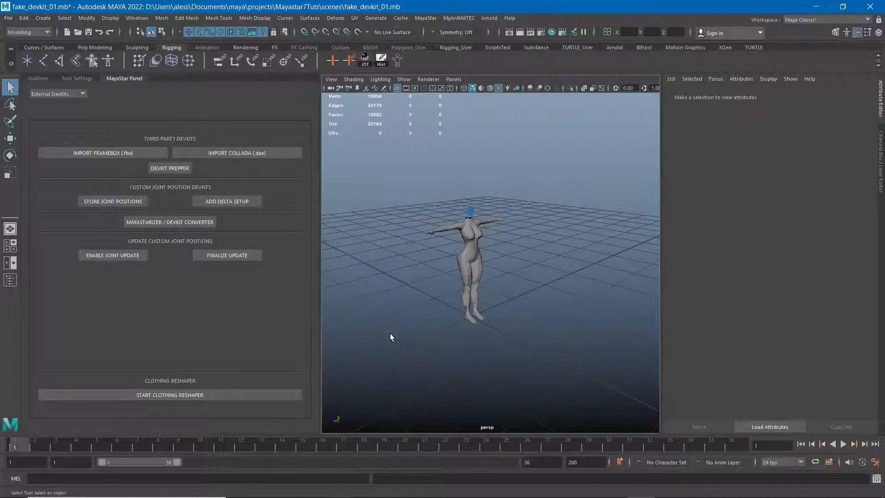
Step: Start a new scene without saving the current one, and import fakeBrand_devkit.fbx from the project's scenes folder
{"action": "key", "text": "ctrl+n"}
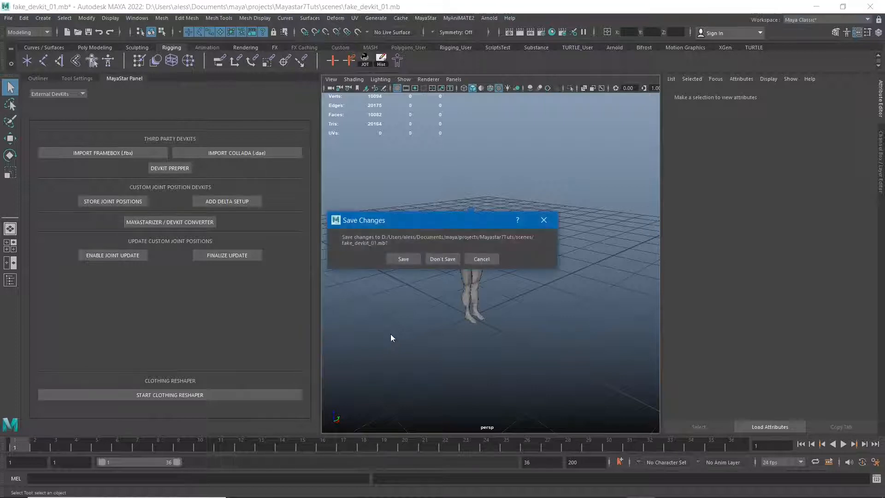
{"action": "key", "text": "n"}
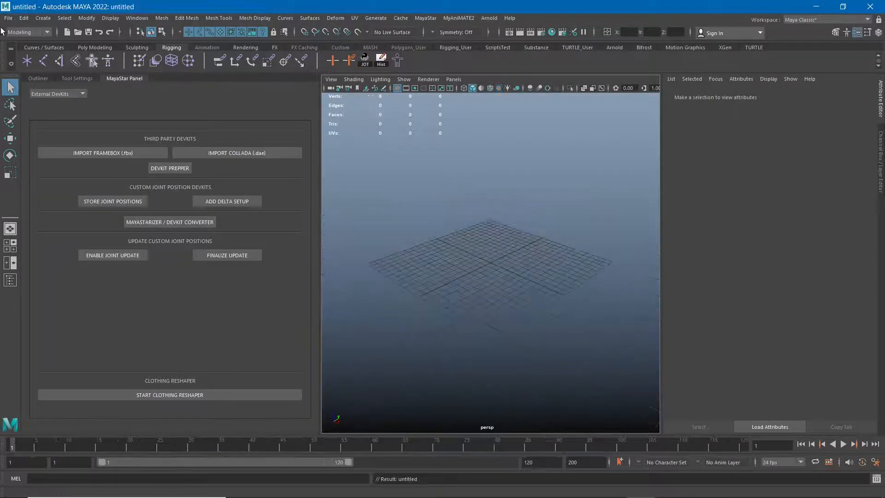
{"action": "left_click", "coordinate": [8, 18]}
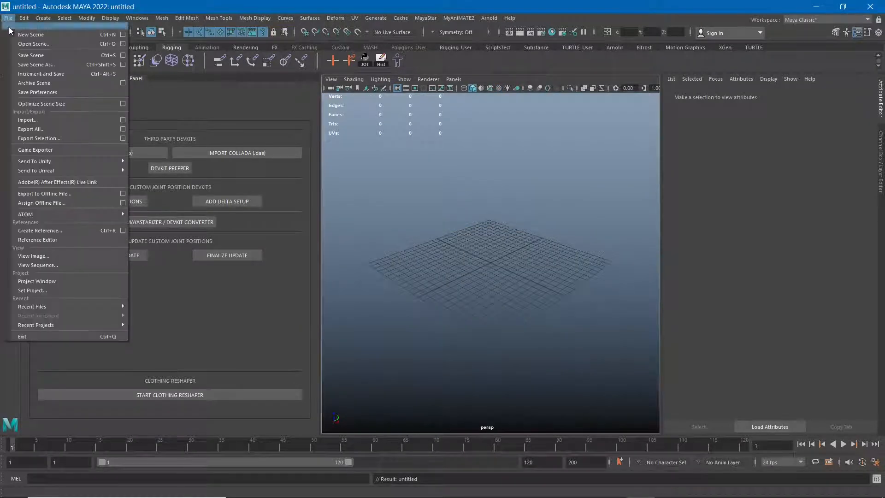
{"action": "left_click", "coordinate": [54, 120]}
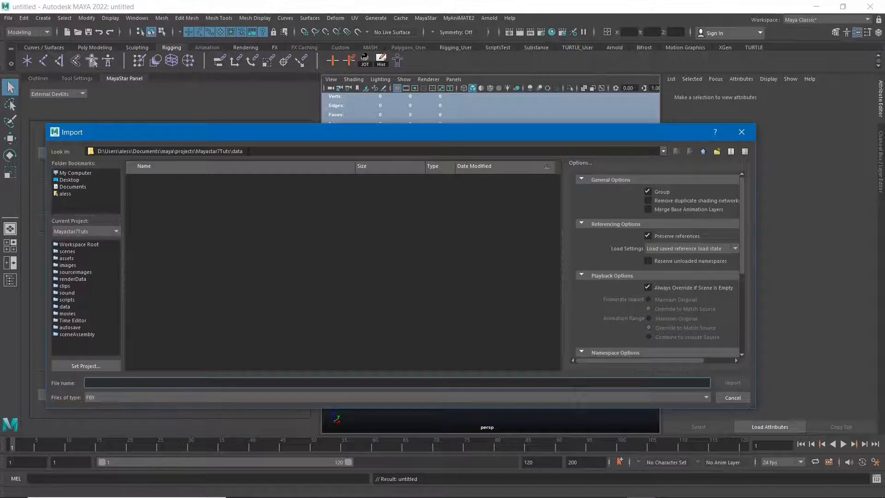
{"action": "left_click", "coordinate": [78, 251]}
{"action": "double_click", "coordinate": [168, 200]}
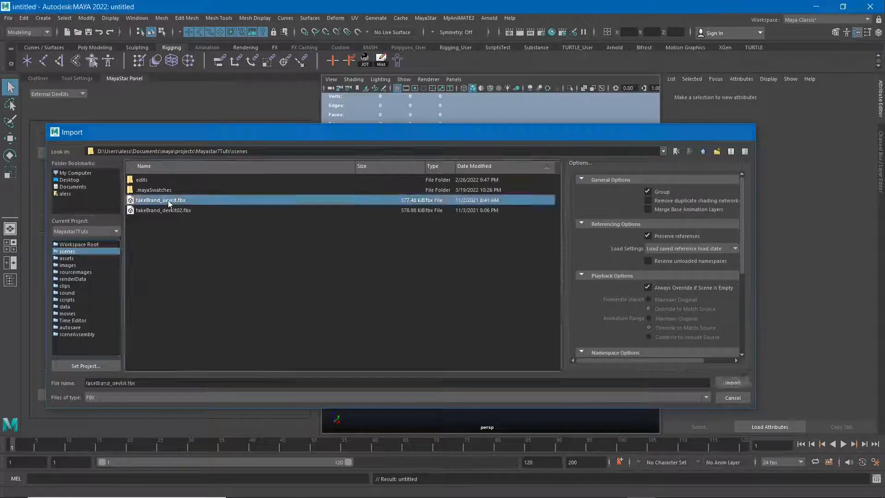
{"action": "scroll", "coordinate": [502, 263], "scroll_direction": "up", "scroll_amount": 6}
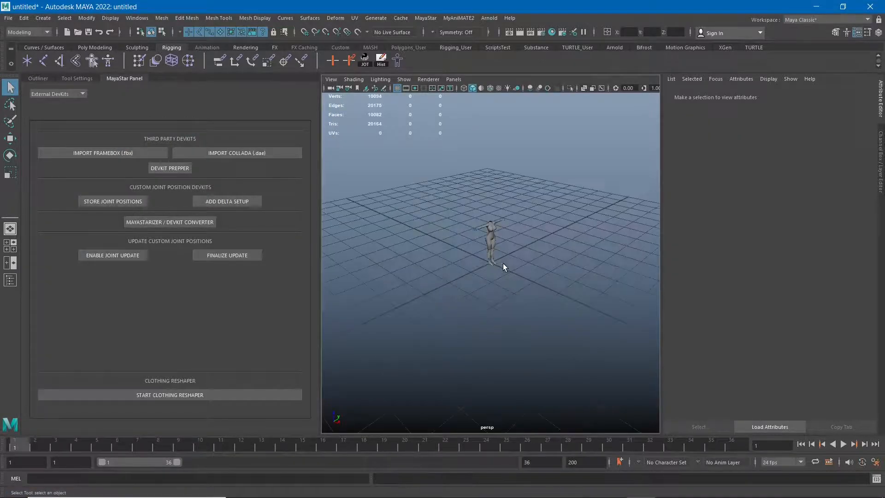
{"action": "left_click_drag", "start_coordinate": [502, 264], "coordinate": [272, 245], "text": "alt"}
Step: Examine the imported devkit's hierarchy by expanding its top-level group, and view the body
{"action": "left_click", "coordinate": [46, 77]}
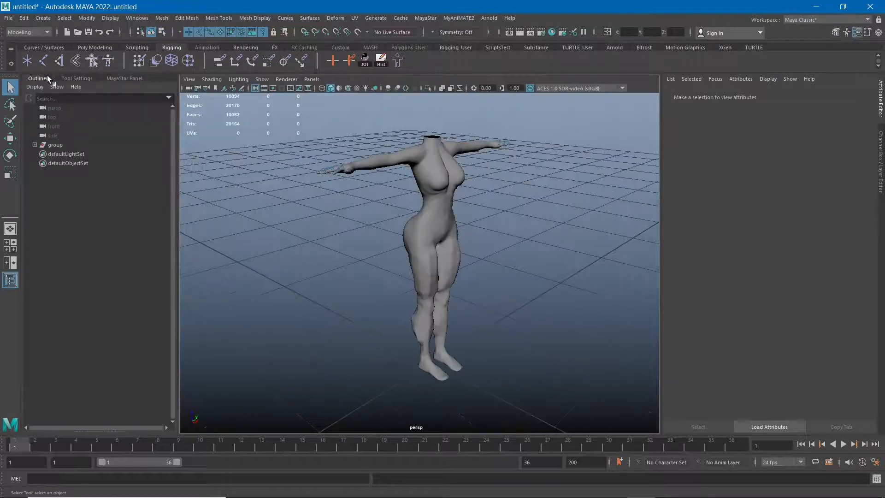
{"action": "left_click", "coordinate": [36, 145]}
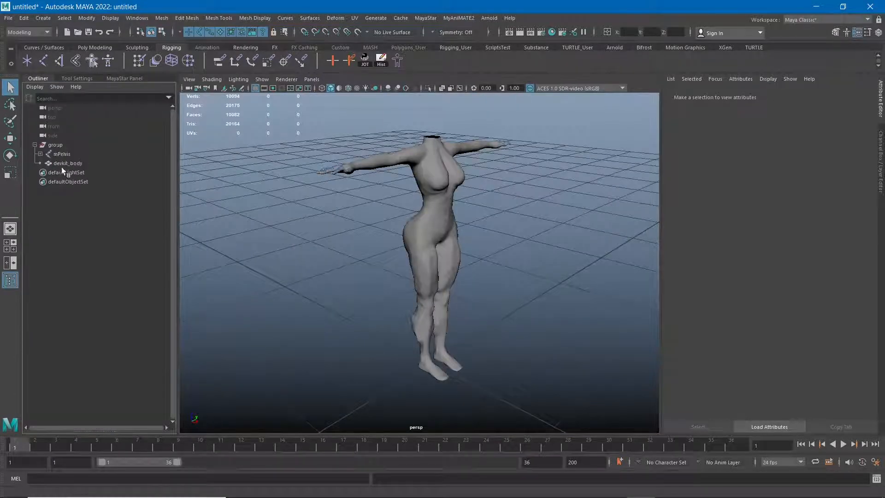
{"action": "middle_click_drag", "start_coordinate": [384, 309], "coordinate": [361, 306], "text": "alt"}
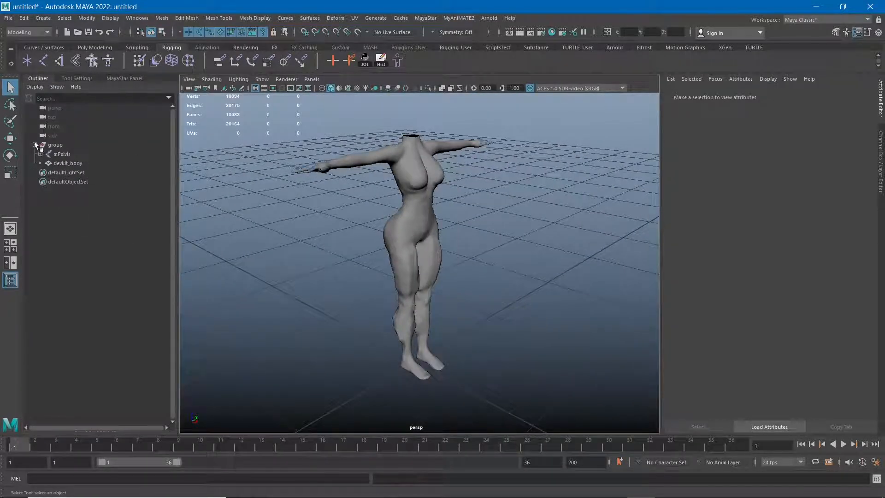
{"action": "right_click_drag", "start_coordinate": [374, 291], "coordinate": [339, 269], "text": "alt"}
{"action": "left_click_drag", "start_coordinate": [339, 269], "coordinate": [270, 270], "text": "alt"}
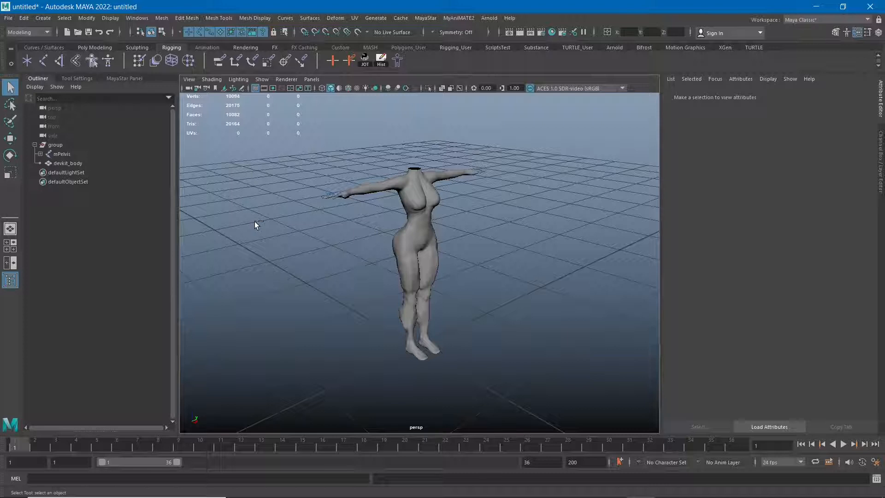
Step: Discard the scene for a new one and import fakeBrand_devkit.fbx again
{"action": "key", "text": "ctrl+n"}
{"action": "key", "text": "n"}
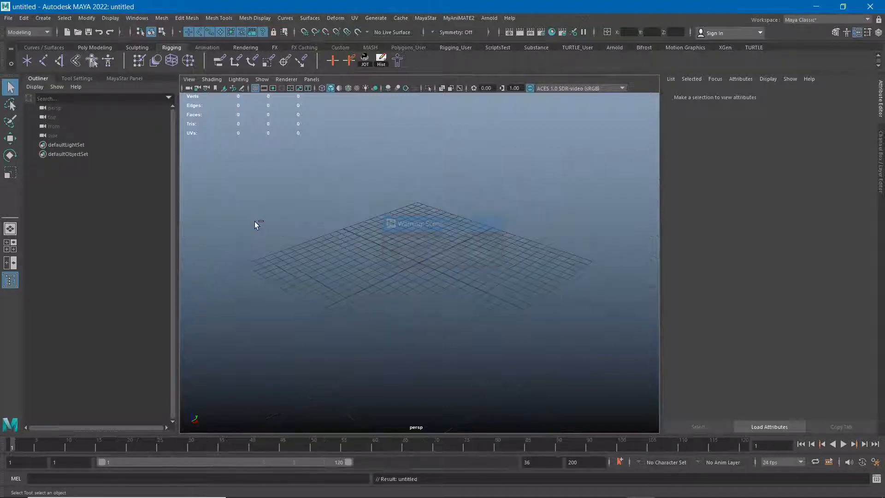
{"action": "left_click", "coordinate": [8, 18]}
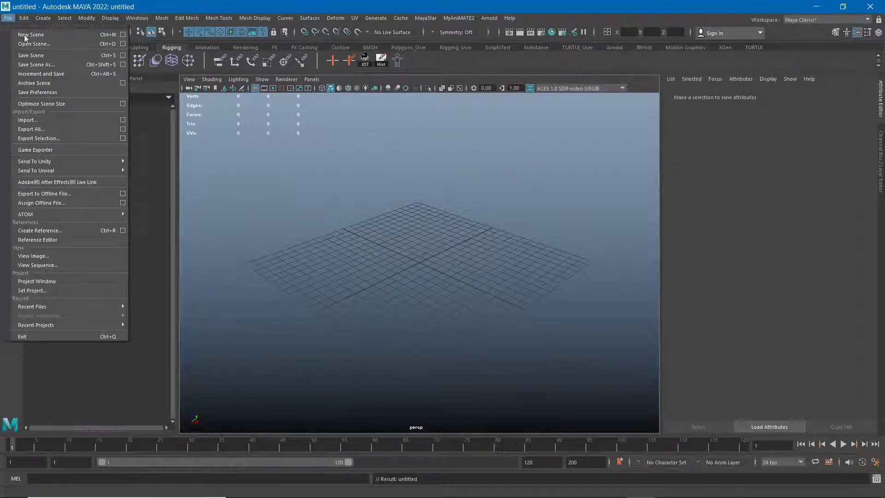
{"action": "left_click", "coordinate": [45, 120]}
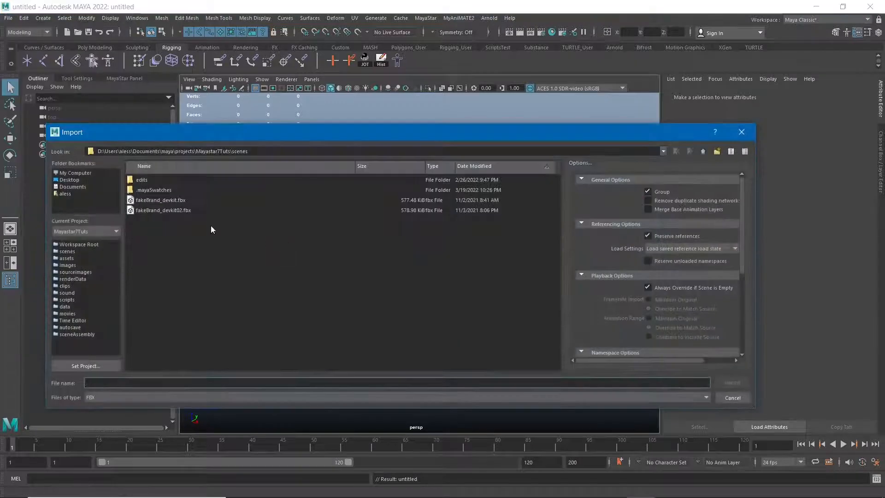
{"action": "double_click", "coordinate": [172, 203]}
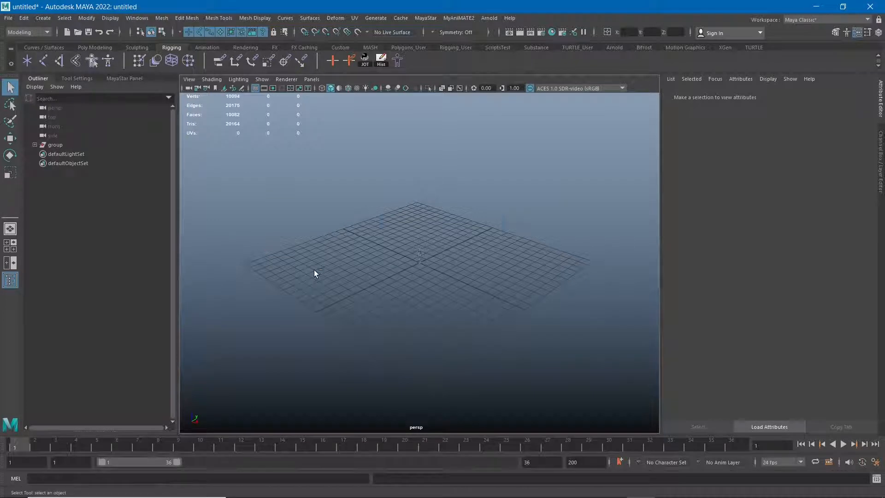
Step: Start a new scene without saving, import fakeBrand_devkit02.fbx, and bring the whole devkit body into view
{"action": "key", "text": "ctrl+n"}
{"action": "key", "text": "Right"}
{"action": "key", "text": "Return"}
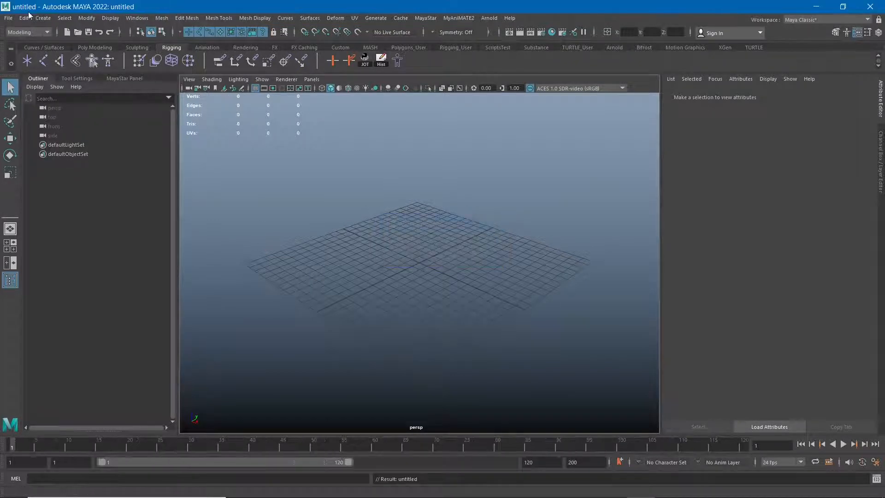
{"action": "left_click", "coordinate": [8, 17]}
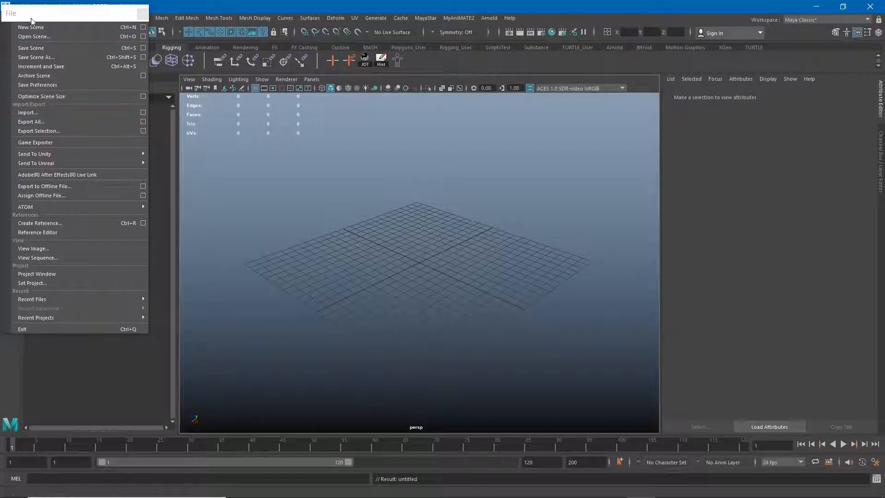
{"action": "left_click", "coordinate": [49, 115]}
{"action": "left_click", "coordinate": [172, 211]}
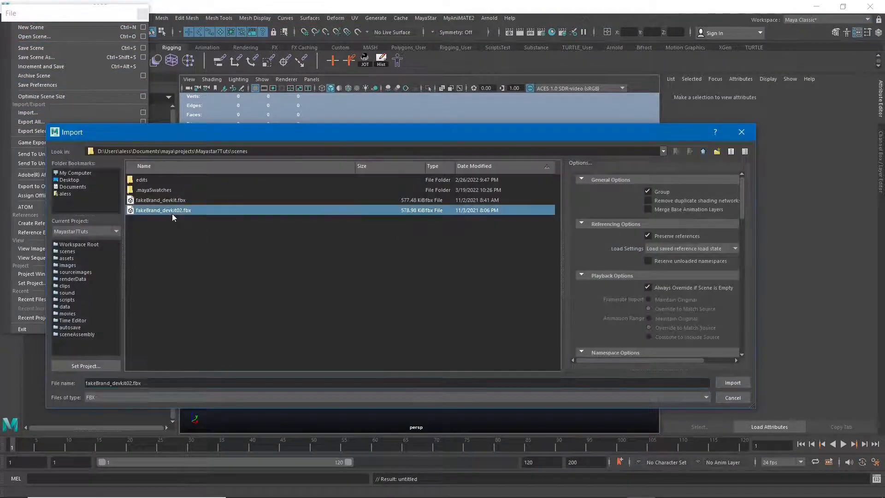
{"action": "double_click", "coordinate": [172, 212]}
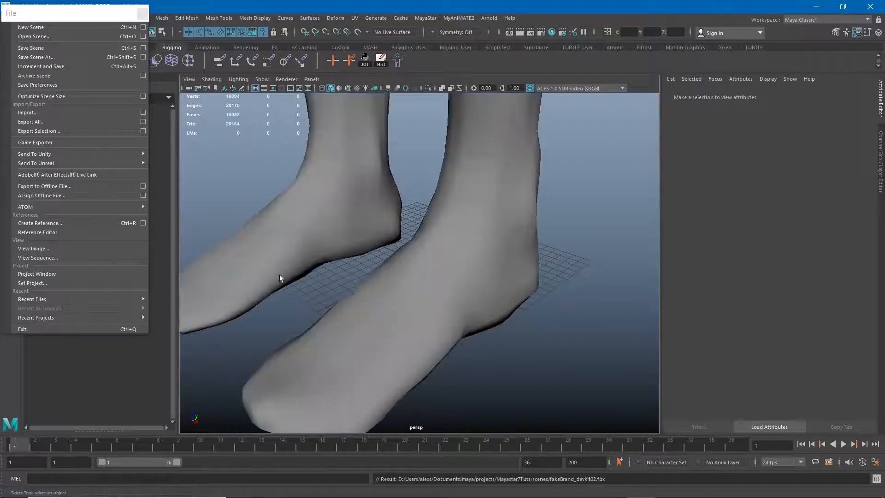
{"action": "scroll", "coordinate": [371, 296], "scroll_direction": "down", "scroll_amount": 12}
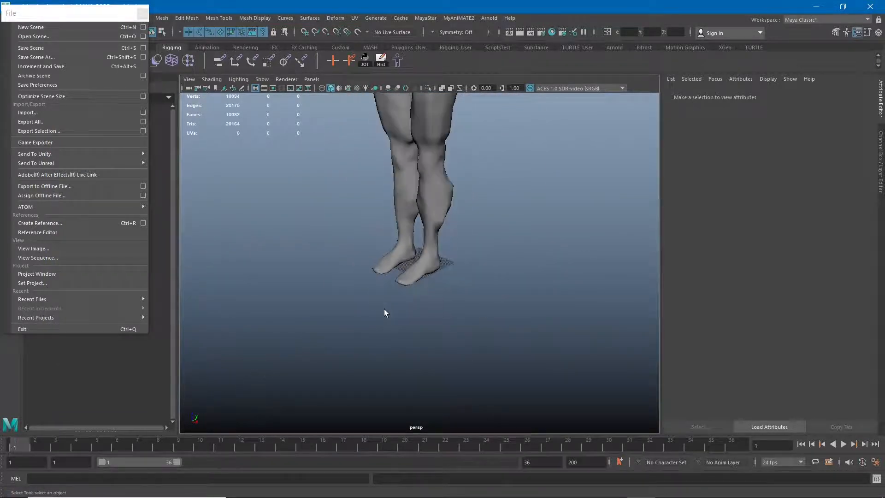
{"action": "scroll", "coordinate": [387, 313], "scroll_direction": "down", "scroll_amount": 5}
{"action": "middle_click_drag", "start_coordinate": [417, 221], "coordinate": [425, 312], "text": "alt"}
{"action": "left_click_drag", "start_coordinate": [475, 273], "coordinate": [462, 268], "text": "alt"}
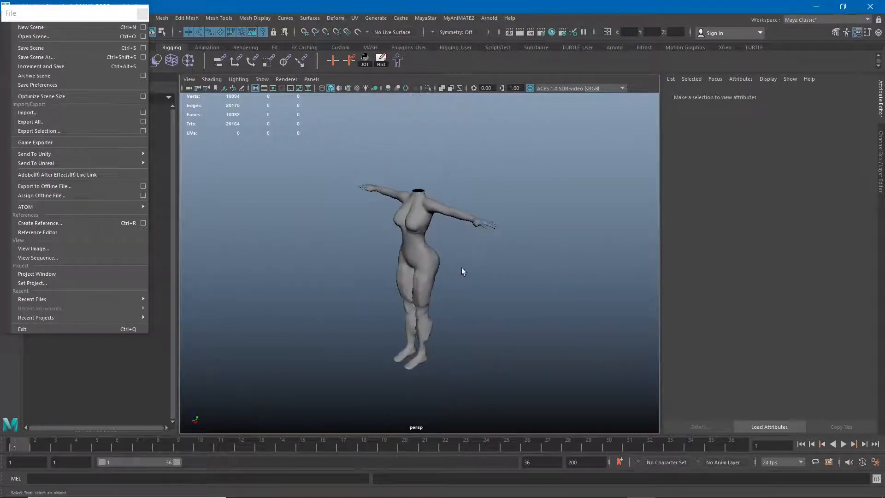
{"action": "middle_click_drag", "start_coordinate": [424, 349], "coordinate": [448, 306], "text": "alt"}
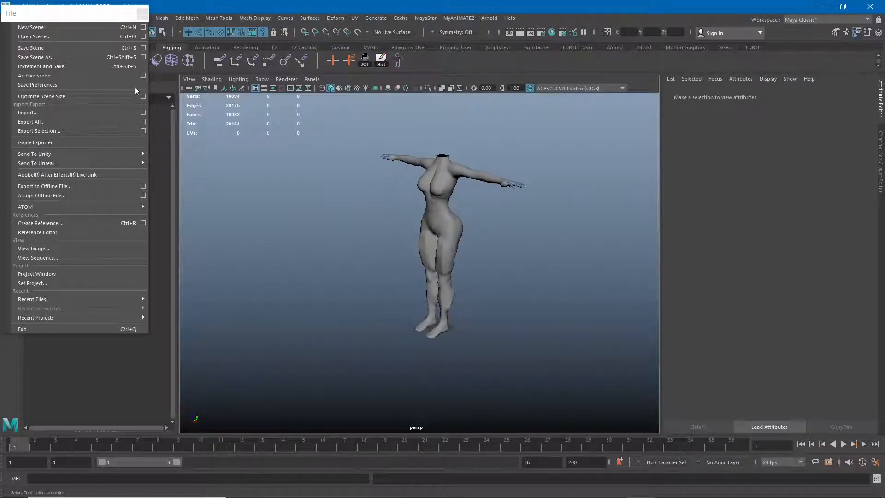
Step: Uncover the Outliner and select the imported devkit's top-level group to inspect its transform attributes and body
{"action": "left_click_drag", "start_coordinate": [80, 14], "coordinate": [267, 135]}
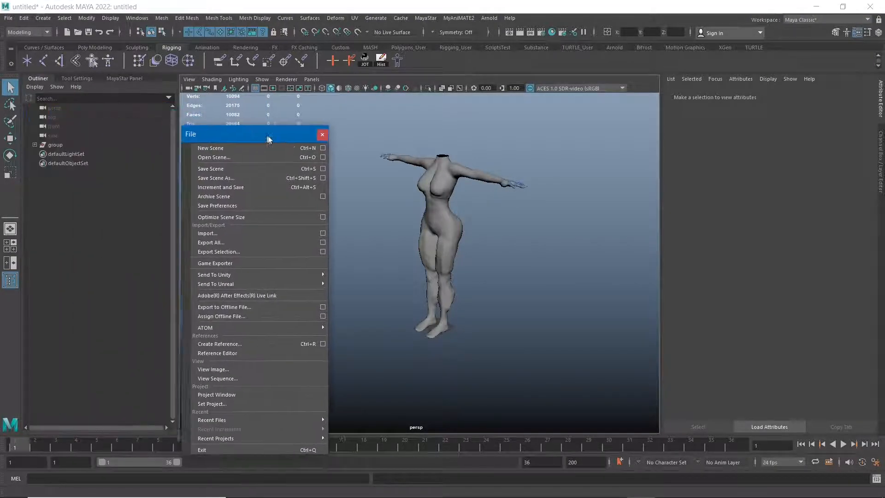
{"action": "left_click", "coordinate": [56, 145]}
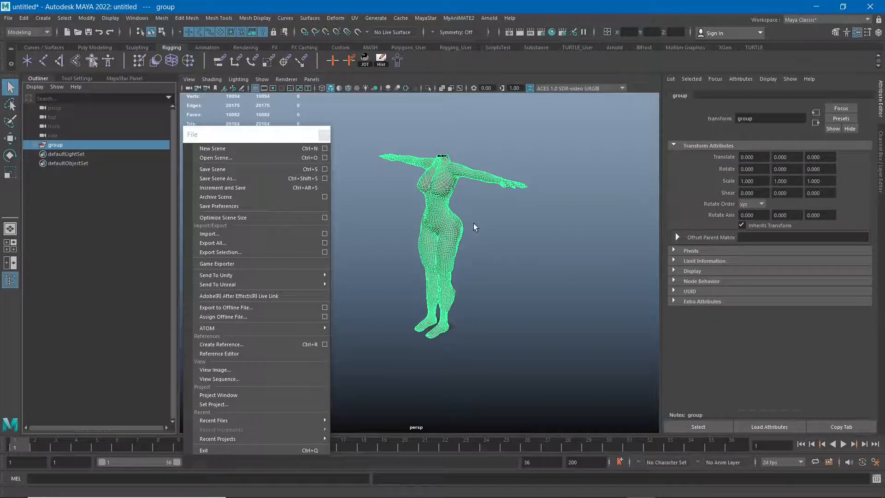
{"action": "left_click_drag", "start_coordinate": [473, 223], "coordinate": [546, 231], "text": "alt"}
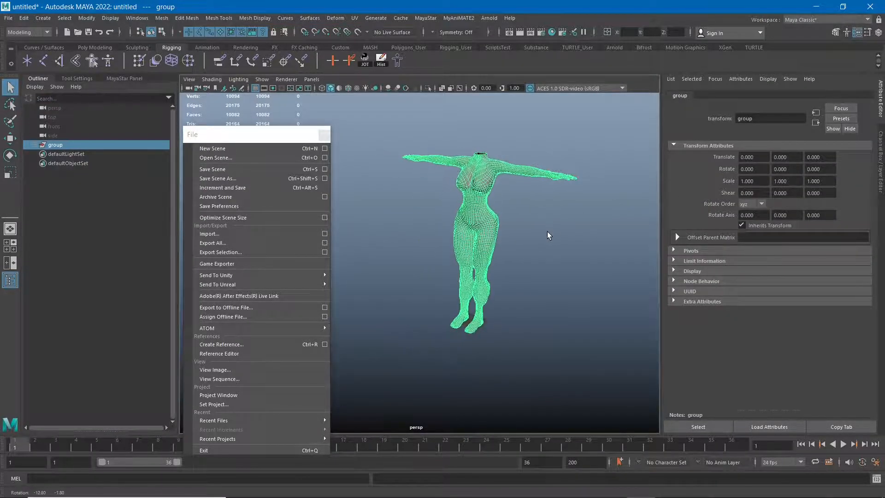
{"action": "middle_click_drag", "start_coordinate": [526, 231], "coordinate": [502, 231], "text": "alt"}
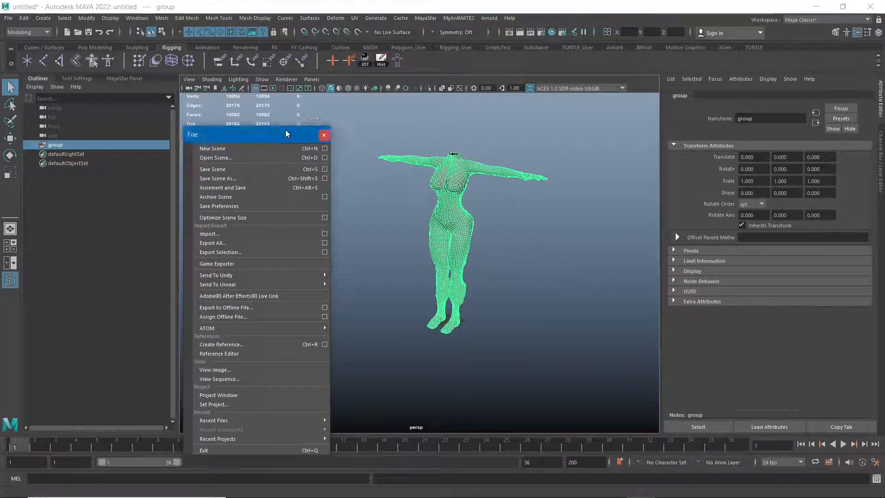
Step: Expand the imported devkit's top-level group and select group1 inside it to check its rotation and scale
{"action": "left_click_drag", "start_coordinate": [286, 130], "coordinate": [130, 81]}
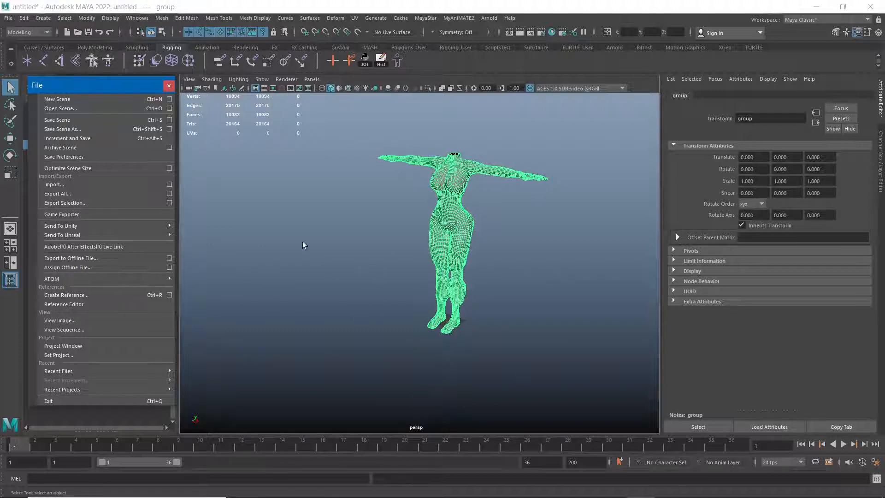
{"action": "left_click_drag", "start_coordinate": [109, 85], "coordinate": [295, 115]}
{"action": "left_click", "coordinate": [37, 145]}
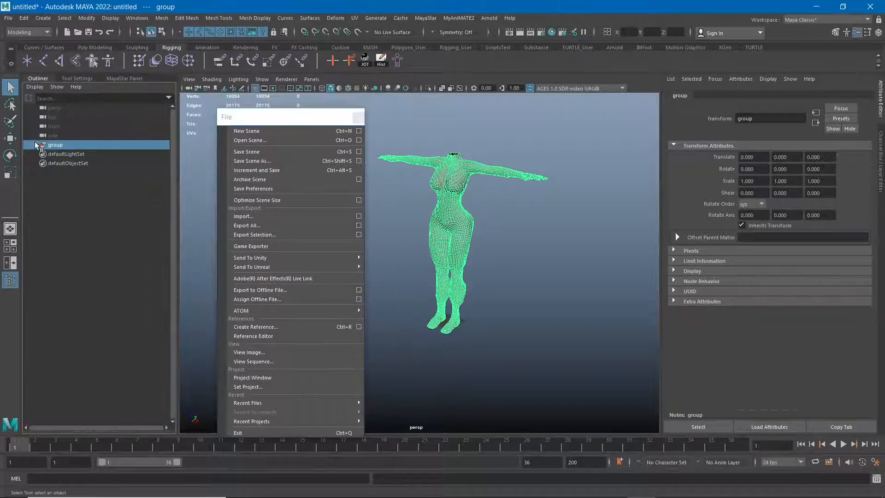
{"action": "left_click", "coordinate": [37, 145]}
{"action": "left_click", "coordinate": [58, 155]}
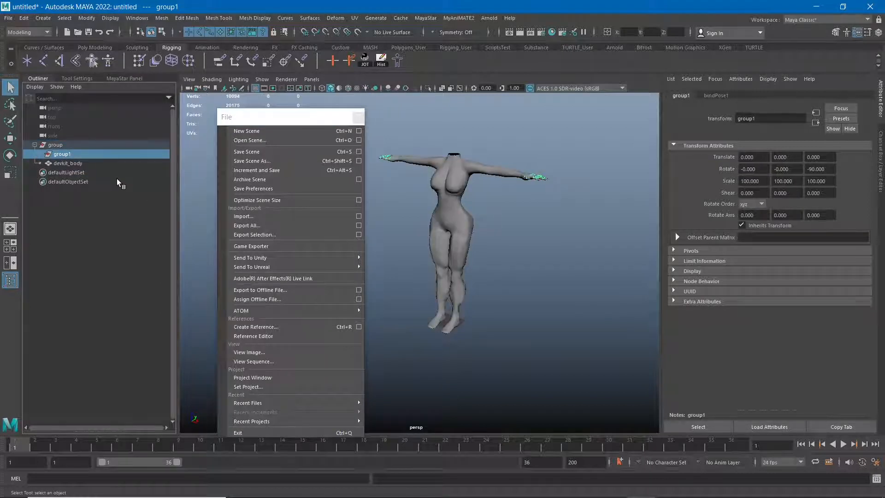
Step: Set group1's Z rotation to 0
{"action": "middle_click_drag", "start_coordinate": [435, 263], "coordinate": [459, 265], "text": "alt"}
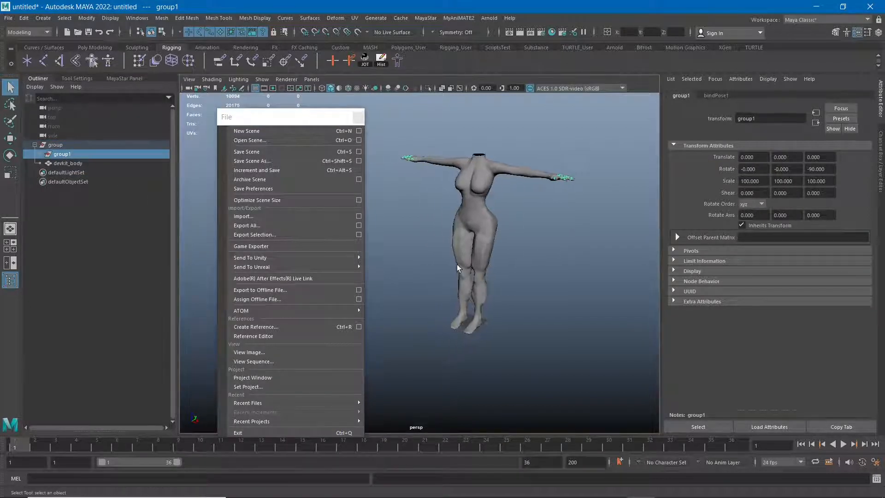
{"action": "double_click", "coordinate": [819, 170]}
{"action": "type", "text": "0"}
{"action": "key", "text": "Return"}
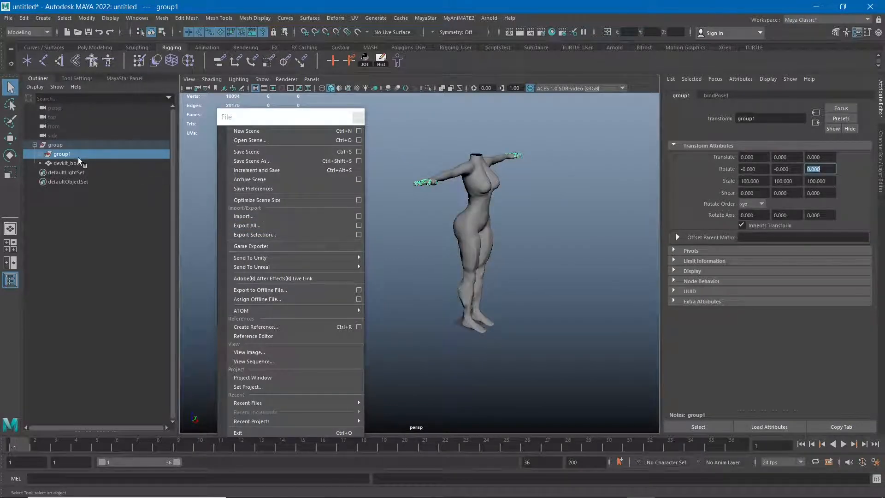
Step: Set group1's scale to 1 on all three axes and frame the shrunken devkit body against the grid
{"action": "middle_click_drag", "start_coordinate": [544, 287], "coordinate": [531, 285], "text": "alt"}
{"action": "left_click", "coordinate": [761, 184]}
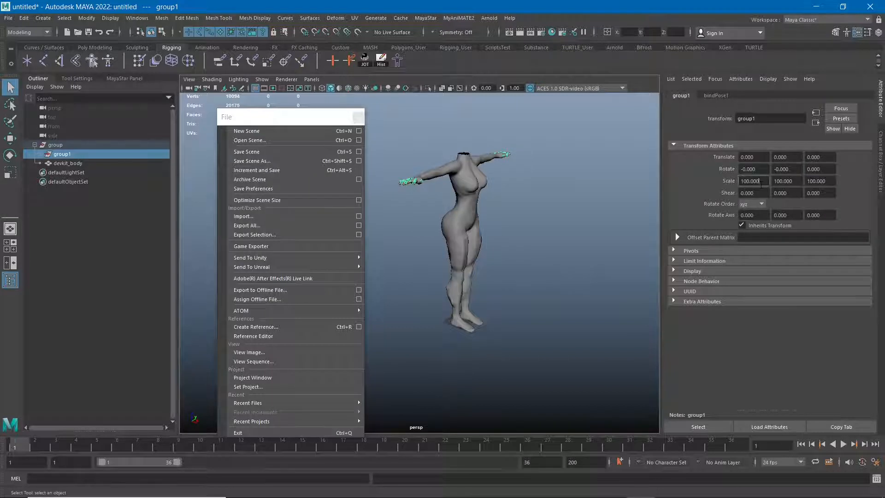
{"action": "left_click_drag", "start_coordinate": [760, 183], "coordinate": [725, 181]}
{"action": "key", "text": "Tab"}
{"action": "key", "text": "shift+Tab"}
{"action": "type", "text": "1"}
{"action": "key", "text": "Tab"}
{"action": "type", "text": "1"}
{"action": "key", "text": "Tab"}
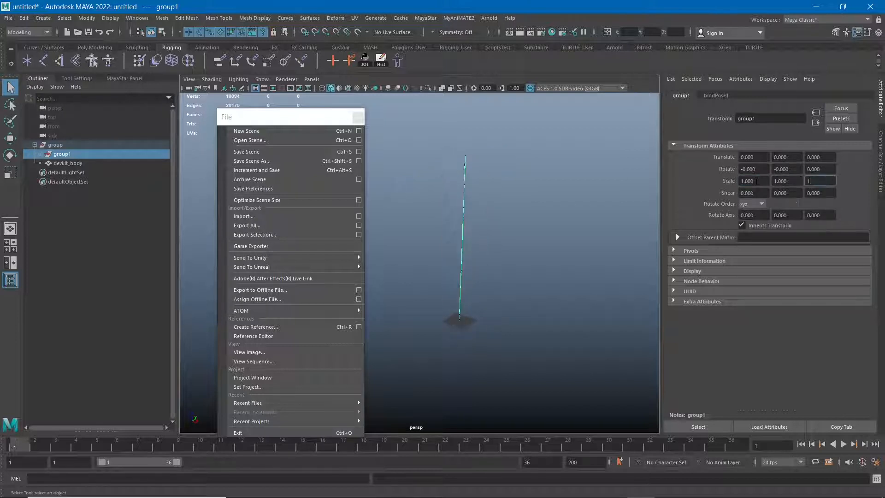
{"action": "type", "text": "1"}
{"action": "key", "text": "Return"}
{"action": "left_click", "coordinate": [456, 308]}
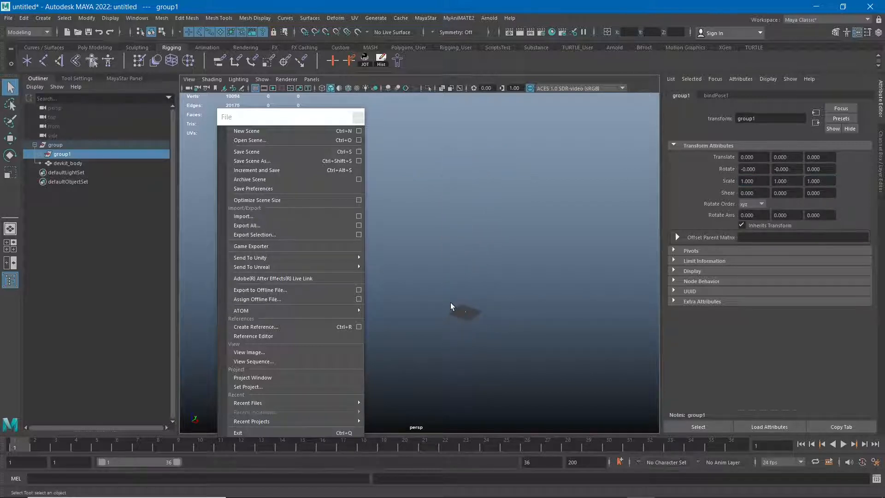
{"action": "key", "text": "f"}
{"action": "middle_click_drag", "start_coordinate": [466, 303], "coordinate": [509, 302], "text": "alt"}
{"action": "right_click_drag", "start_coordinate": [468, 266], "coordinate": [548, 318], "text": "alt"}
{"action": "middle_click_drag", "start_coordinate": [590, 293], "coordinate": [566, 287], "text": "alt"}
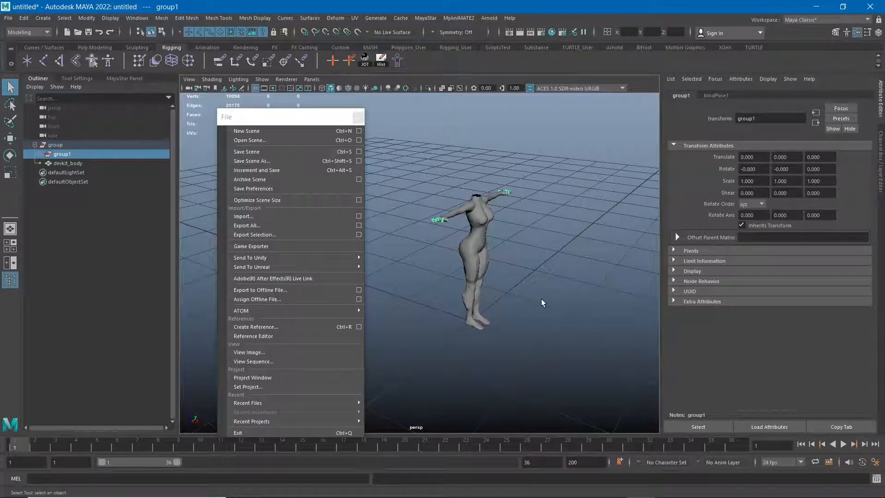
Step: Undo the scale and rotation changes on group1, bring the whole body back into view, and clear the selection
{"action": "key", "text": "ctrl+z"}
{"action": "key", "text": "ctrl+z"}
{"action": "key", "text": "ctrl+z"}
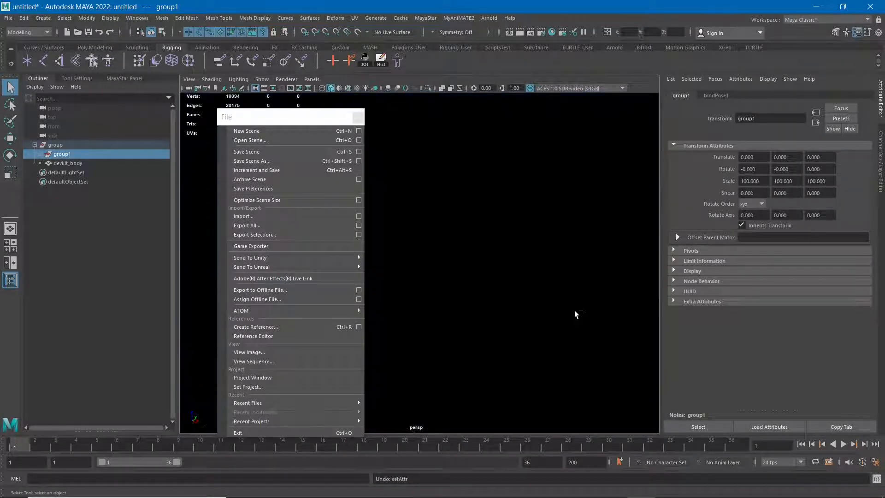
{"action": "scroll", "coordinate": [558, 303], "scroll_direction": "down", "scroll_amount": 5}
{"action": "key", "text": "ctrl+z"}
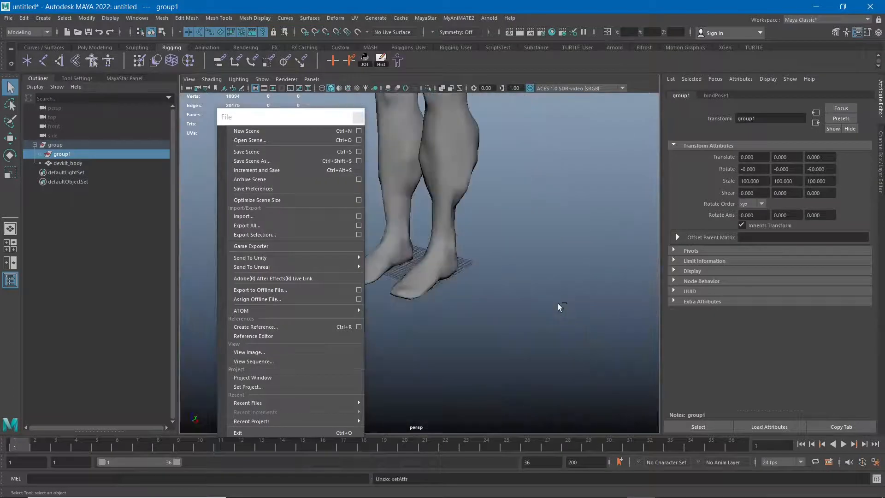
{"action": "scroll", "coordinate": [558, 303], "scroll_direction": "down", "scroll_amount": 3}
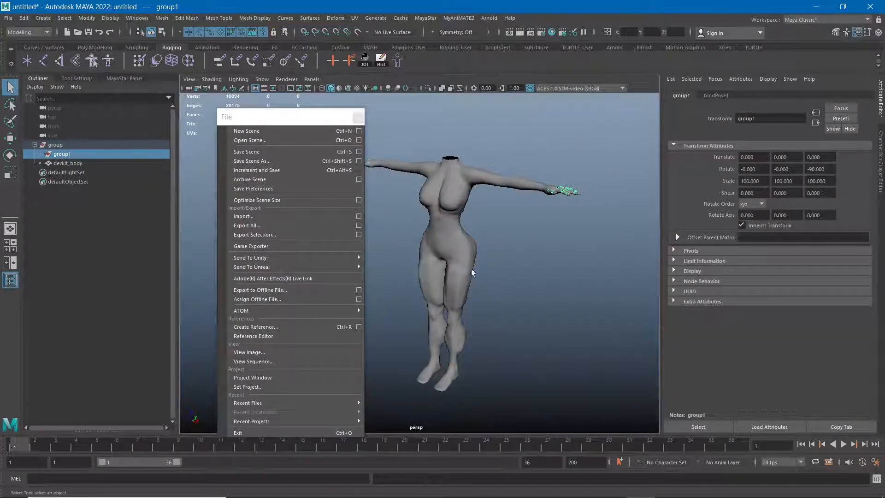
{"action": "middle_click_drag", "start_coordinate": [485, 291], "coordinate": [507, 305], "text": "alt"}
{"action": "left_click", "coordinate": [398, 264]}
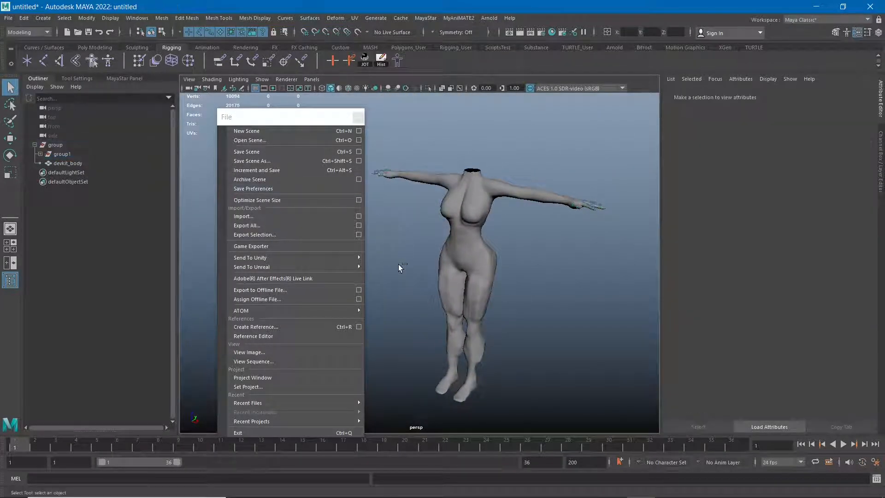
Step: Open fake_devkit_02.mb without saving the untitled scene, and move the floating File window clear of the devkit body
{"action": "key", "text": "ctrl+o"}
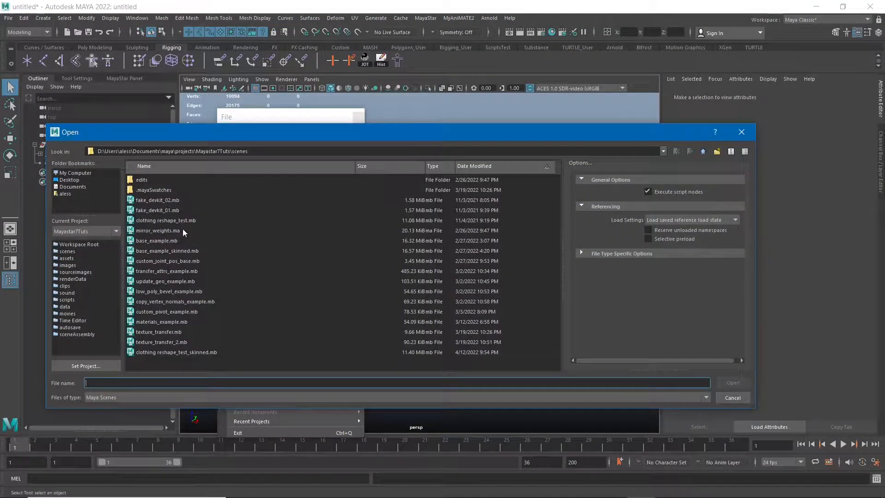
{"action": "double_click", "coordinate": [161, 202]}
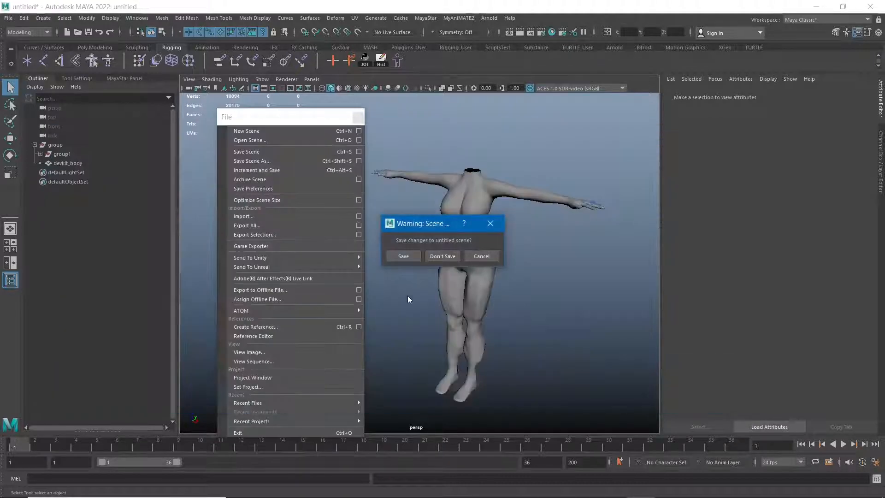
{"action": "left_click", "coordinate": [442, 256]}
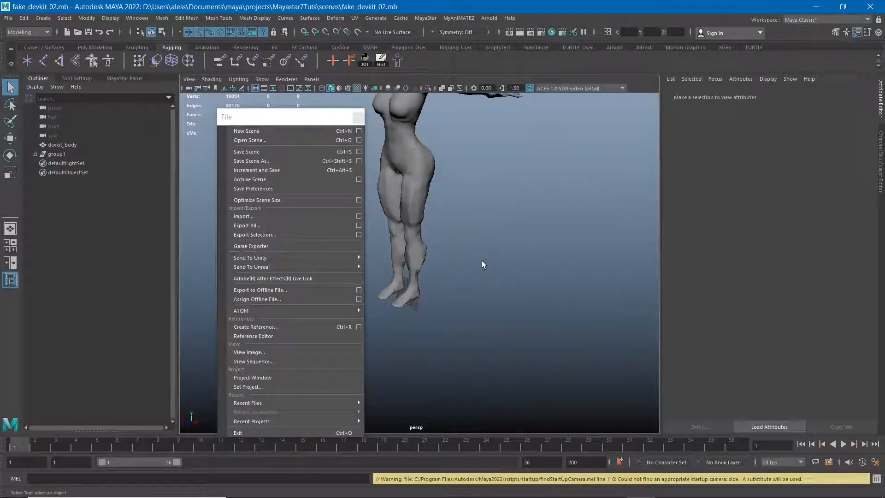
{"action": "left_click_drag", "start_coordinate": [261, 123], "coordinate": [654, 139]}
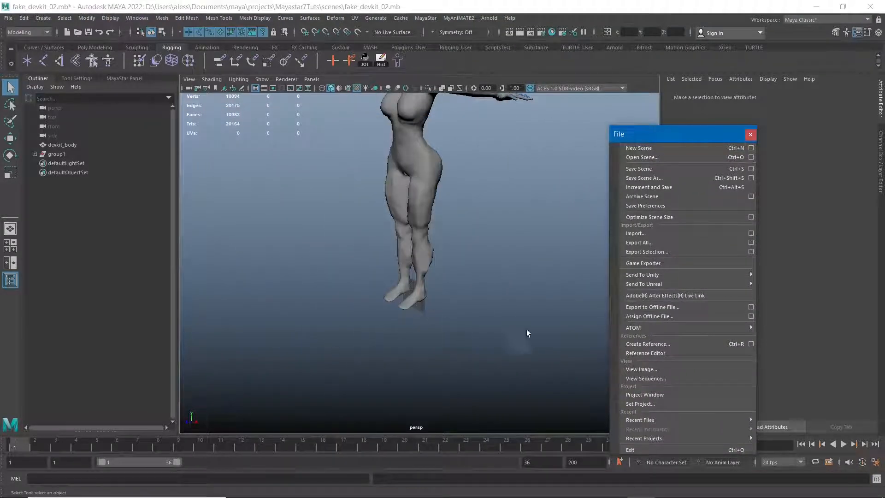
{"action": "left_click_drag", "start_coordinate": [691, 138], "coordinate": [581, 134]}
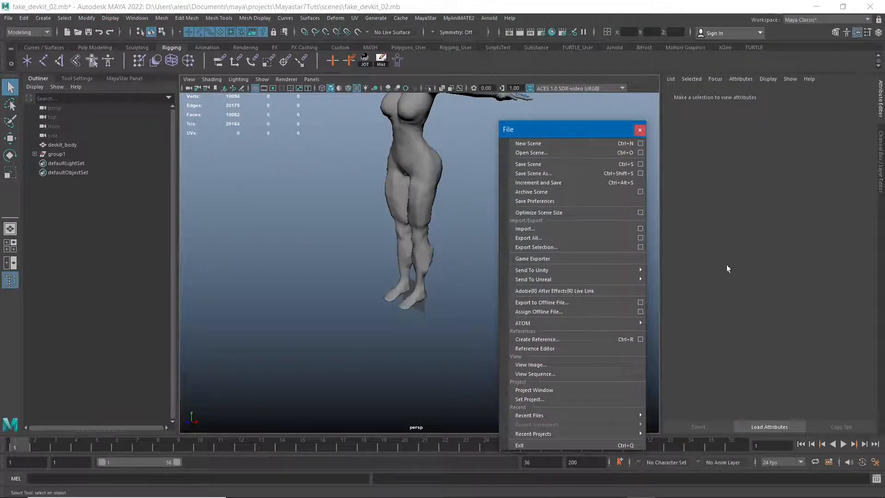
Step: Set the world coordinate system's up axis to Y in the preferences and save them
{"action": "left_click", "coordinate": [876, 464]}
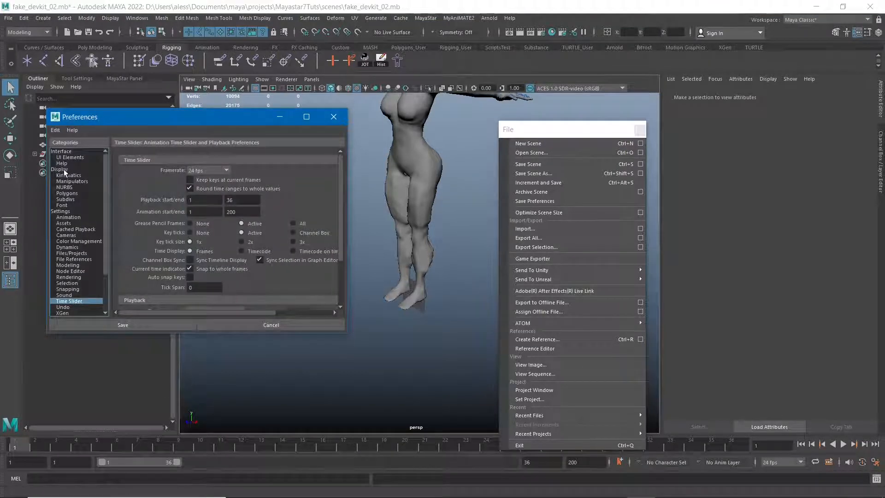
{"action": "left_click", "coordinate": [62, 212]}
{"action": "left_click", "coordinate": [198, 171]}
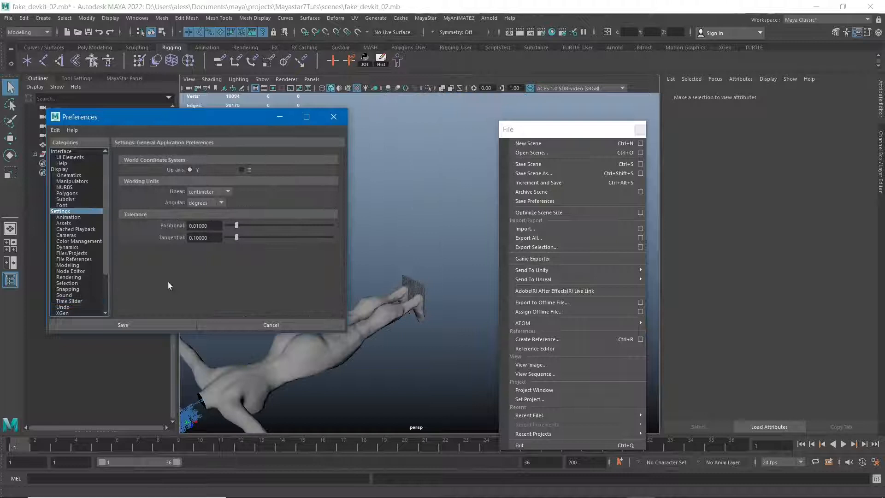
{"action": "left_click", "coordinate": [143, 324]}
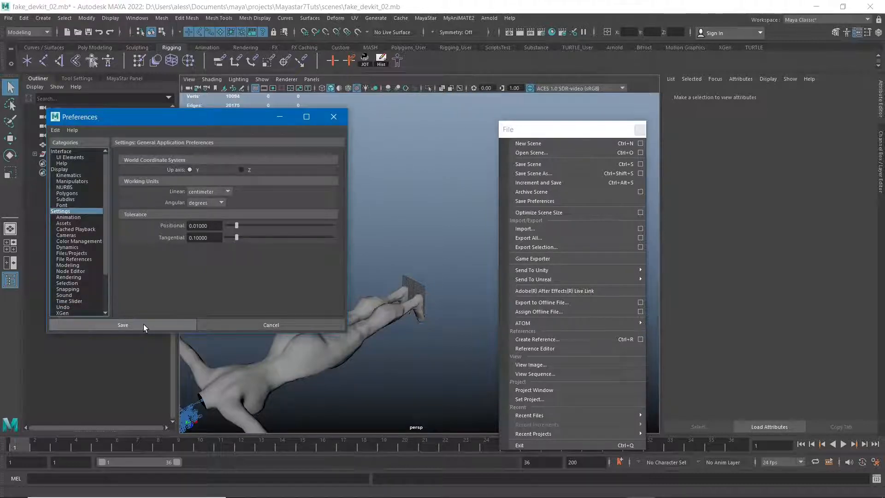
Step: Restore the predefined Perspective camera bookmark and frame the devkit body upright
{"action": "left_click_drag", "start_coordinate": [329, 341], "coordinate": [292, 195], "text": "alt"}
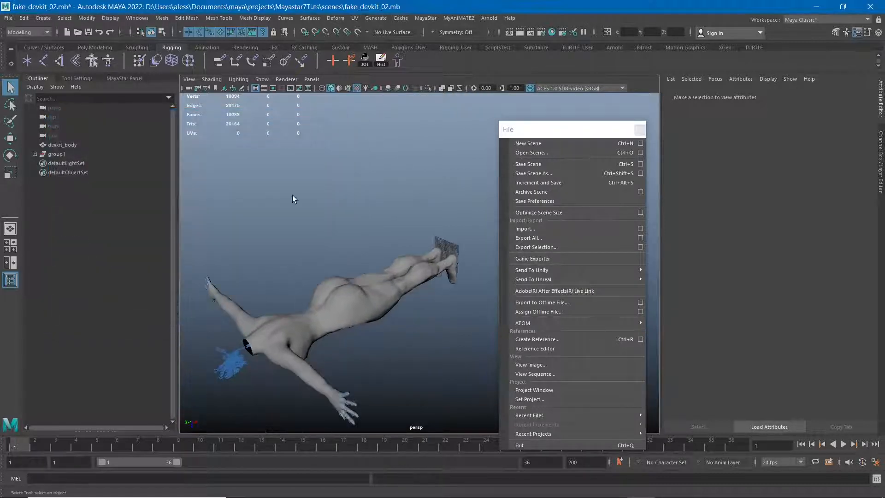
{"action": "left_click", "coordinate": [191, 79]}
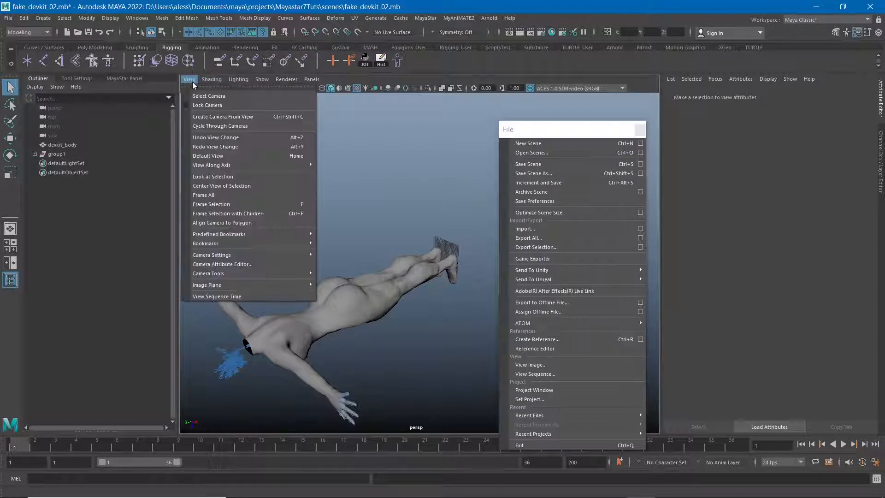
{"action": "mouse_move", "coordinate": [233, 247]}
{"action": "mouse_move", "coordinate": [261, 233]}
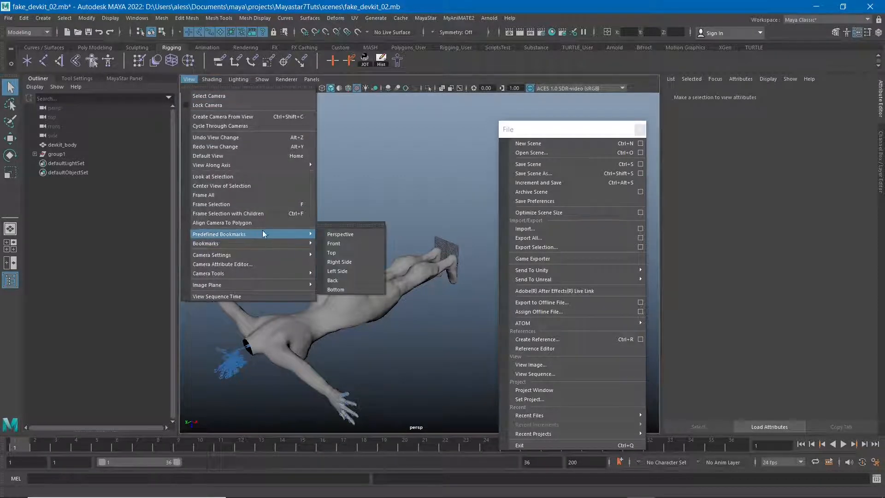
{"action": "left_click", "coordinate": [348, 235]}
{"action": "right_click_drag", "start_coordinate": [394, 340], "coordinate": [297, 256], "text": "alt"}
{"action": "middle_click_drag", "start_coordinate": [272, 240], "coordinate": [319, 331], "text": "alt"}
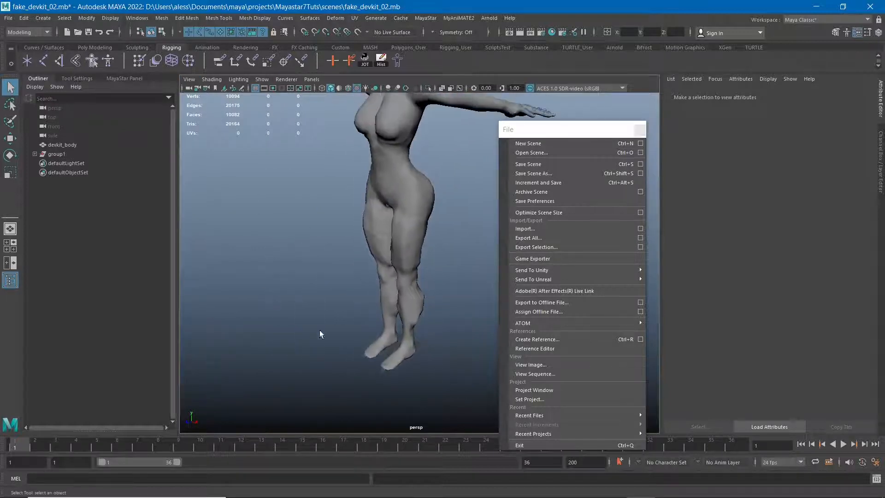
Step: Expand group1 in fake_devkit_02 and select it to examine its rotation and scale alongside the body and joints
{"action": "left_click", "coordinate": [35, 154]}
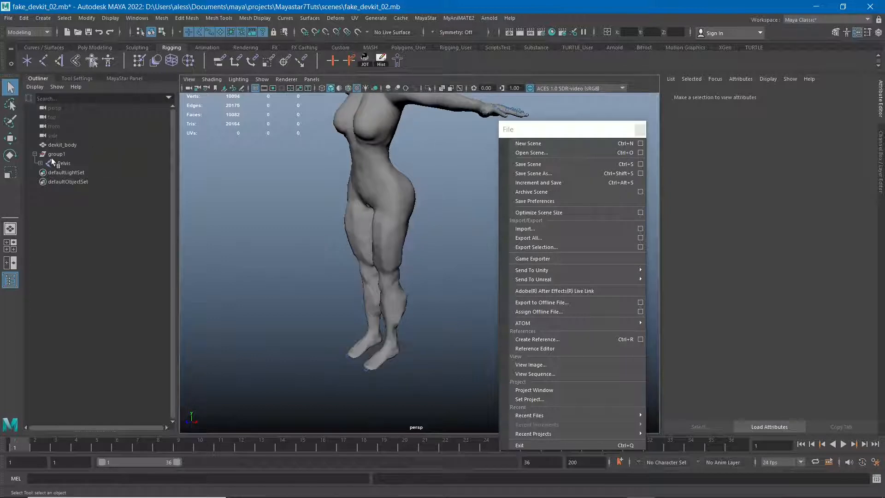
{"action": "left_click", "coordinate": [51, 155]}
{"action": "middle_click_drag", "start_coordinate": [290, 247], "coordinate": [334, 269], "text": "alt"}
{"action": "scroll", "coordinate": [313, 308], "scroll_direction": "down", "scroll_amount": 2}
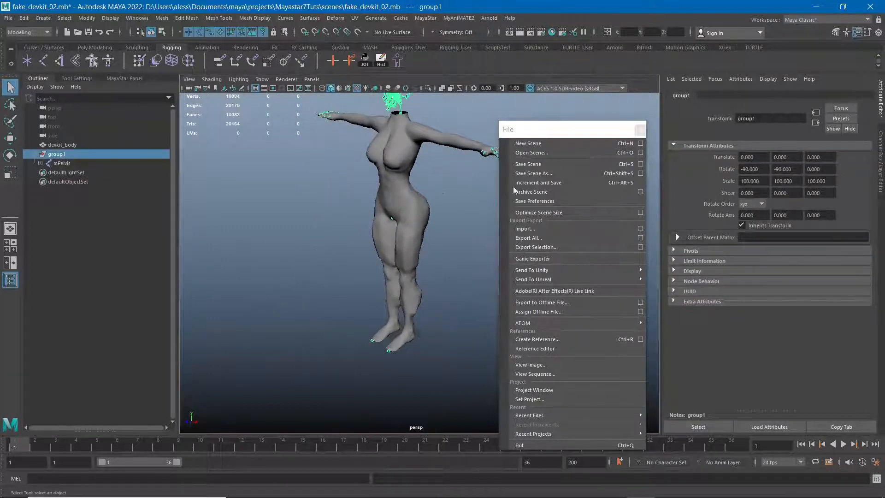
{"action": "left_click_drag", "start_coordinate": [397, 243], "coordinate": [379, 264], "text": "alt"}
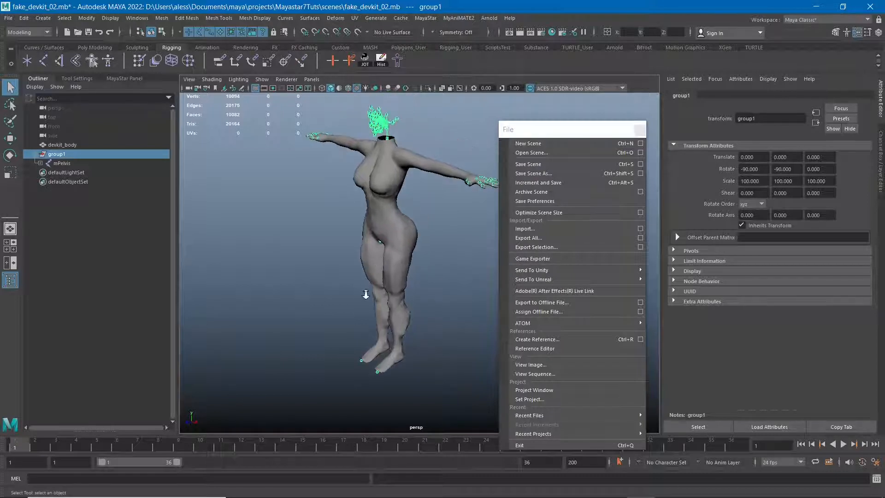
{"action": "scroll", "coordinate": [363, 291], "scroll_direction": "down", "scroll_amount": 1}
{"action": "middle_click_drag", "start_coordinate": [361, 277], "coordinate": [359, 258], "text": "alt"}
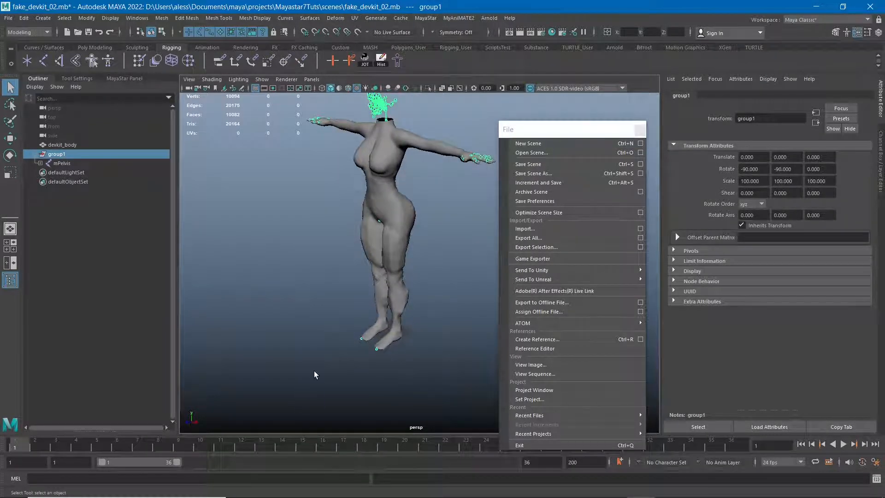
{"action": "left_click_drag", "start_coordinate": [319, 353], "coordinate": [318, 284], "text": "alt"}
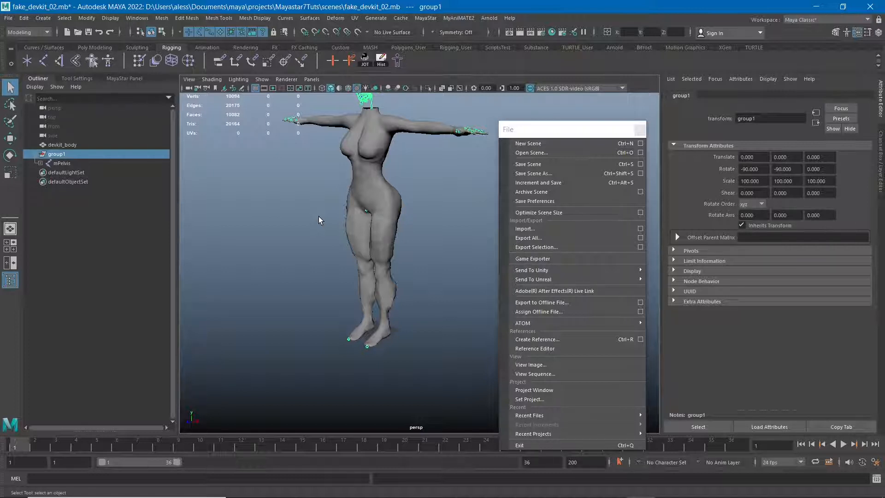
Step: Close the floating File window and frame the full devkit body with its skeleton
{"action": "left_click", "coordinate": [640, 129]}
{"action": "middle_click_drag", "start_coordinate": [430, 237], "coordinate": [455, 255], "text": "alt"}
{"action": "right_click_drag", "start_coordinate": [455, 254], "coordinate": [464, 256], "text": "alt"}
{"action": "mouse_move", "coordinate": [452, 239]}
{"action": "left_mouse_down", "text": "alt"}
{"action": "mouse_move", "coordinate": [463, 239]}
{"action": "mouse_move", "coordinate": [448, 239]}
{"action": "left_mouse_up", "text": "alt"}
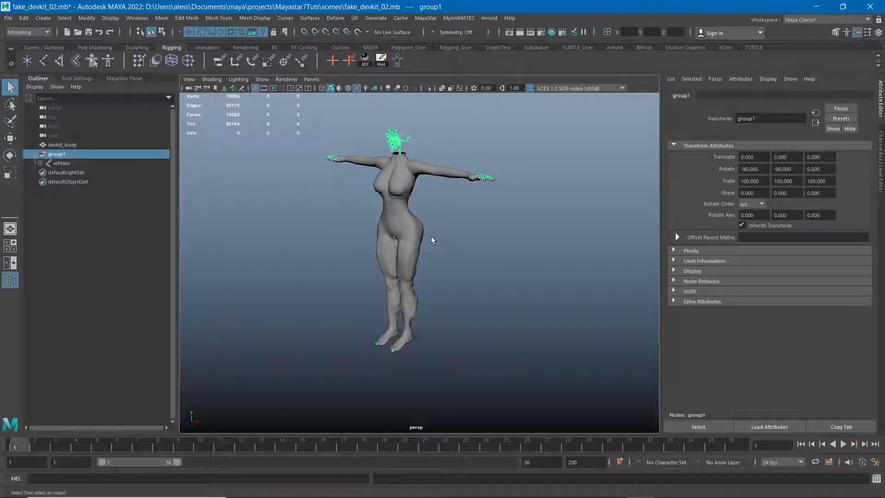